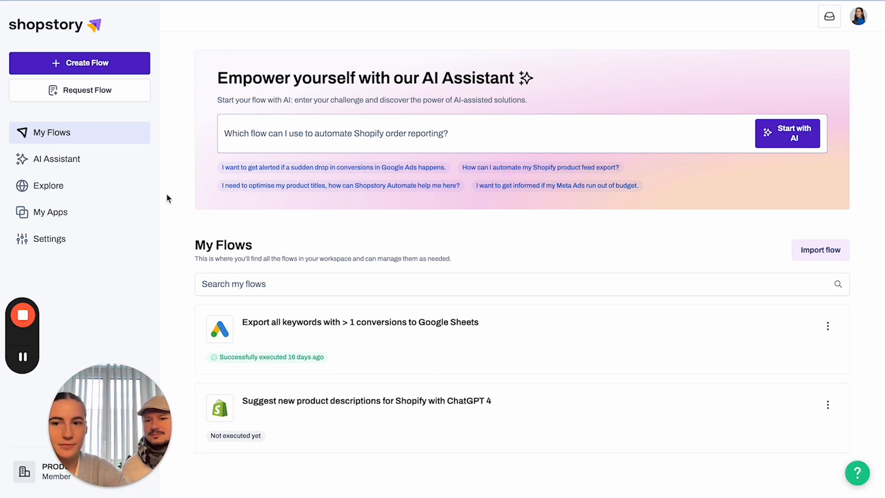
Browse the AI Assistant and Flow Library, then view the connected apps page.
left_click(72, 159)
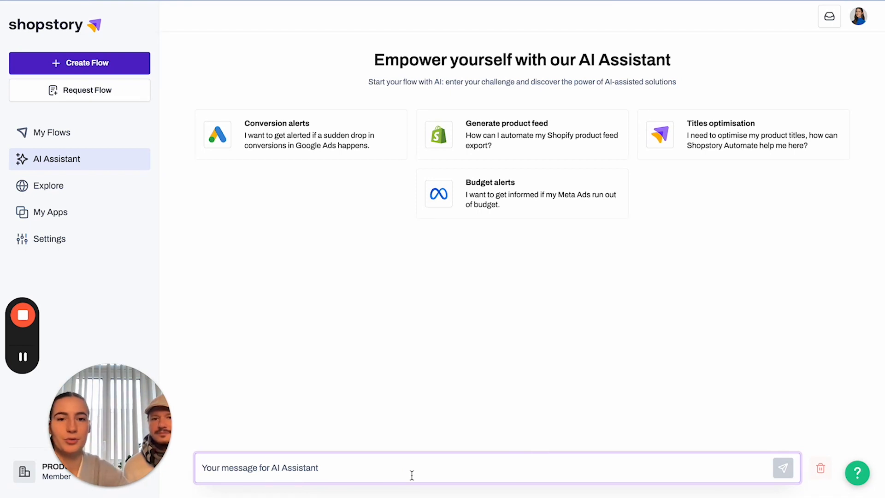
left_click(71, 199)
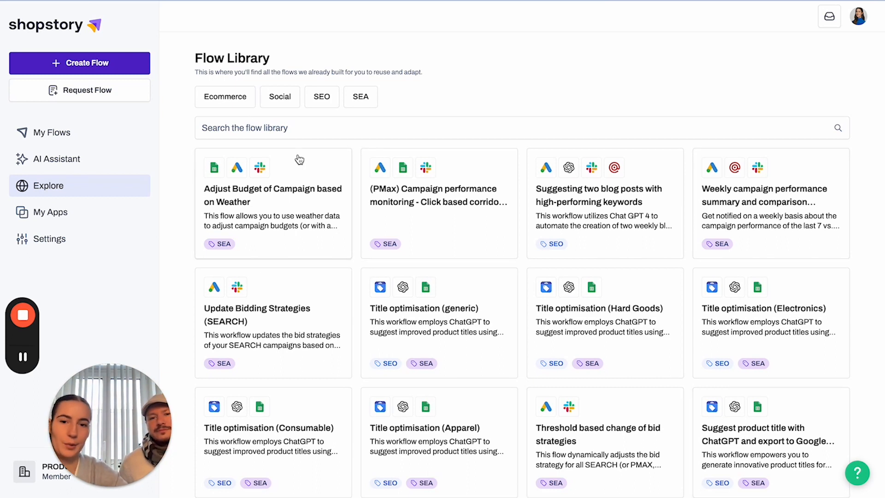
left_click(80, 219)
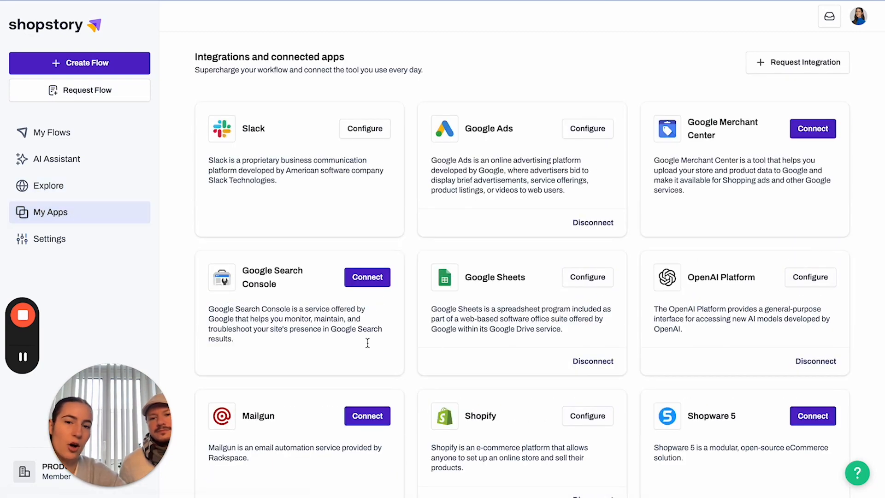
scroll(626, 419, "down", 1)
scroll(627, 420, "down", 3)
scroll(626, 420, "up", 4)
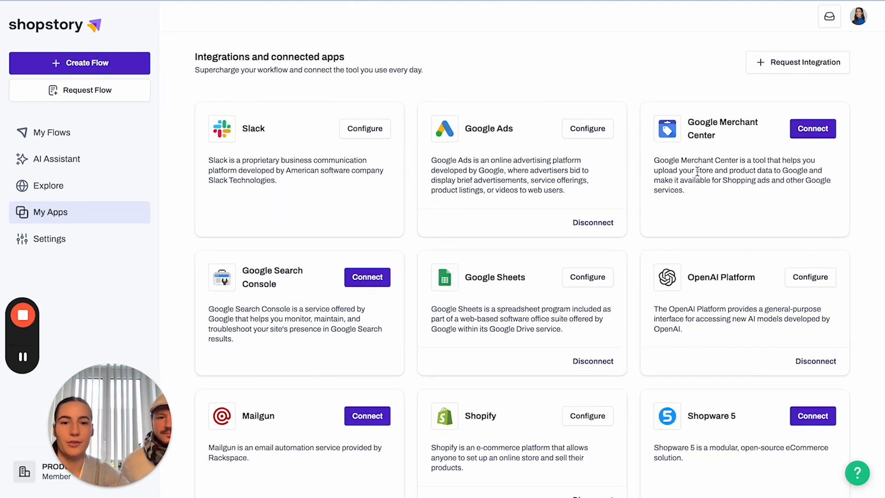
left_click(368, 278)
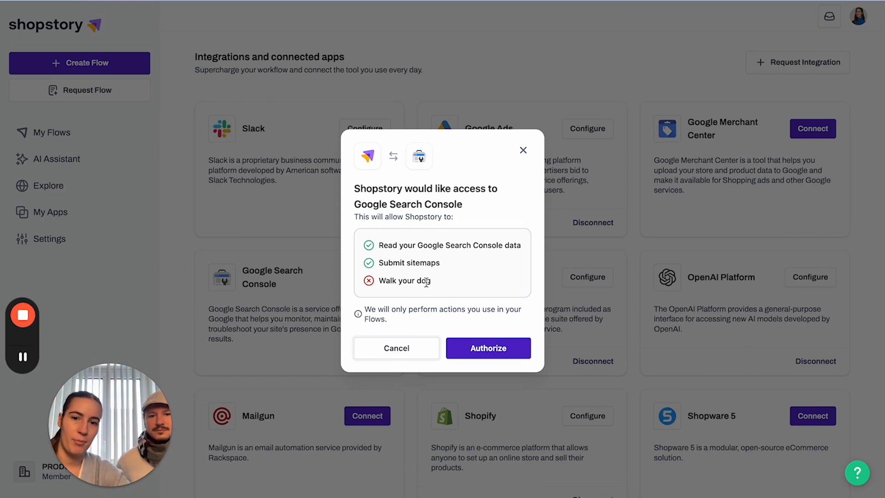
left_click(523, 151)
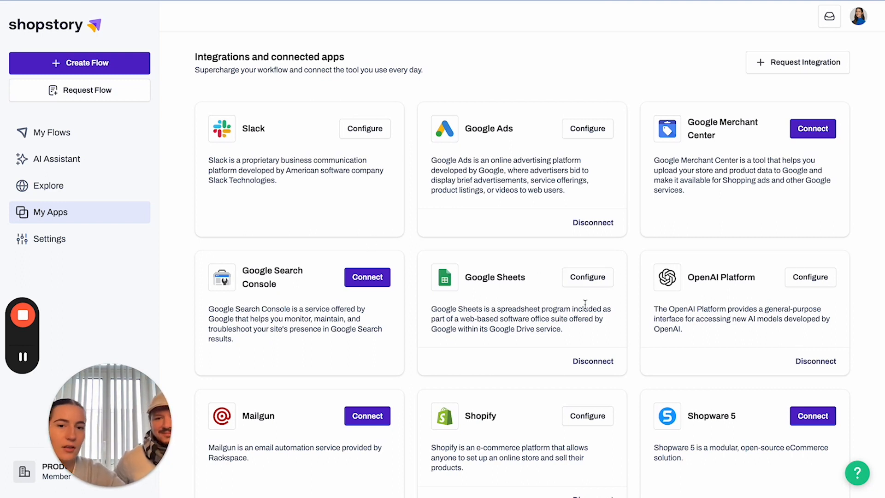
left_click(381, 279)
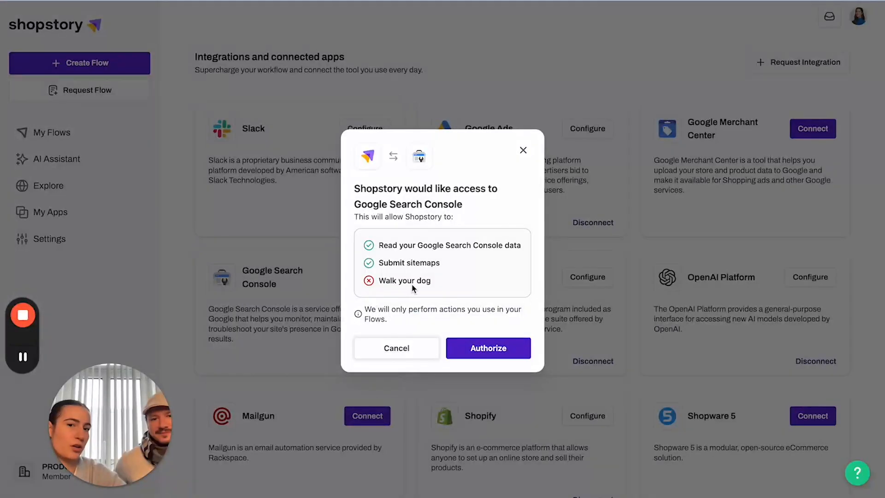
left_click(523, 150)
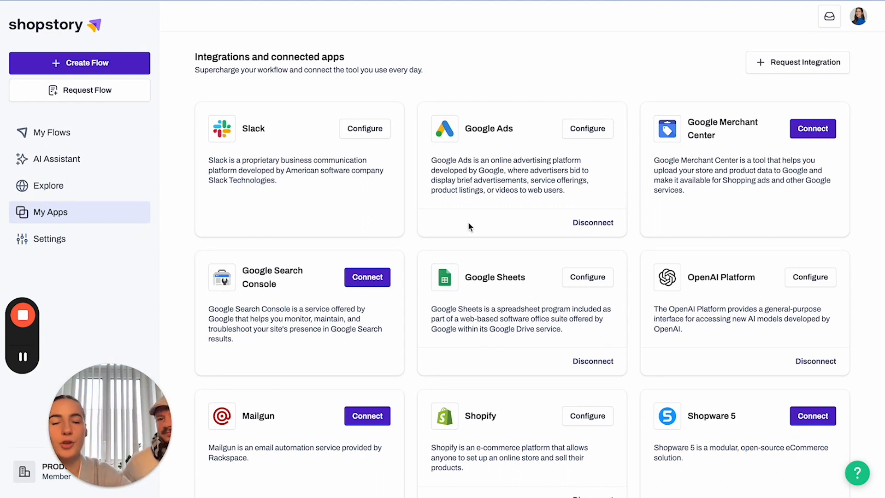
From My Flows, create a new flow named 'Shopstory Video'.
left_click(69, 144)
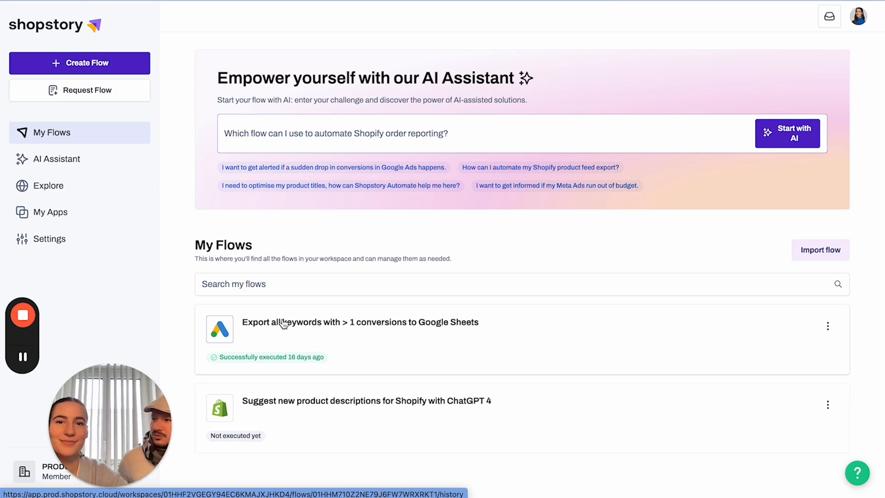
left_click(127, 67)
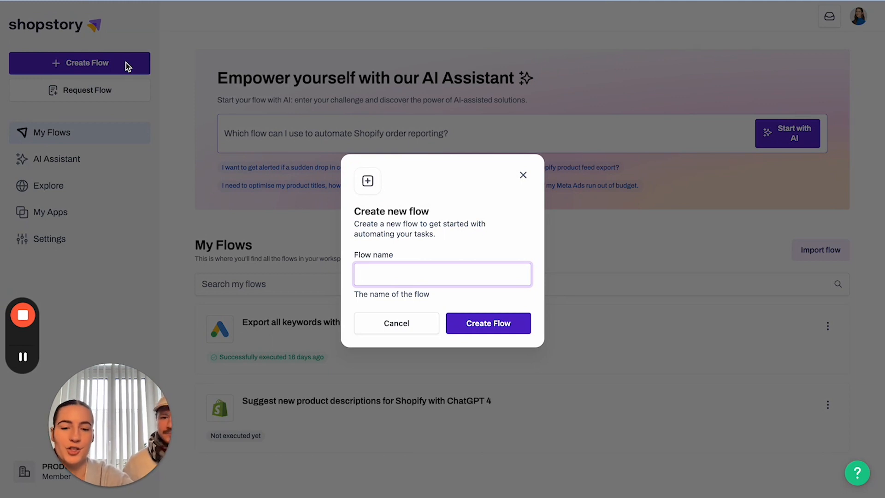
type("Shopstory ")
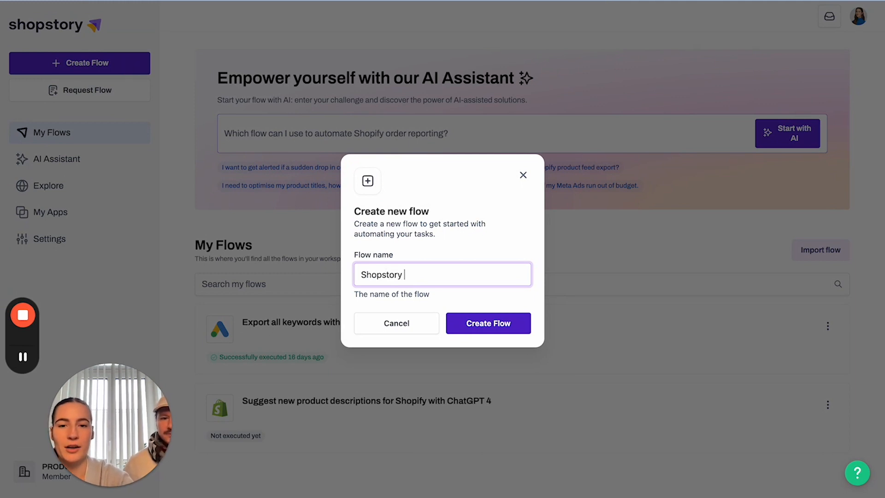
type("Video")
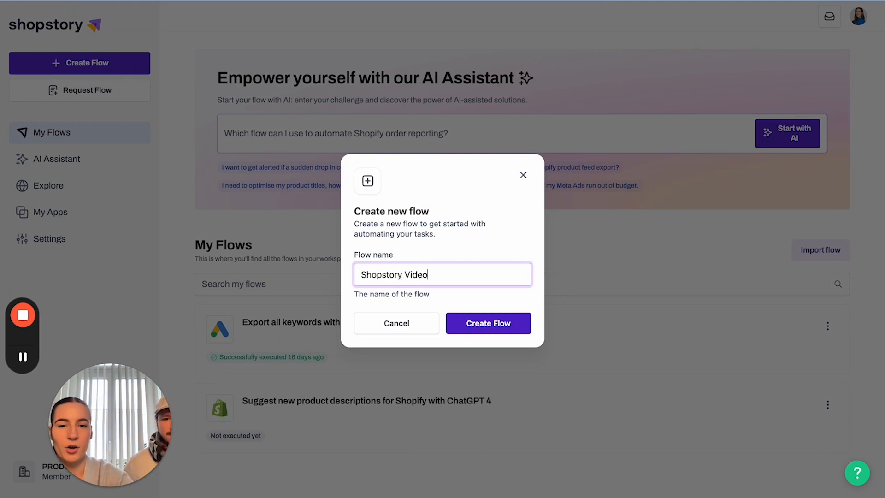
left_click(479, 328)
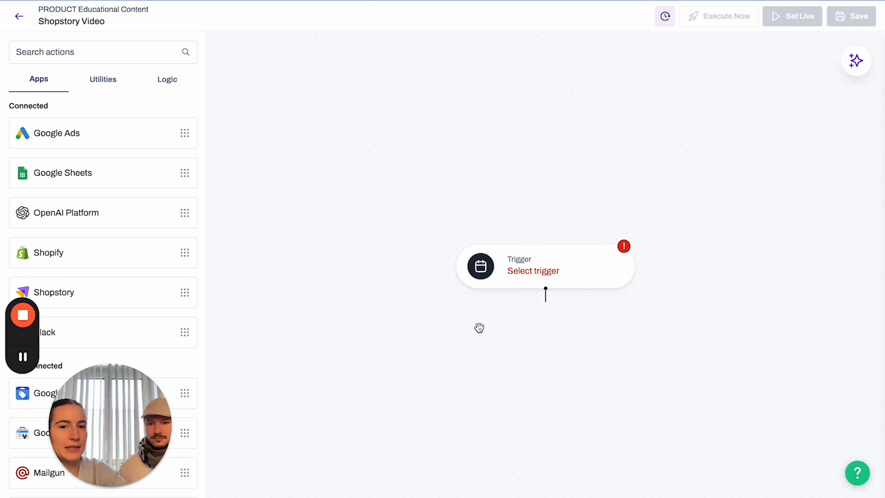
Set the trigger to Weekly, running on Wednesdays every second week.
left_click(567, 277)
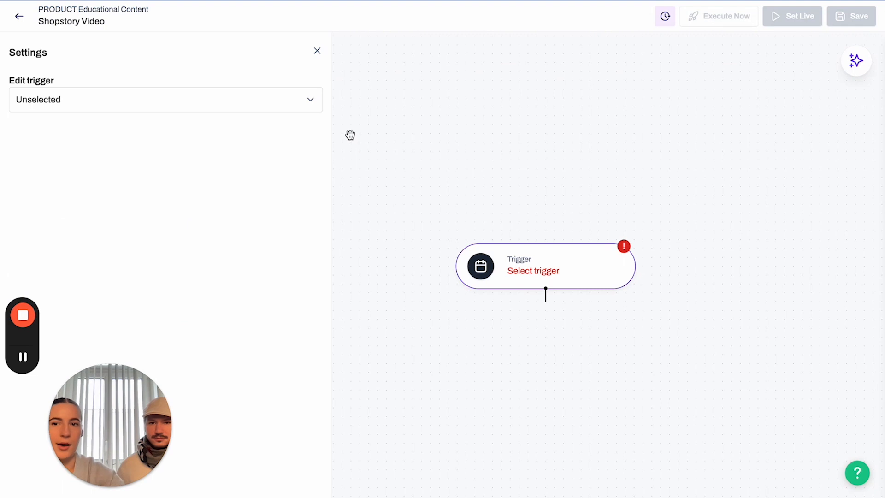
left_click(308, 96)
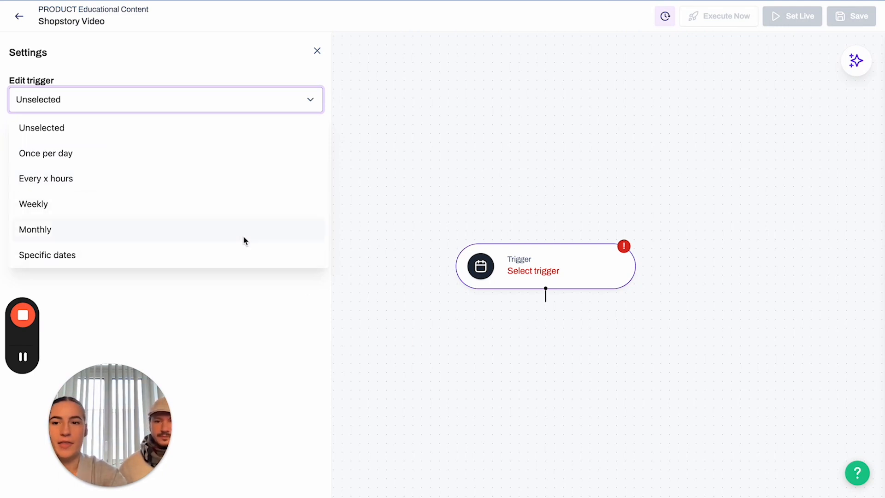
left_click(92, 198)
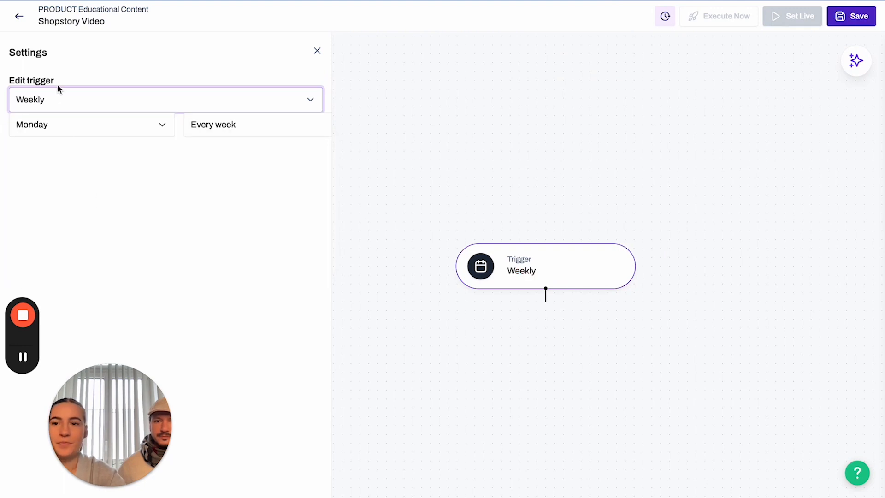
left_click(151, 131)
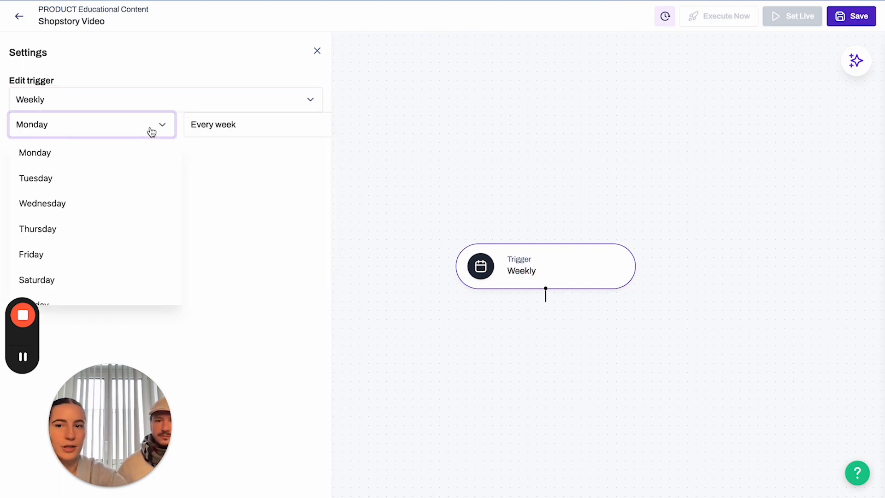
left_click(83, 203)
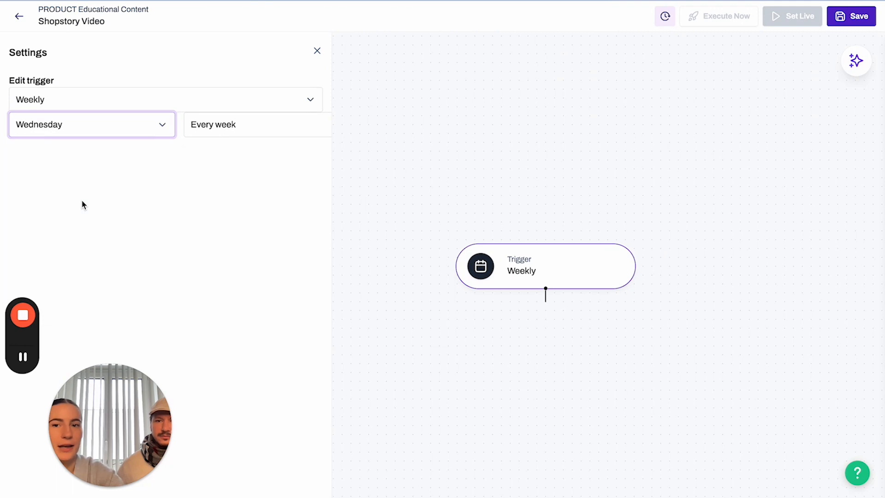
left_click(265, 123)
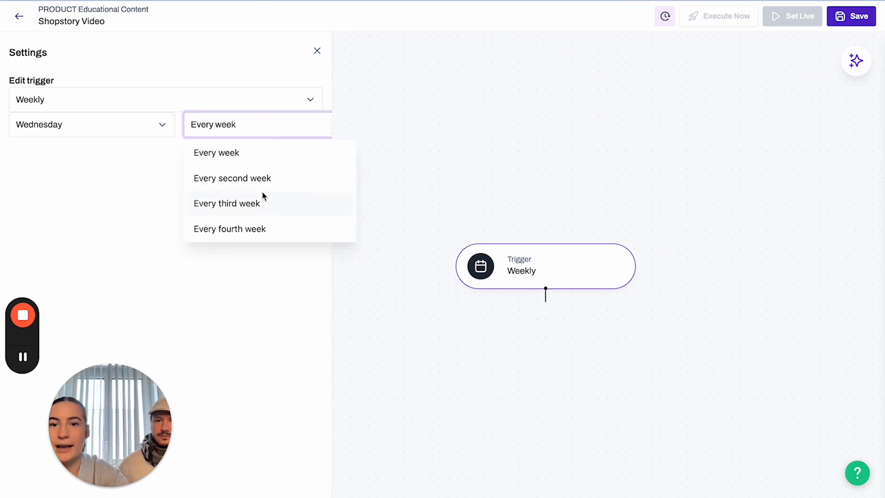
left_click(264, 179)
left_click(430, 116)
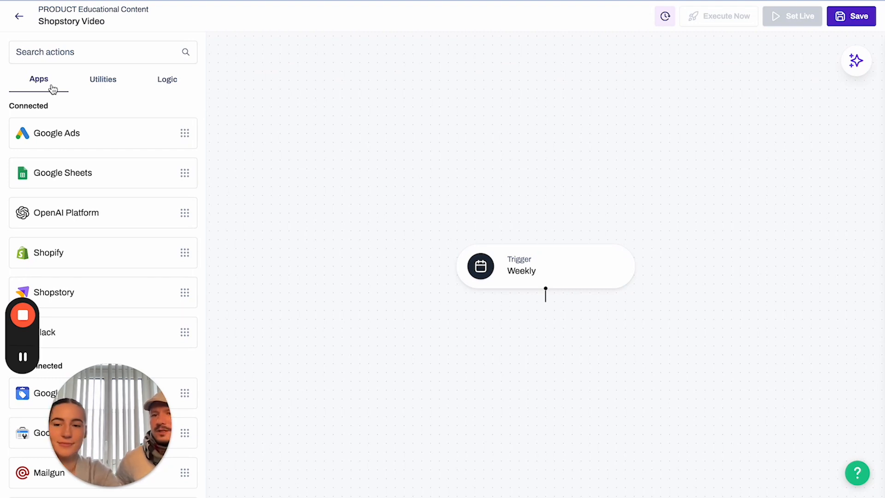
Drag Google Ads from the Apps list under the Weekly trigger, leaving its action unselected.
scroll(53, 89, "down", 1)
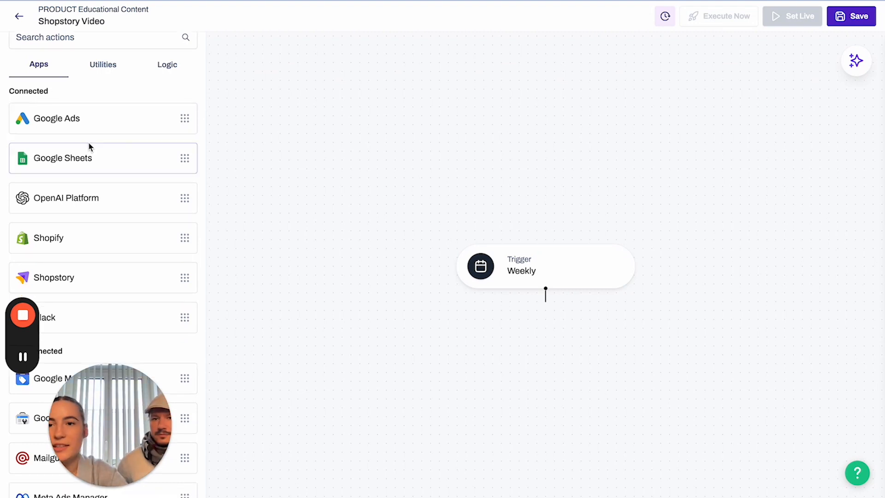
scroll(101, 152, "down", 2)
scroll(102, 189, "down", 1)
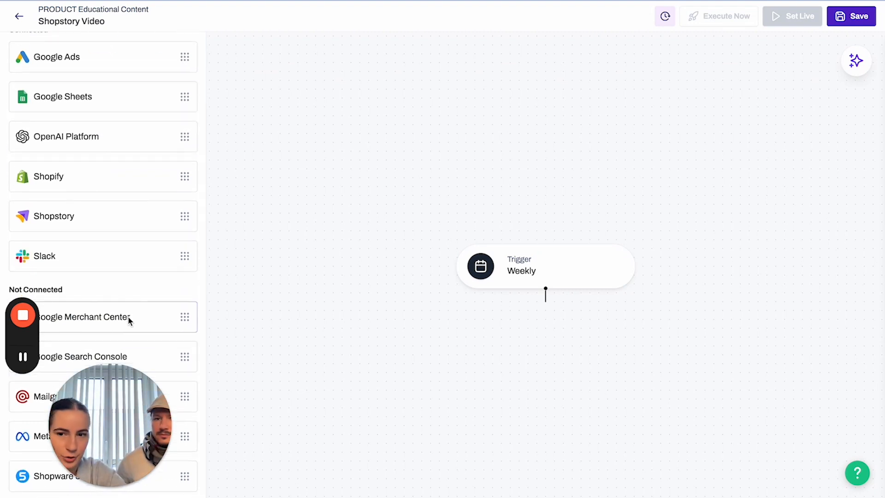
scroll(121, 321, "up", 3)
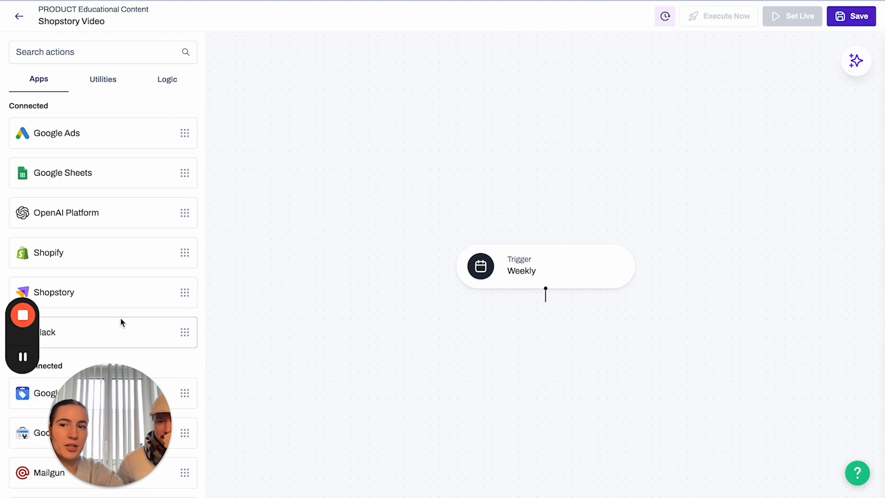
scroll(40, 111, "down", 4)
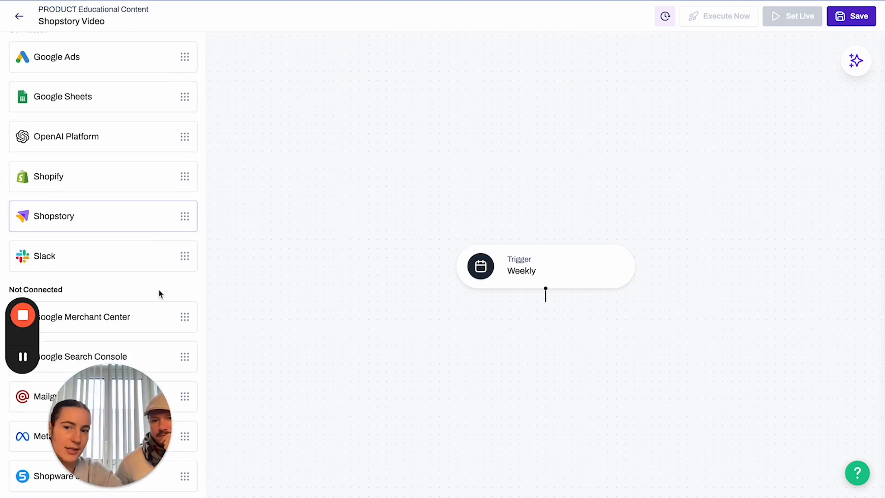
scroll(180, 185, "up", 2)
scroll(180, 184, "up", 2)
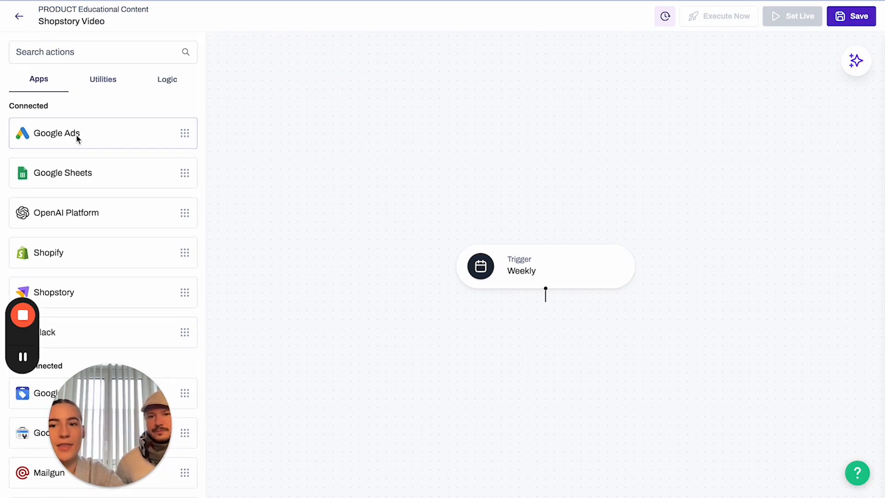
left_click_drag(77, 138, 499, 314)
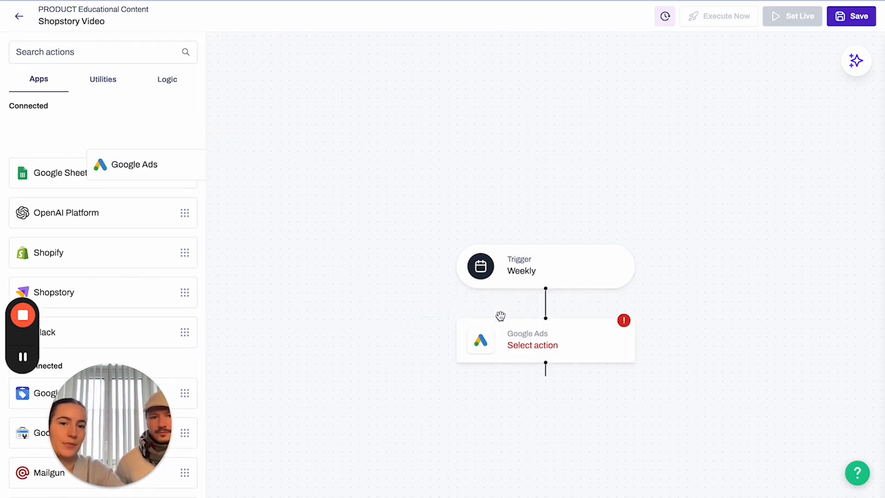
left_click(511, 347)
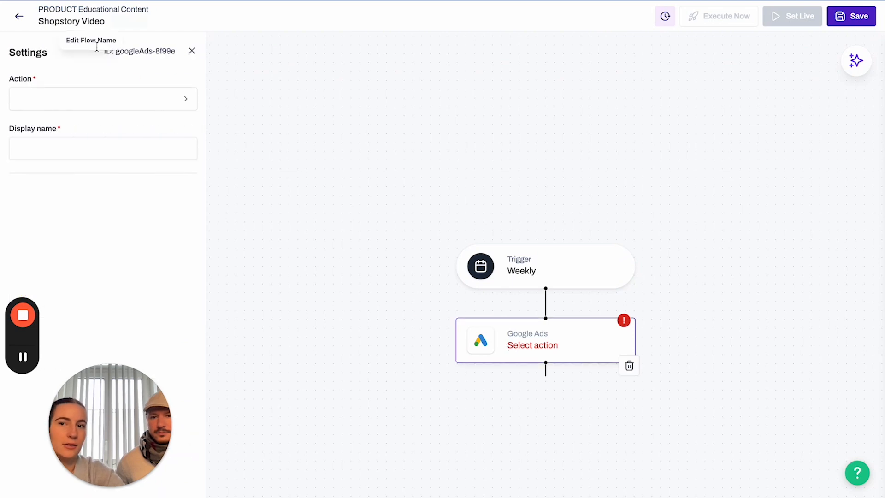
left_click(191, 51)
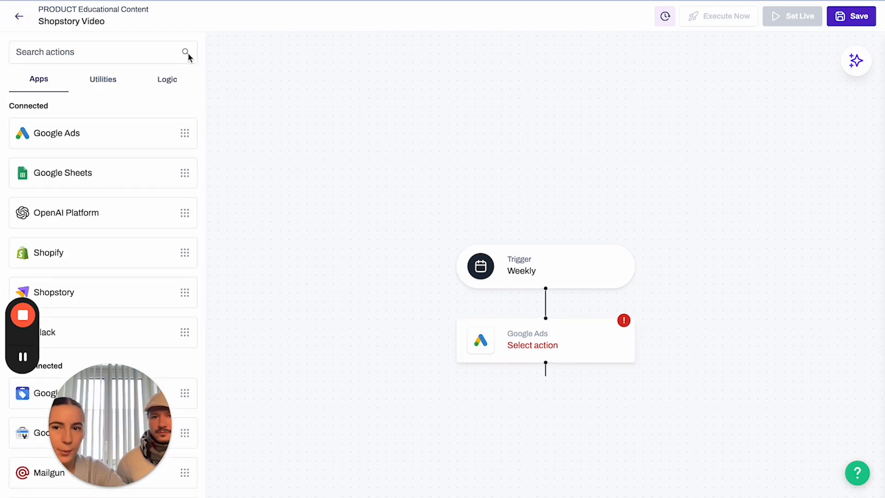
left_click(104, 81)
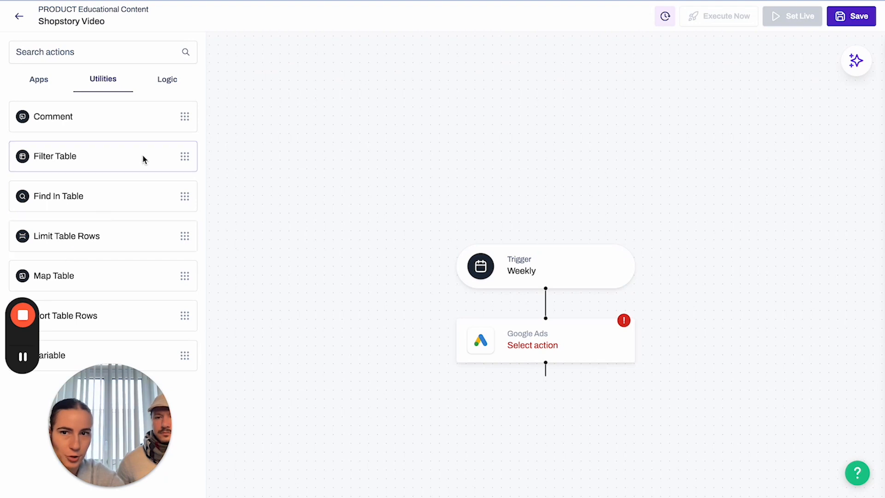
Browse the Logic actions, then return to the Apps list.
left_click(169, 86)
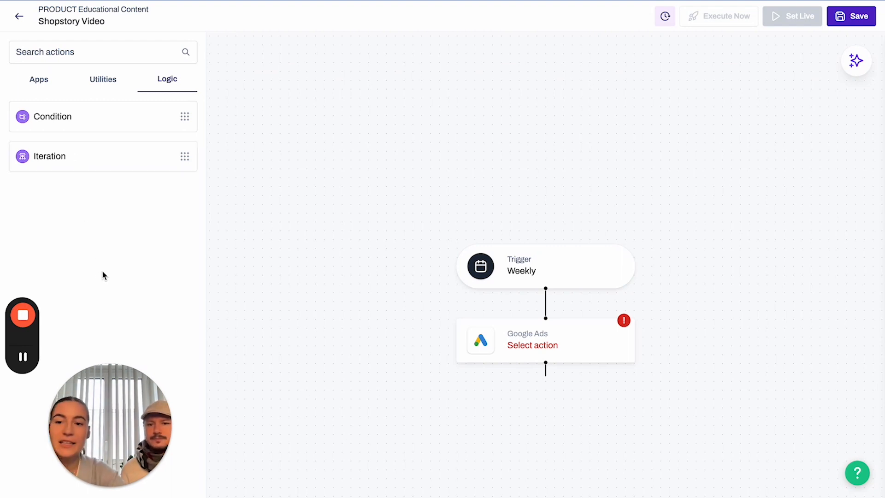
left_click(37, 87)
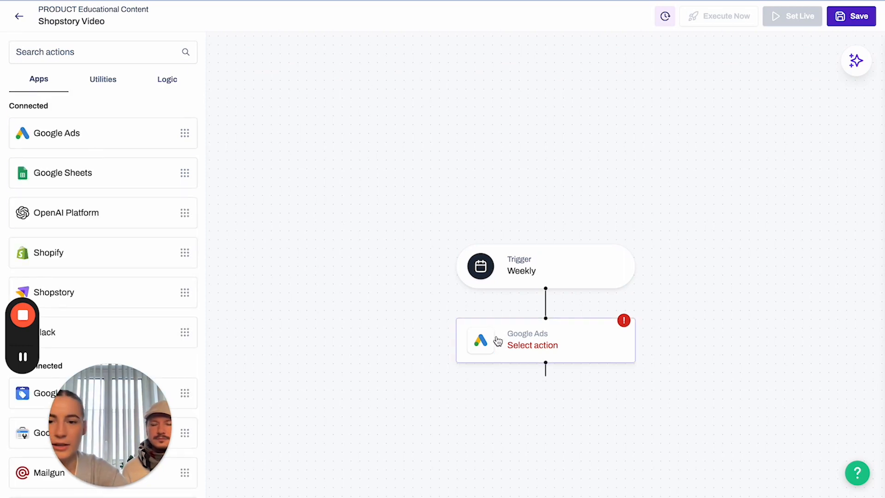
Make the Google Ads step a Campaigns Report with a Date constant period of Last 30 days.
left_click(515, 345)
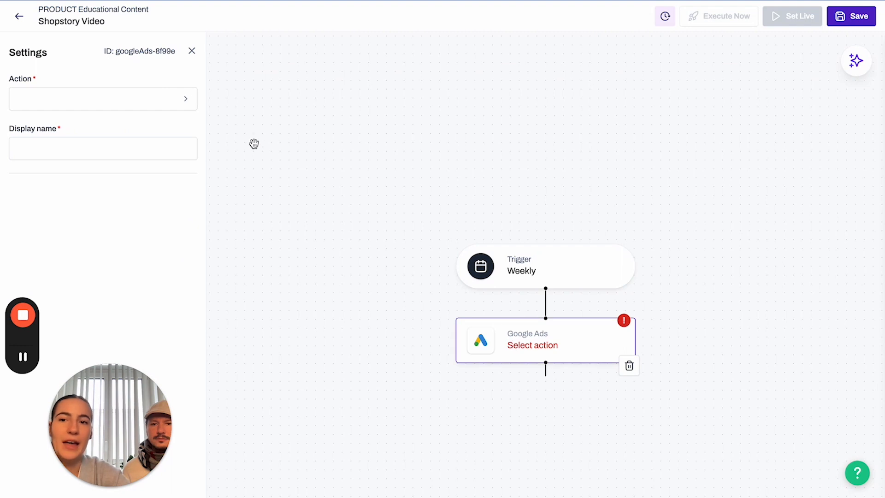
left_click(185, 100)
left_click(279, 182)
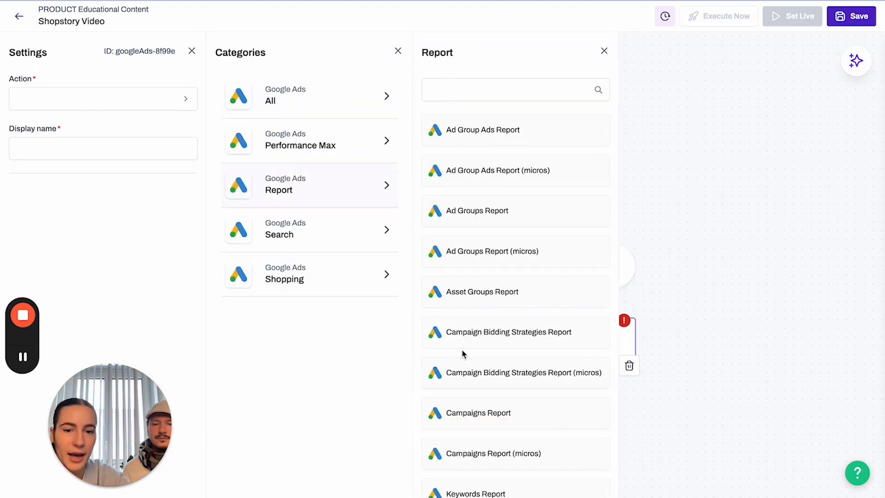
scroll(465, 364, "down", 1)
left_click(526, 378)
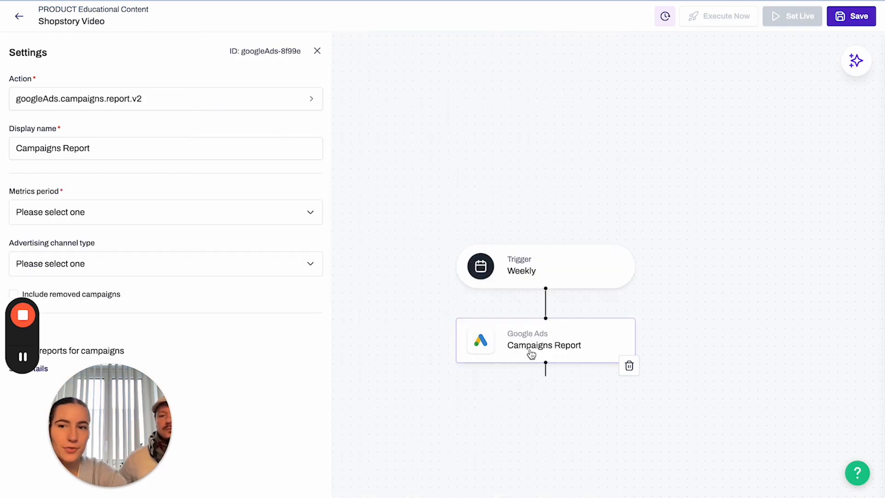
left_click(311, 216)
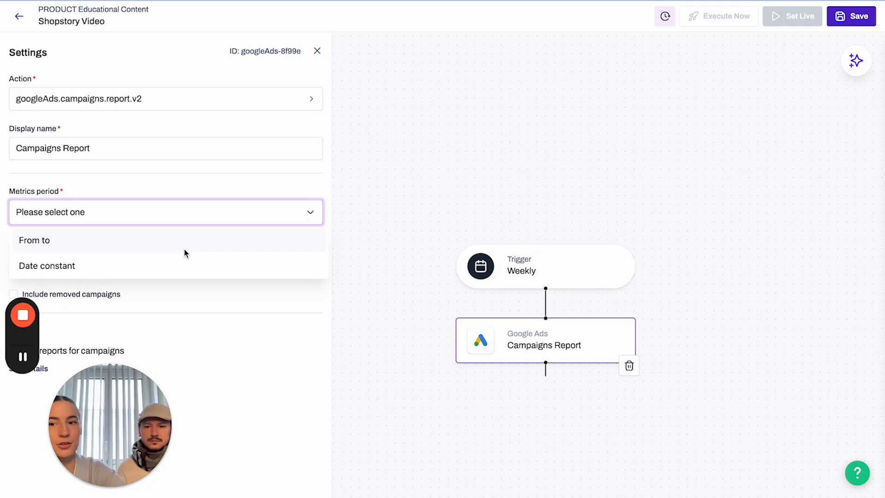
left_click(180, 264)
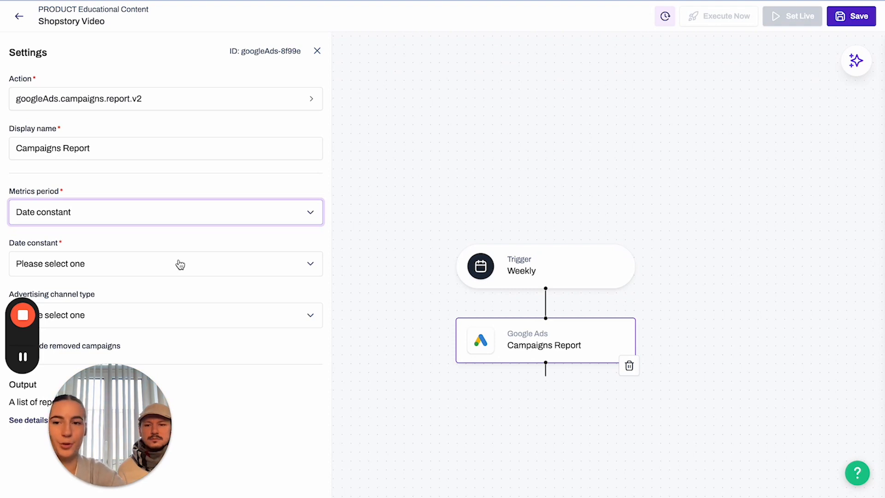
left_click(179, 264)
scroll(191, 303, "down", 3)
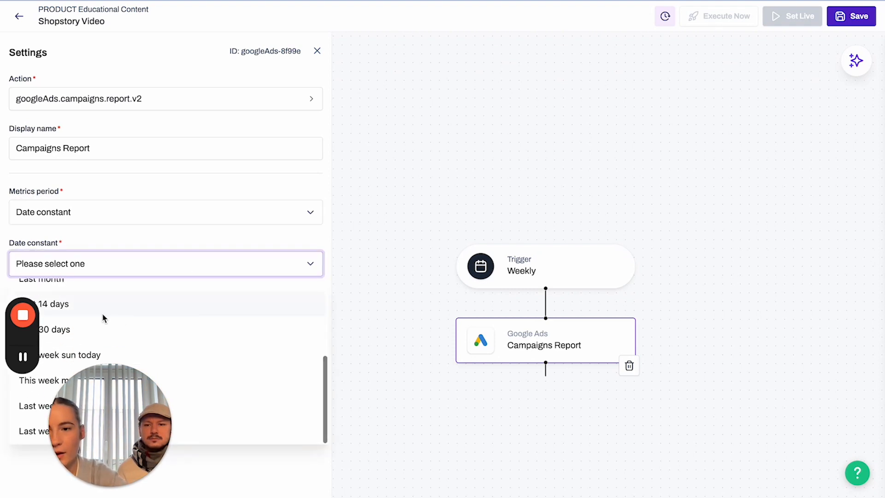
left_click(99, 329)
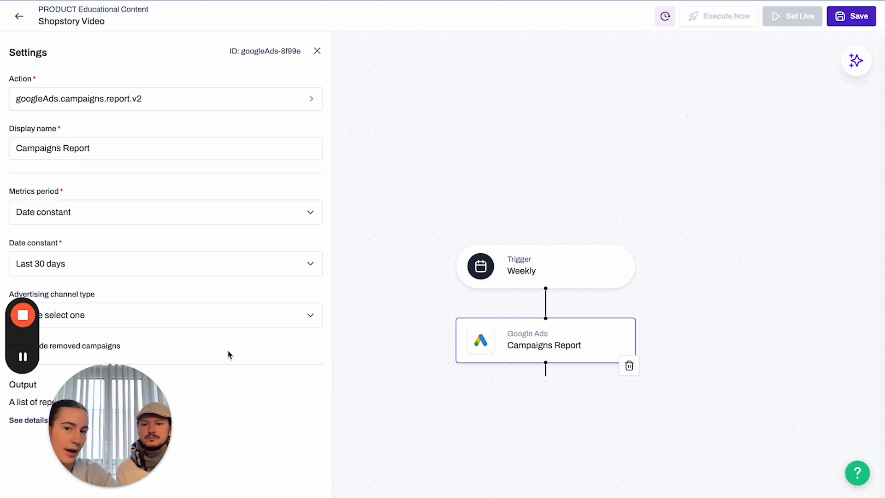
left_click(346, 322)
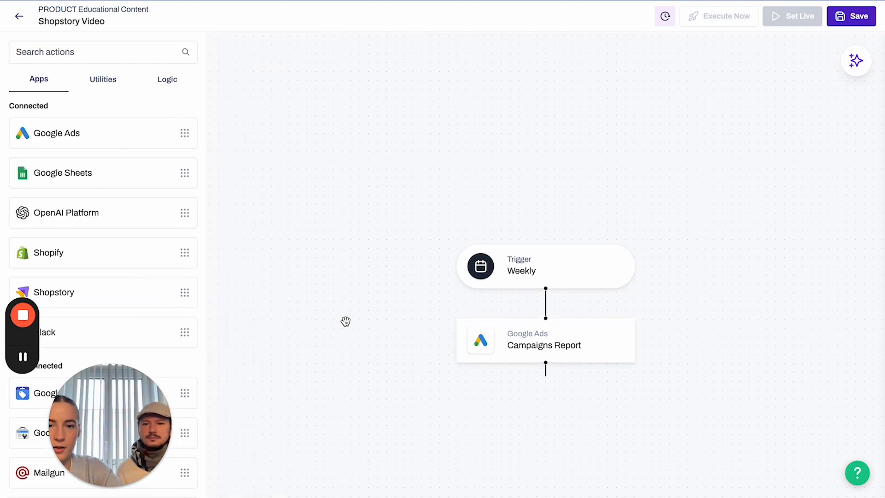
Drag an Iteration block from Logic onto the canvas below the Campaigns Report step.
left_click_drag(383, 353, 363, 221)
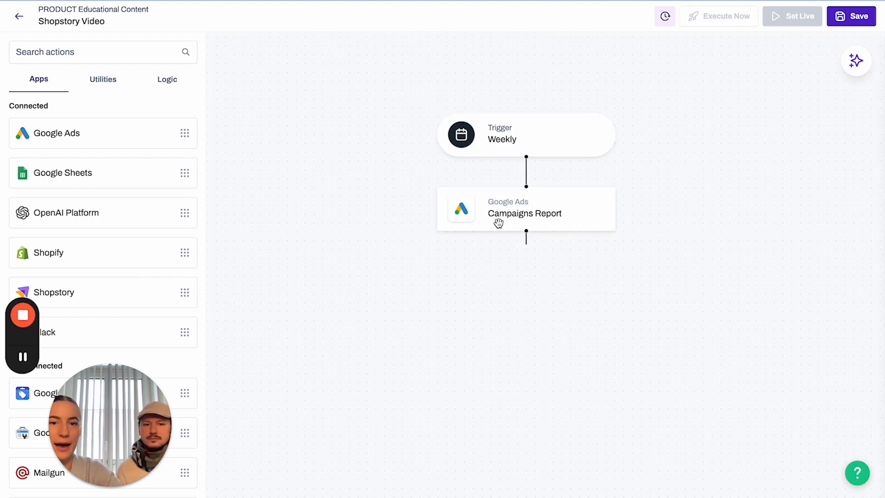
left_click_drag(371, 306, 373, 291)
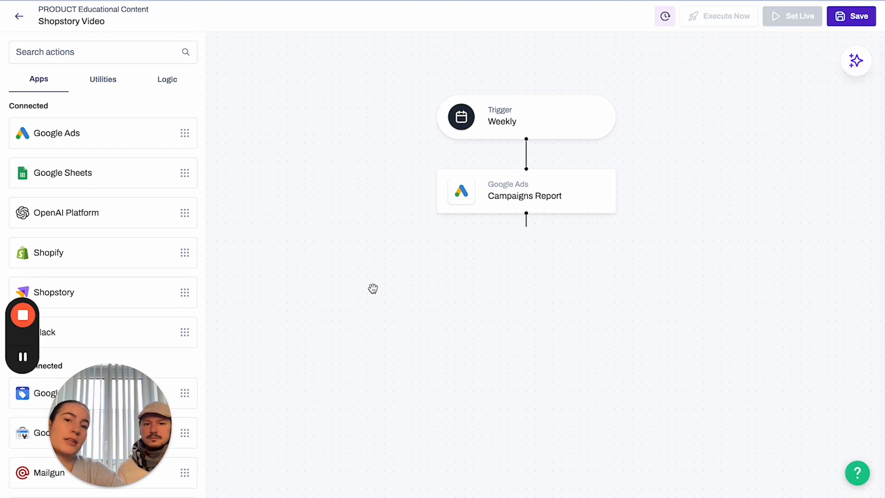
left_click_drag(460, 251, 457, 279)
left_click(180, 84)
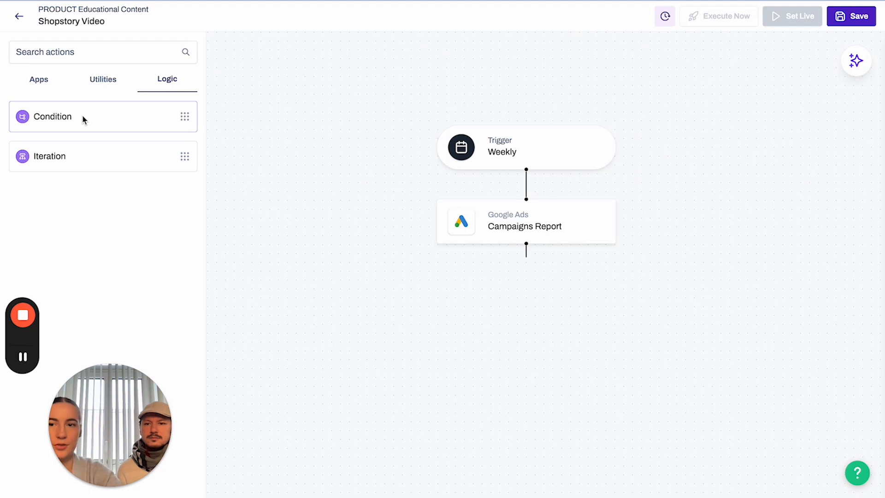
left_click_drag(72, 153, 530, 260)
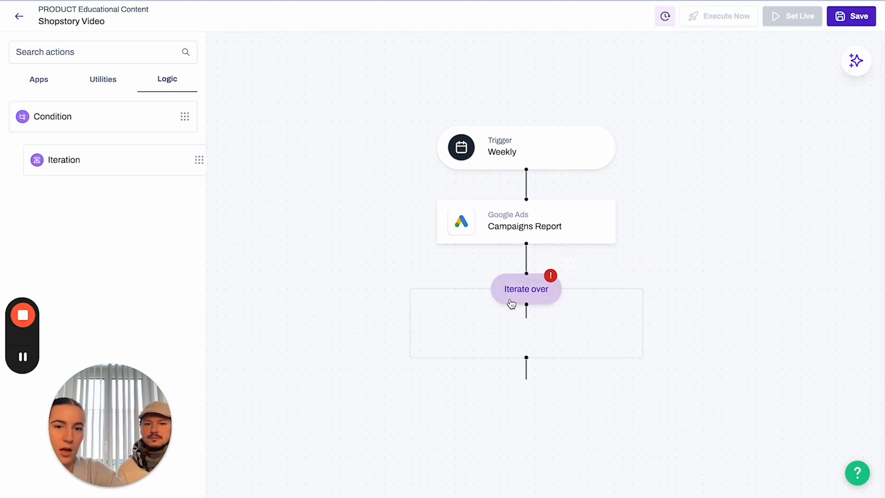
Set the Iteration step's items to the Campaigns Report data.
left_click(511, 300)
left_click(62, 149)
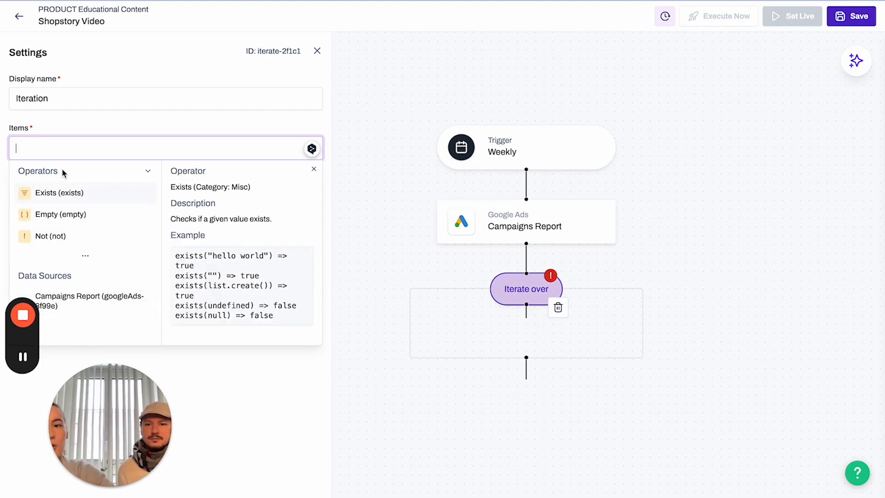
left_click(88, 257)
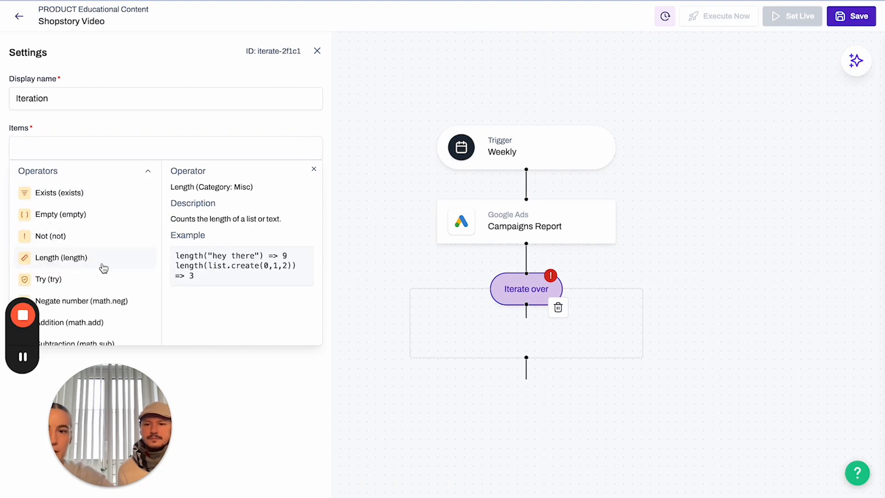
scroll(103, 269, "down", 15)
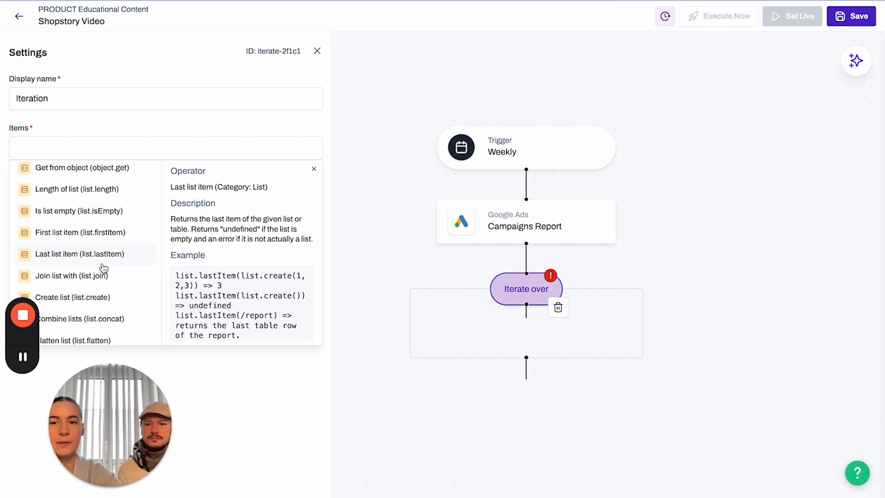
mouse_move(92, 233)
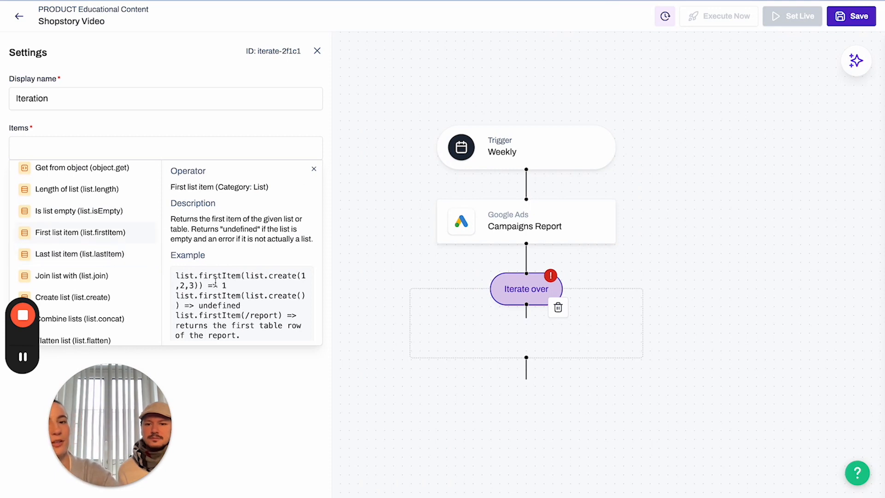
scroll(215, 281, "down", 1)
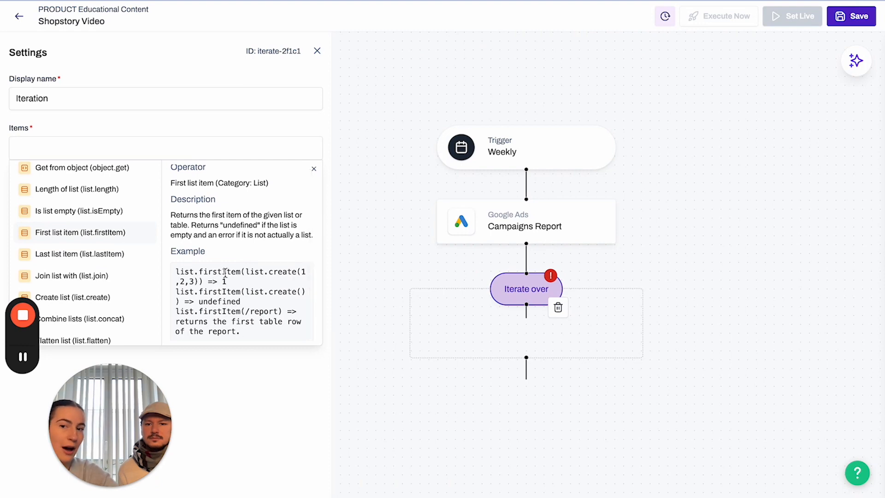
scroll(63, 275, "up", 10)
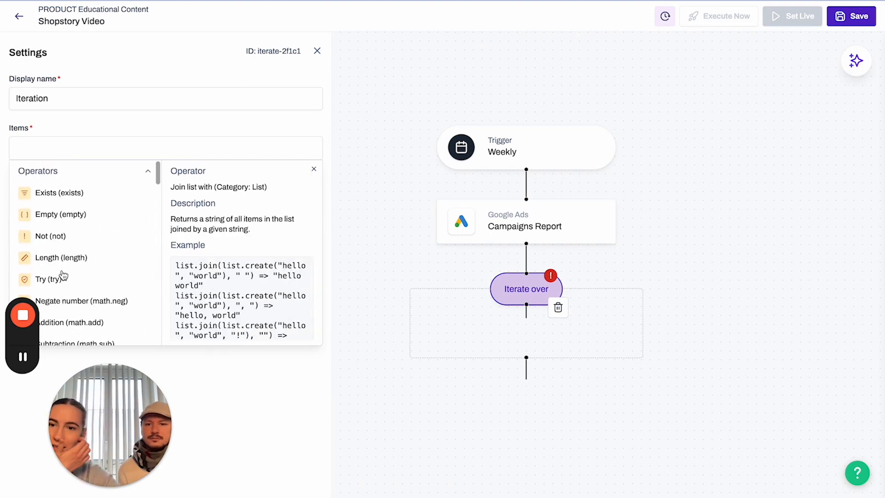
scroll(87, 266, "down", 10)
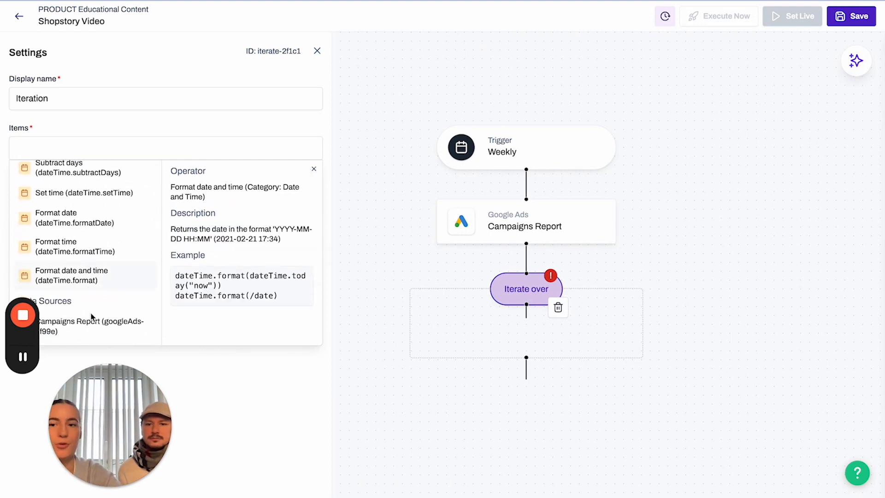
left_click(86, 336)
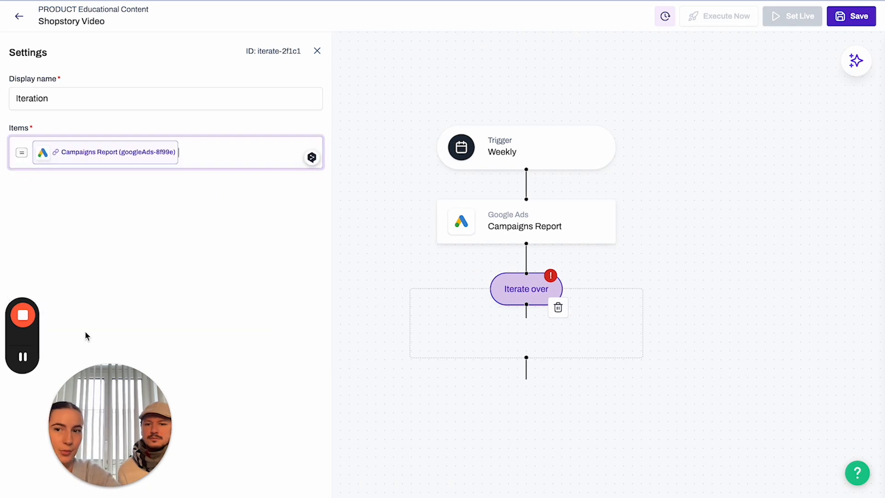
Rename the Iteration step to 'Iterate over campaigns'.
left_click(70, 94)
key("BackSpace")
key("BackSpace")
key("BackSpace")
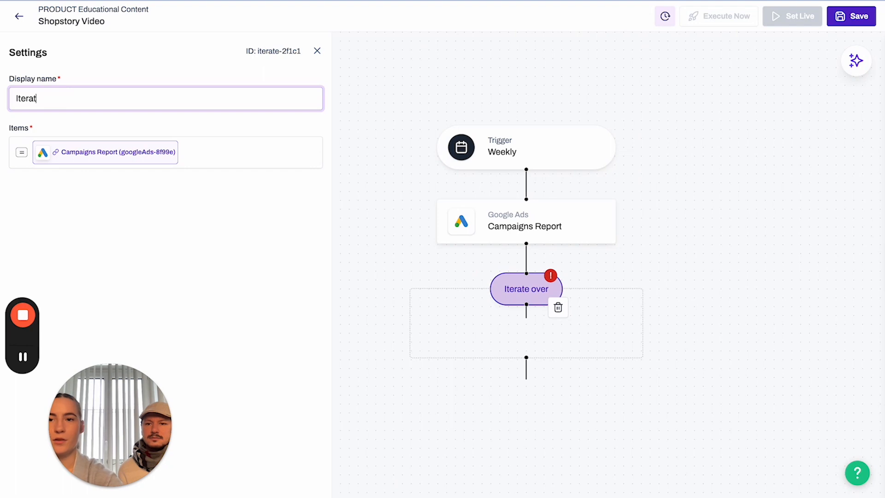
type("e iver")
key("BackSpace")
key("BackSpace")
key("BackSpace")
key("BackSpace")
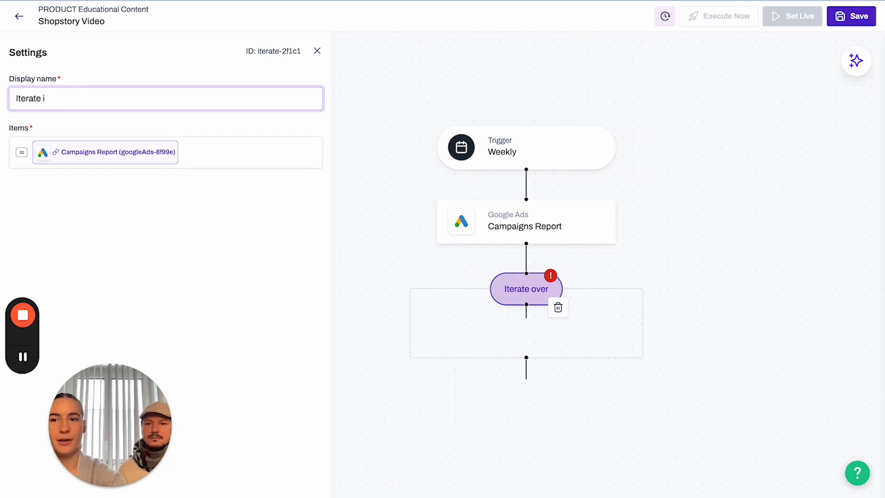
type("over ca")
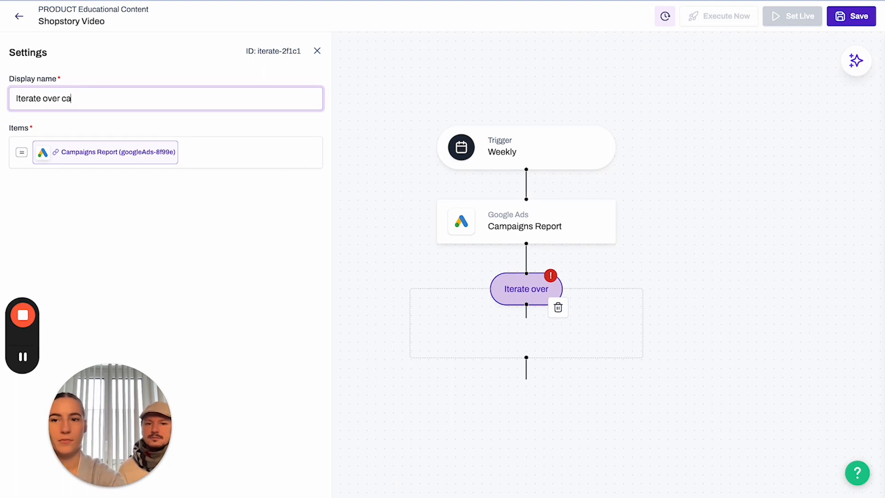
type("mpaigns")
left_click(106, 222)
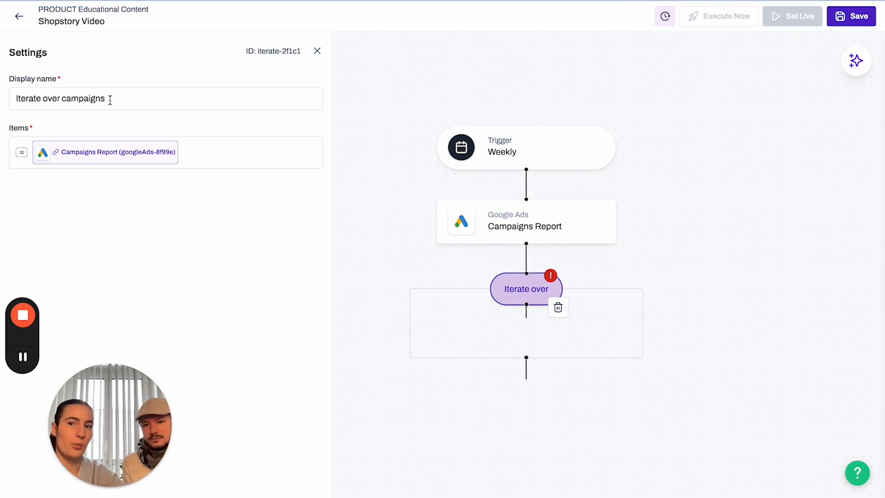
left_click(381, 410)
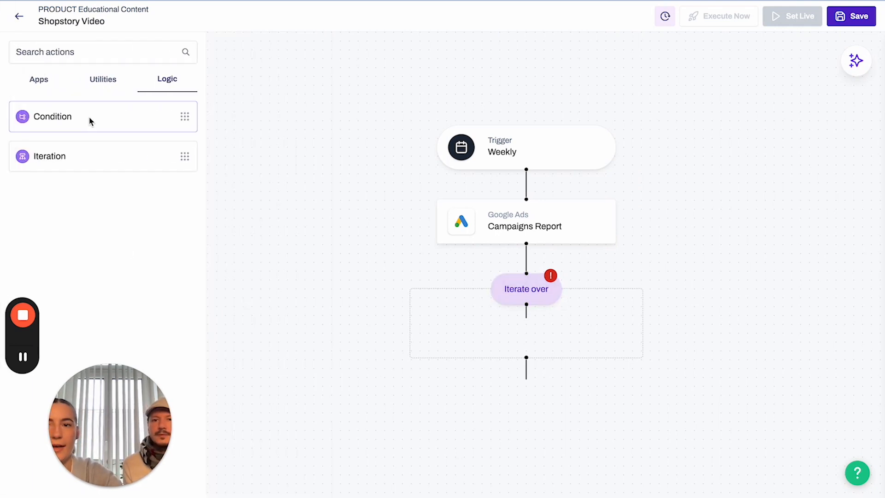
Add an If step inside the loop with the condition metrics/clicks > 10.
left_click_drag(90, 121, 517, 333)
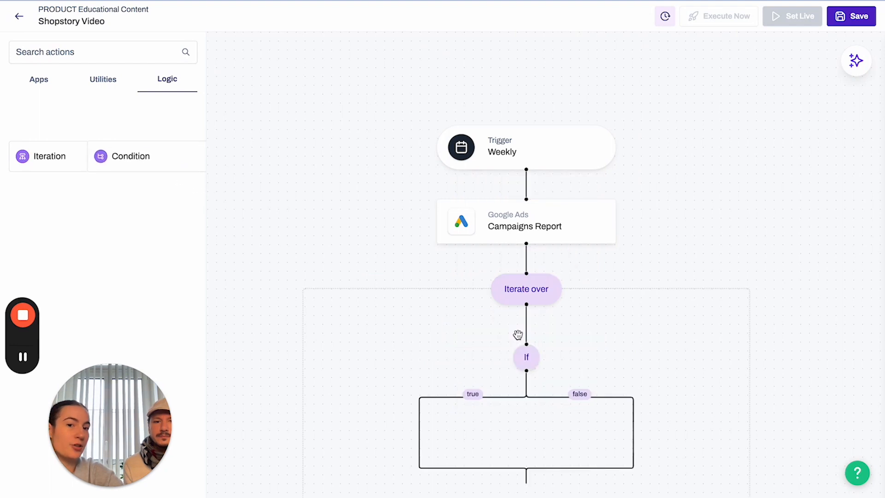
left_click(529, 357)
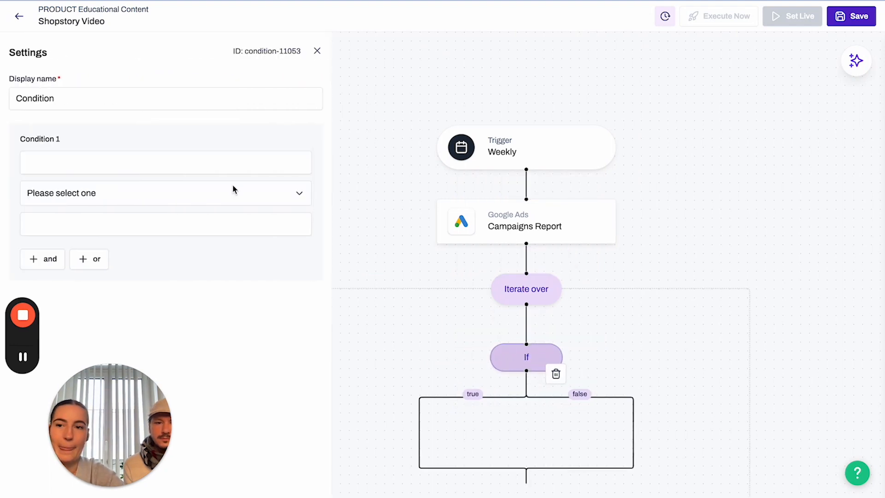
left_click(173, 164)
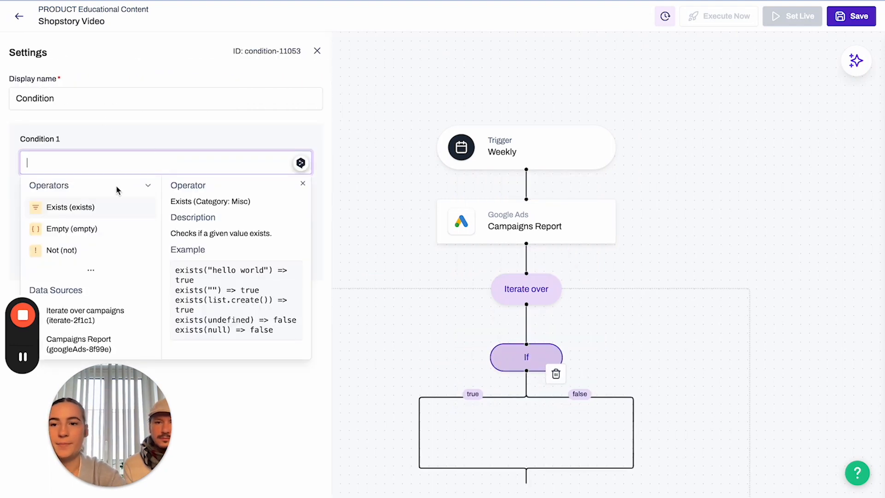
left_click(87, 318)
scroll(84, 275, "down", 5)
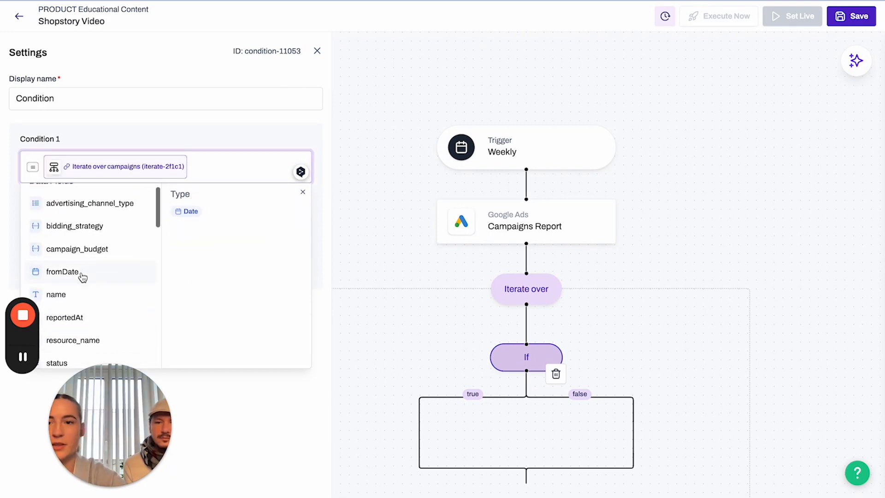
scroll(87, 268, "down", 2)
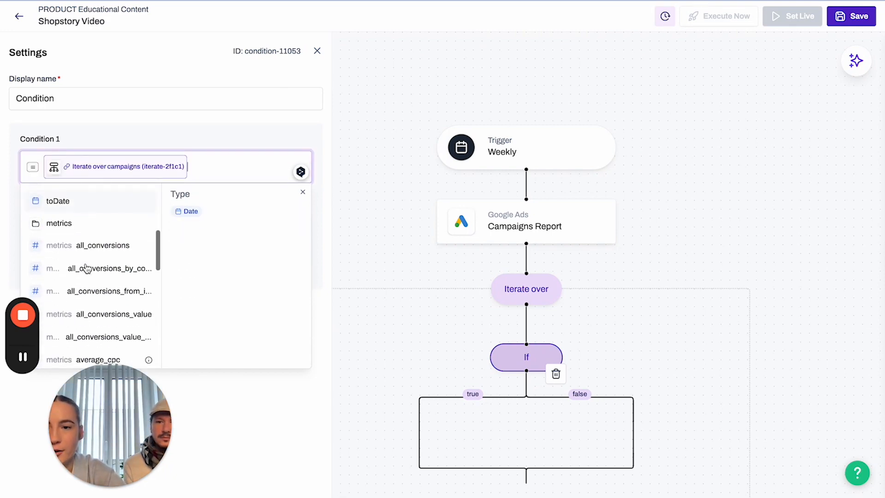
left_click(58, 225)
scroll(76, 314, "down", 4)
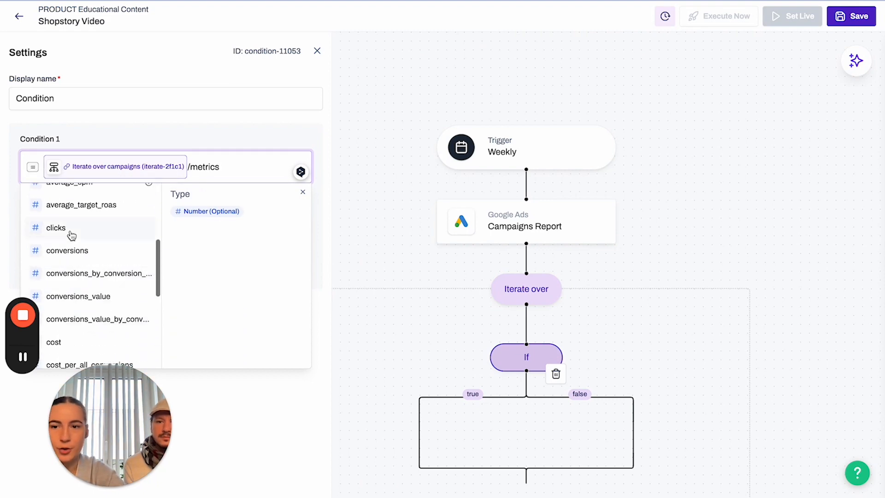
left_click(72, 229)
left_click(76, 216)
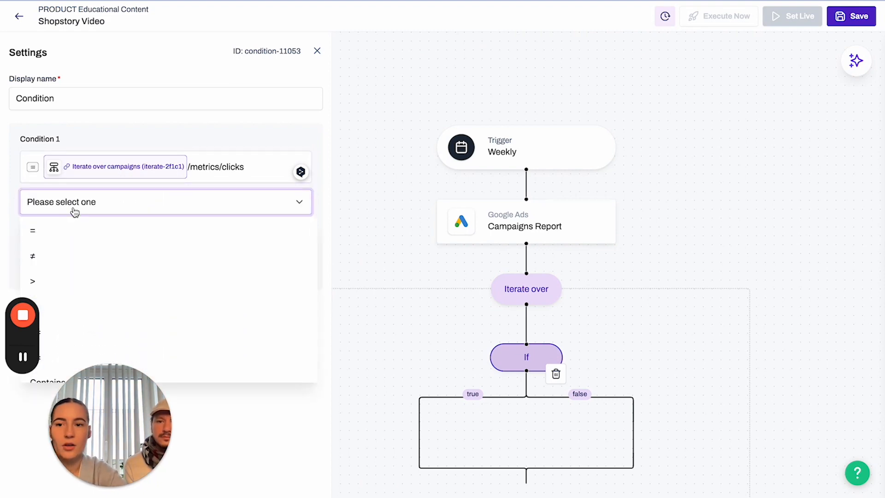
left_click(76, 281)
left_click(67, 237)
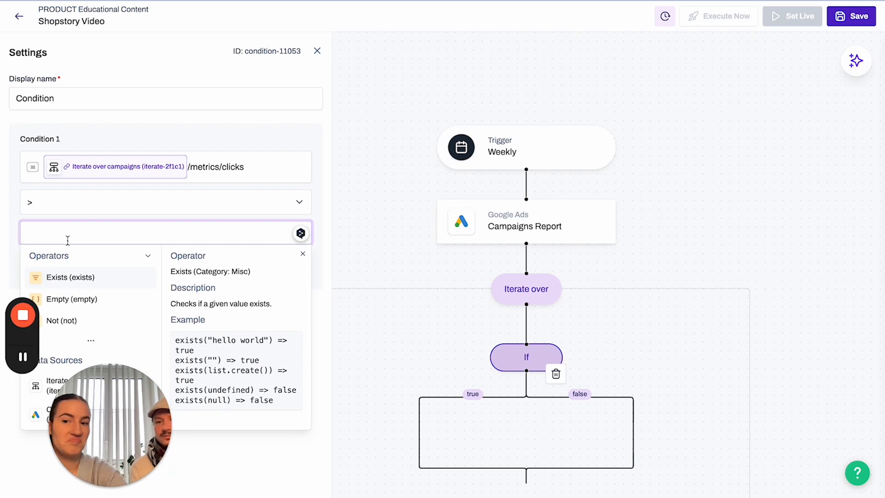
type("10")
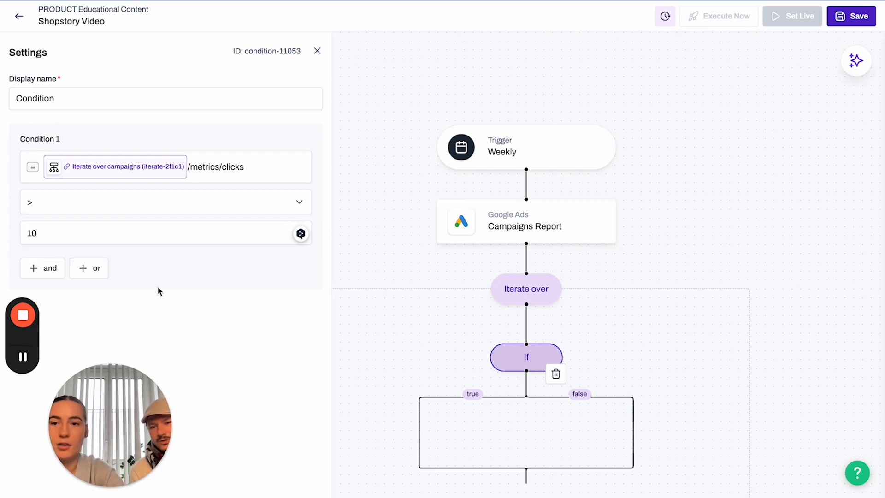
Add a second And condition requiring metrics/average_cpc < 2.
left_click(43, 267)
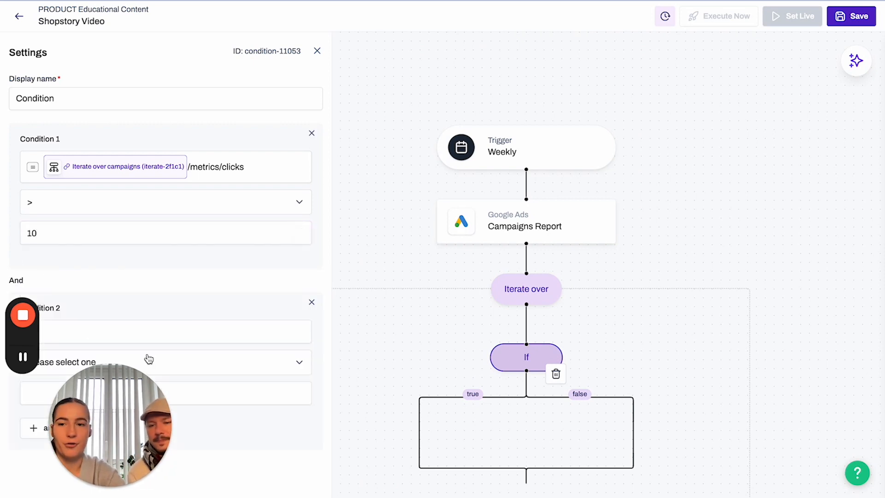
left_click(132, 329)
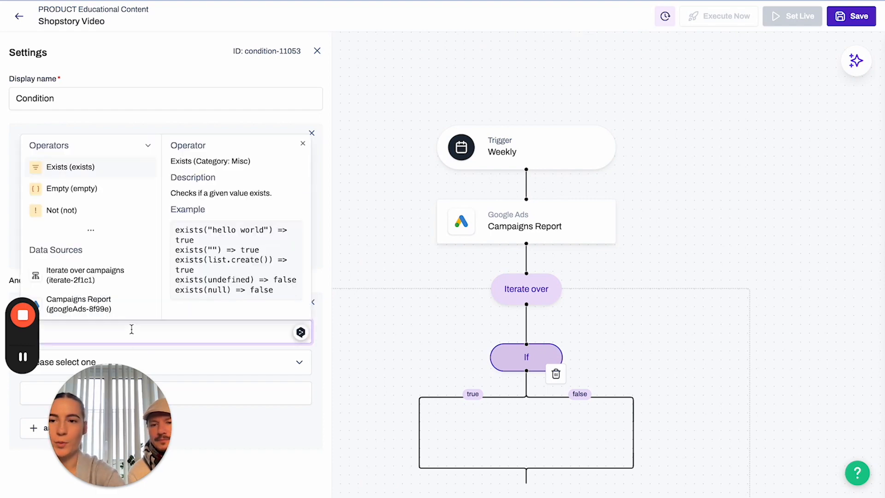
left_click(106, 281)
scroll(77, 210, "down", 5)
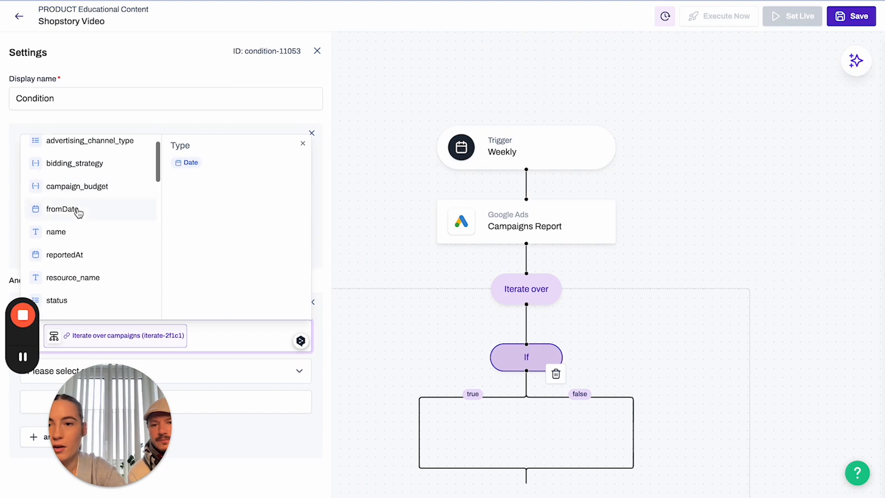
left_click(76, 203)
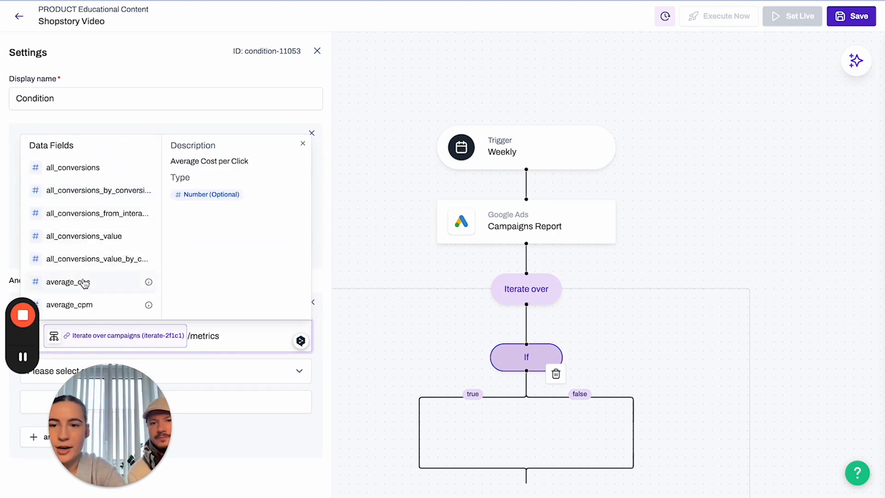
scroll(83, 282, "down", 1)
left_click(84, 253)
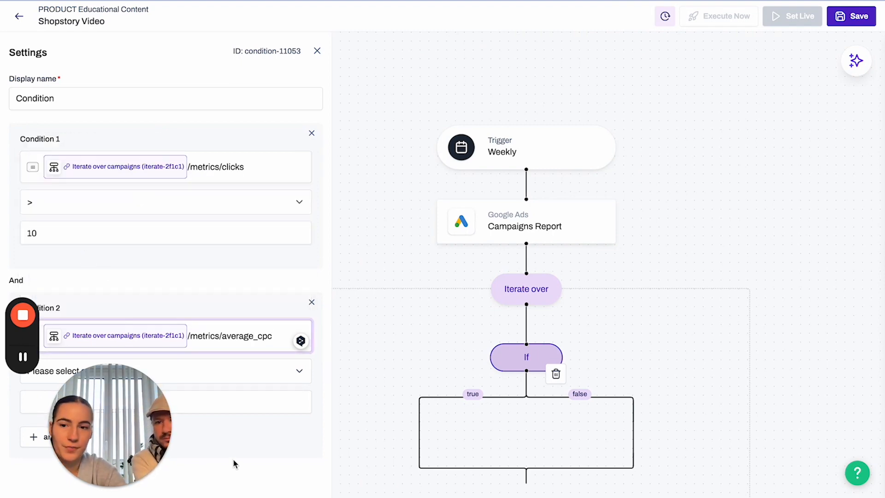
left_click(205, 377)
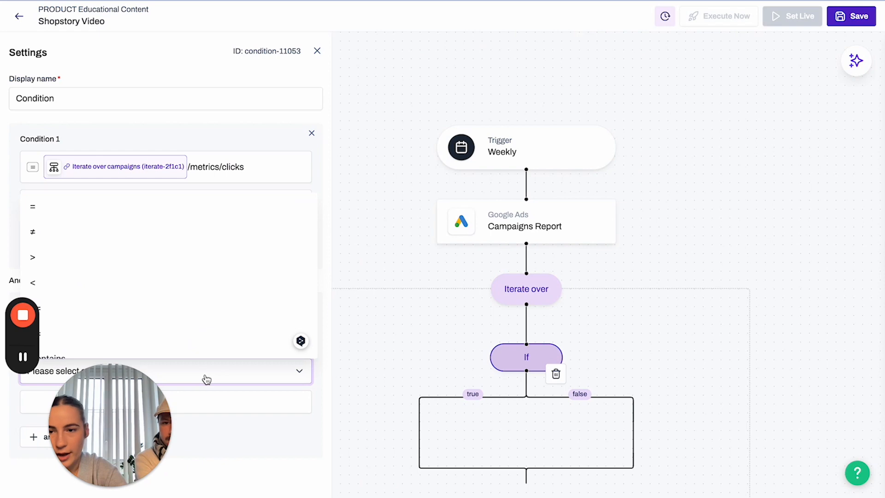
left_click(103, 282)
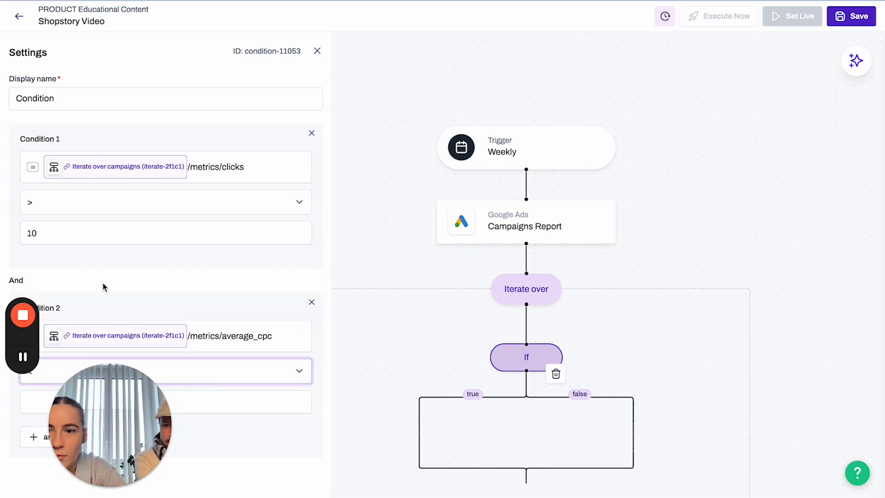
left_click(209, 404)
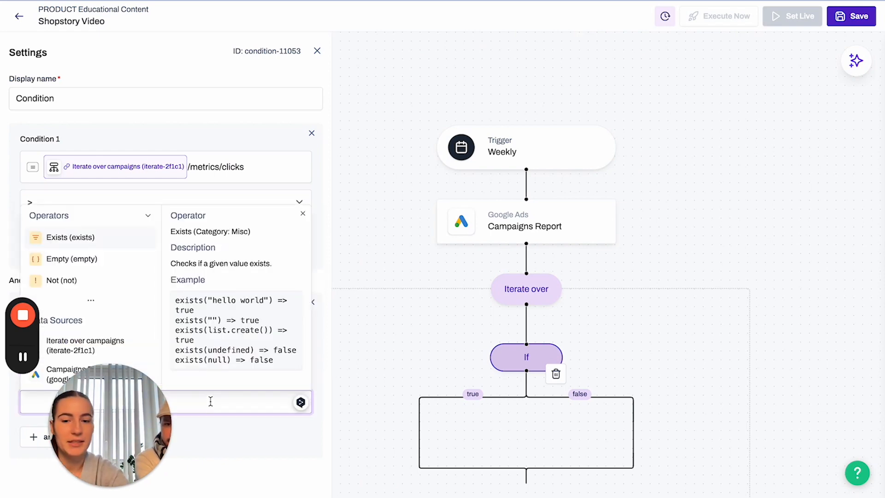
type("2")
left_click(306, 470)
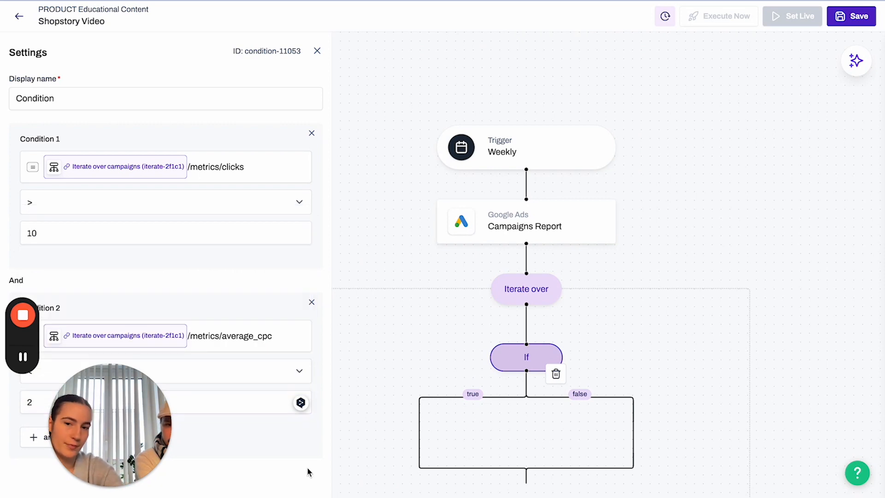
left_click(381, 363)
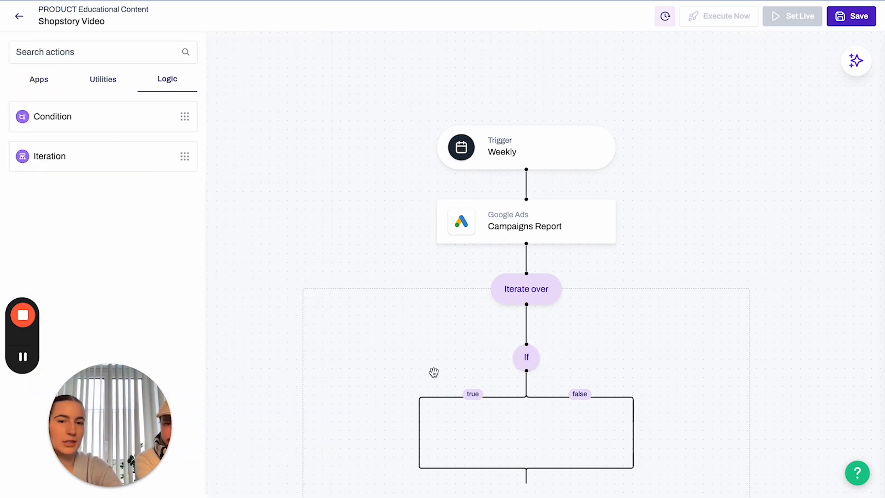
Rename the If step to 'Condition if campaign is good' and recheck its name.
left_click_drag(432, 369, 397, 244)
left_click(496, 234)
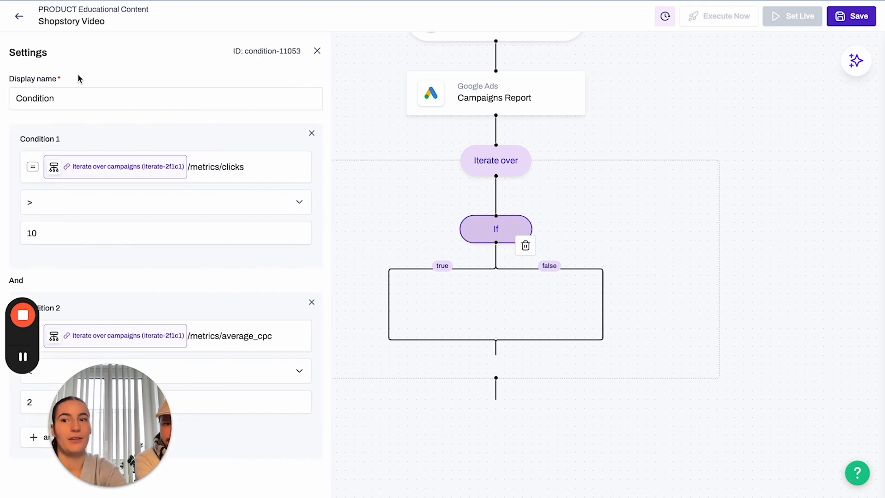
left_click(78, 90)
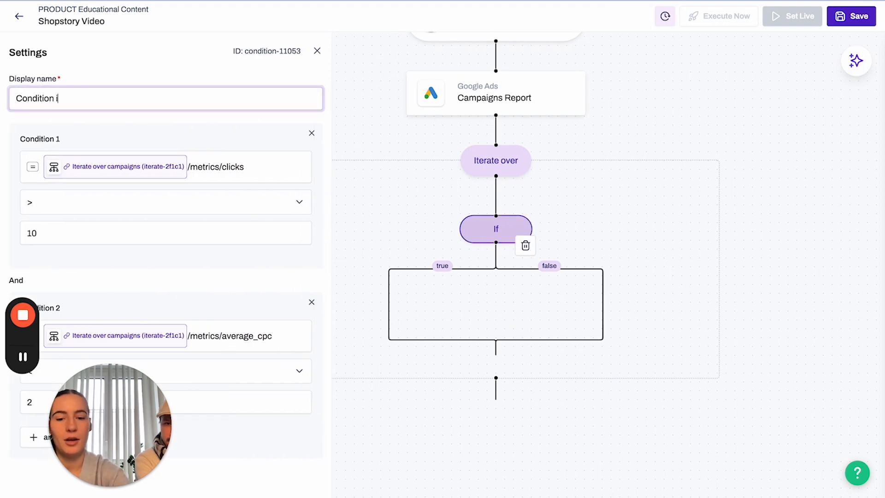
type("campaign is")
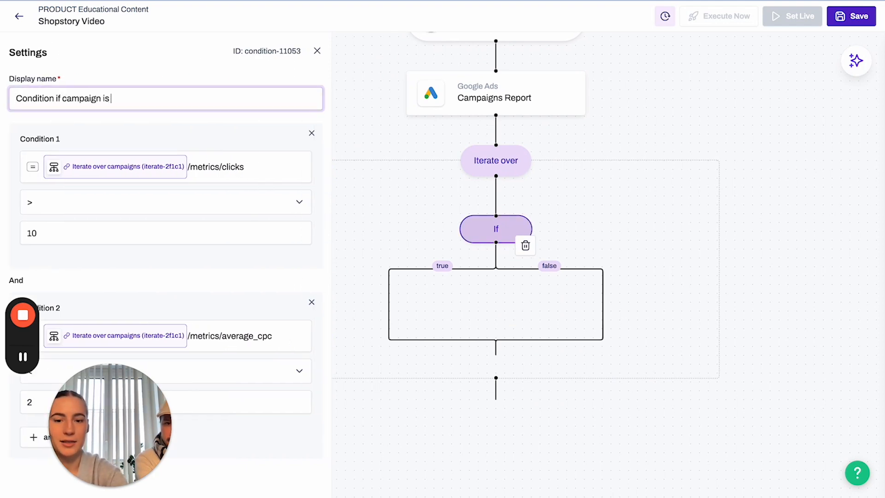
type(" good")
left_click(375, 118)
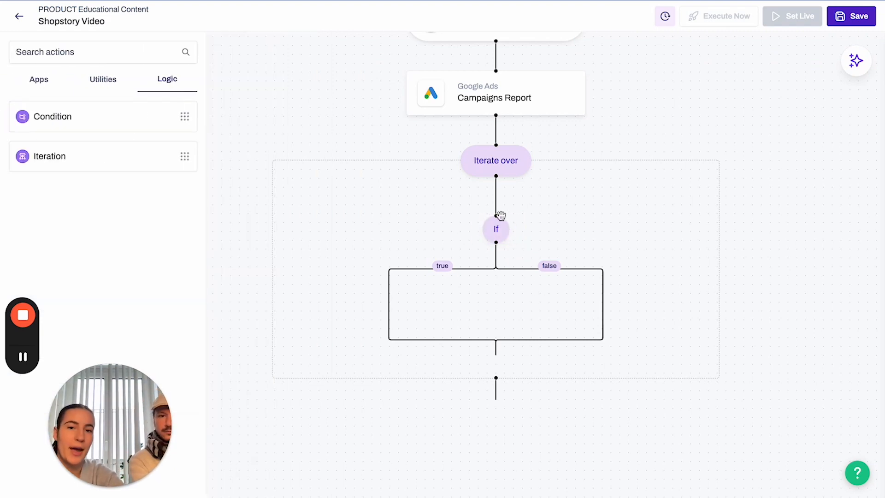
left_click(497, 235)
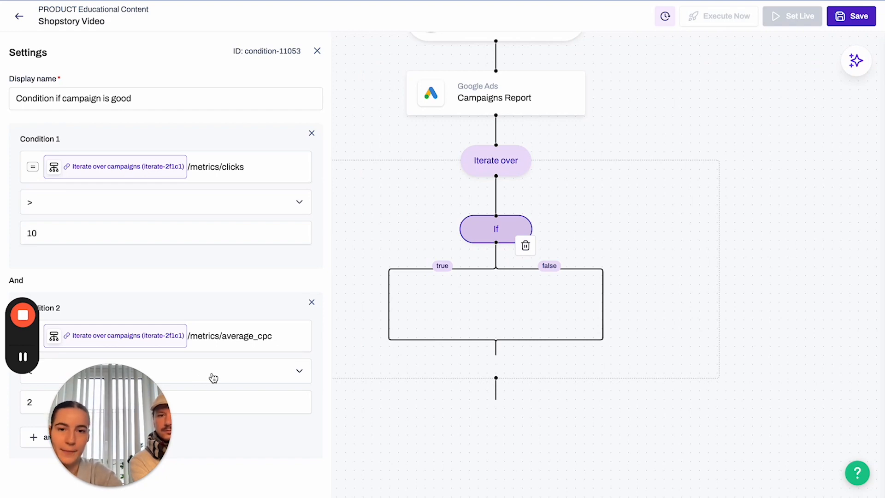
left_click(375, 181)
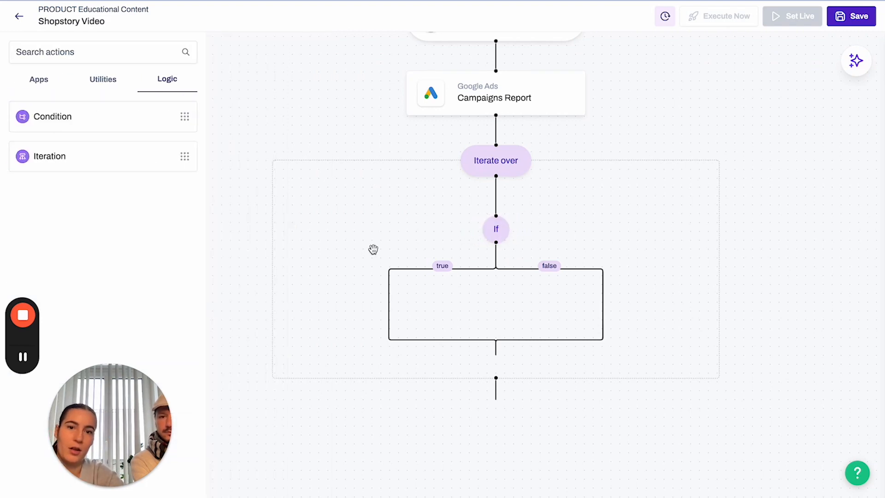
left_click_drag(338, 254, 336, 181)
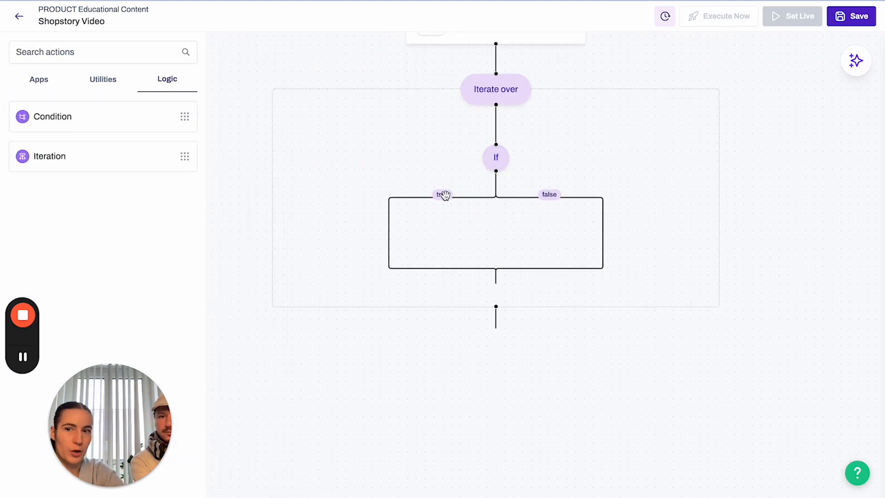
Add the Slack step from the connected apps and enter the user's Slack channel.
left_click(37, 83)
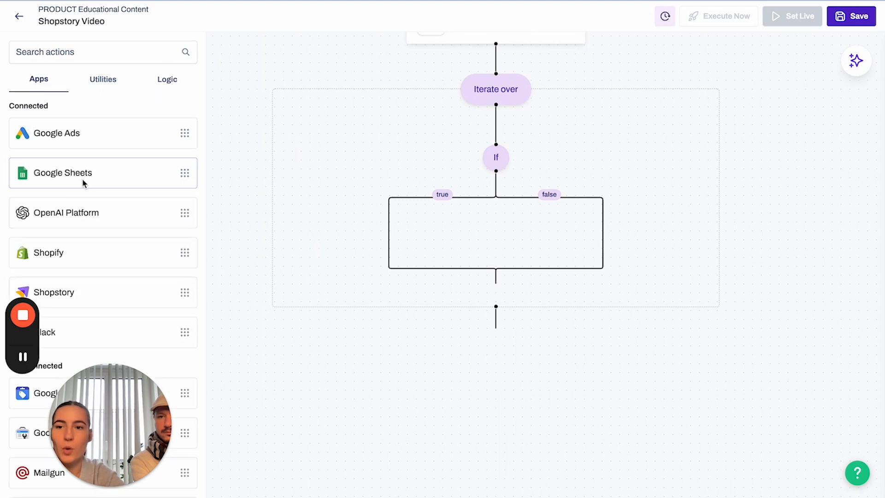
scroll(22, 322, "down", 3)
left_click_drag(53, 258, 367, 253)
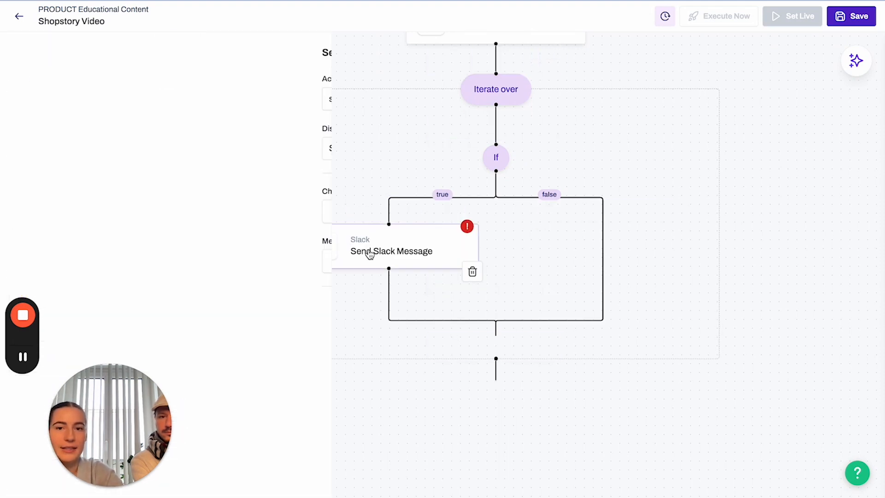
left_click(170, 215)
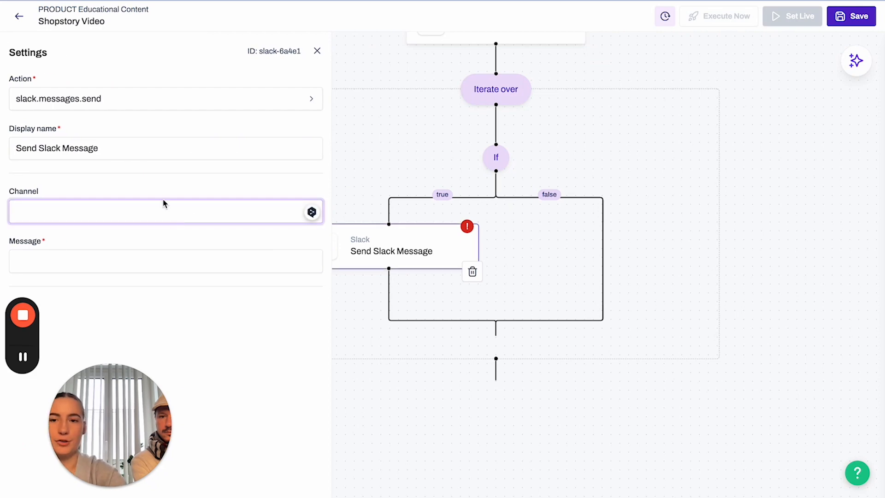
left_click(172, 211)
type("anna_pulse")
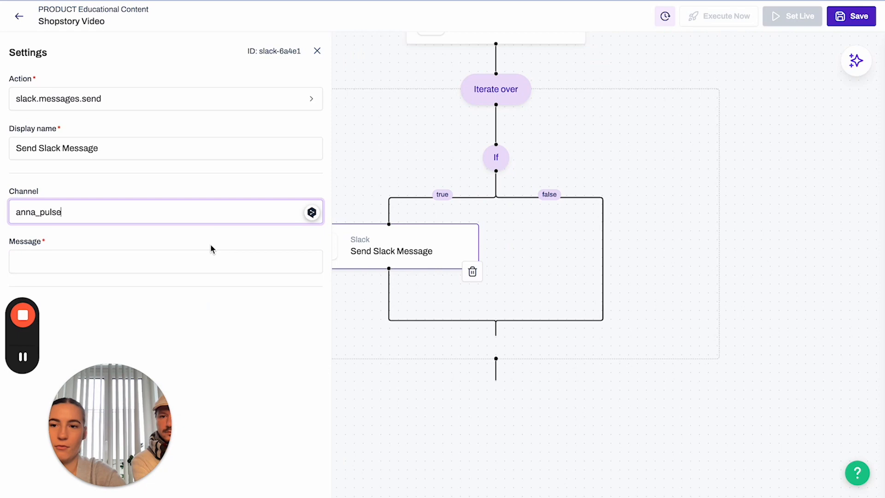
Start the message with string.concat("Hey, your campaign", followed by the iterated campaign's name.
left_click(201, 259)
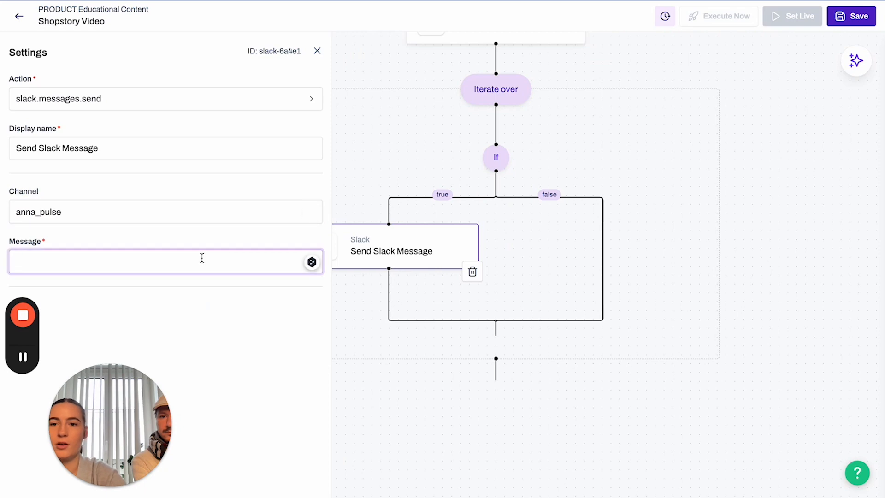
type("sti")
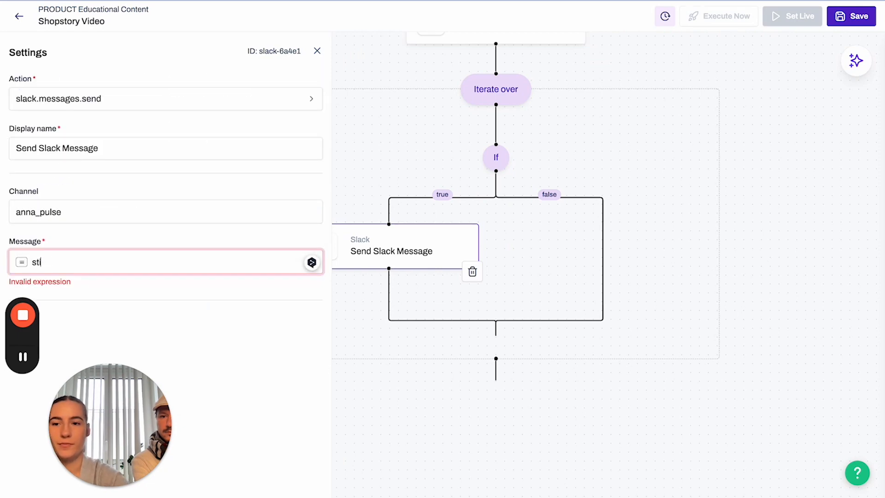
type("ning.concat")
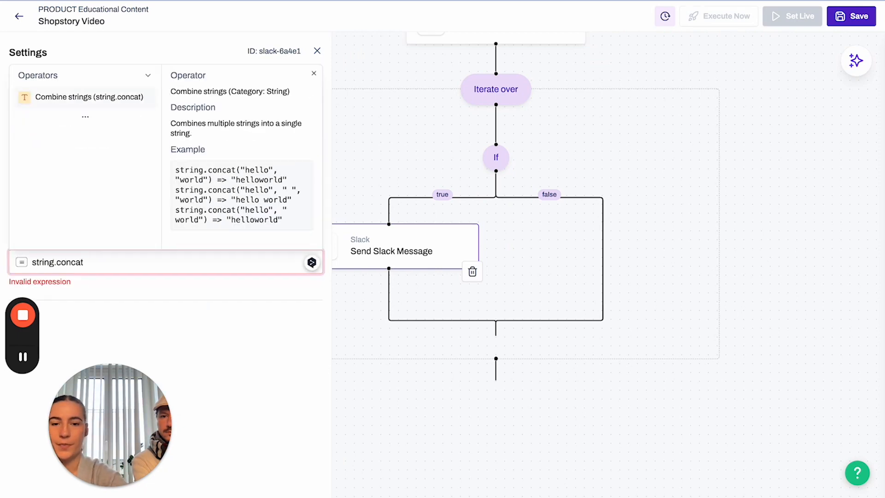
type("(\"")
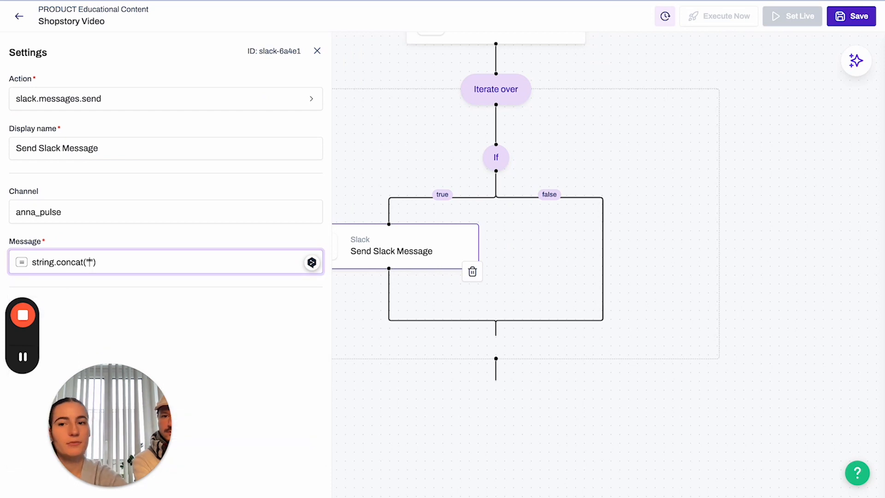
type("Hey, your cam")
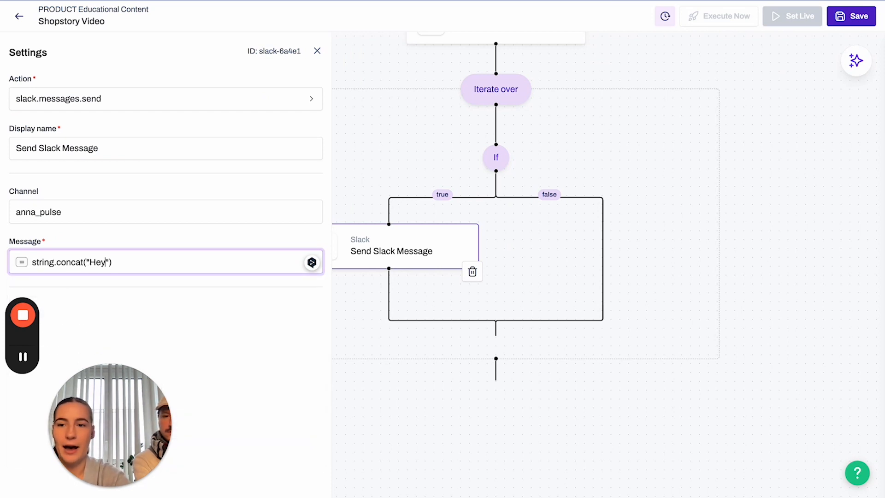
type("paig")
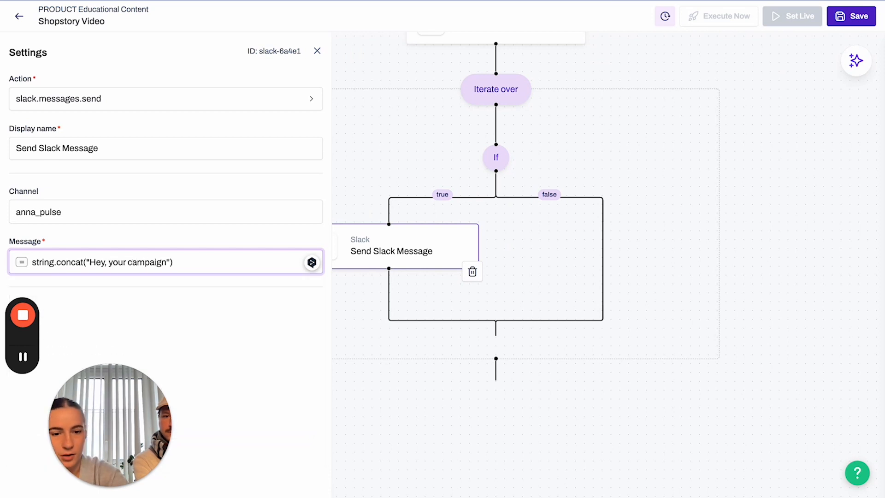
type("n")
key("Right")
type(",")
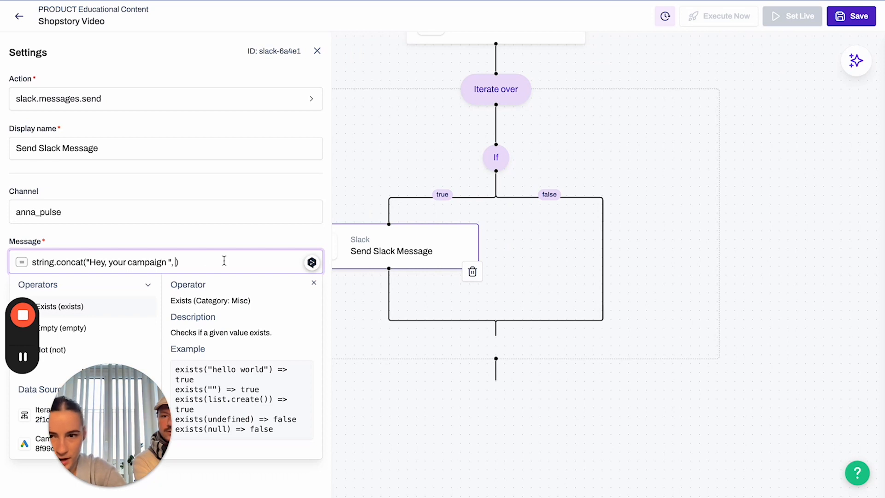
scroll(88, 327, "down", 1)
left_click(37, 419)
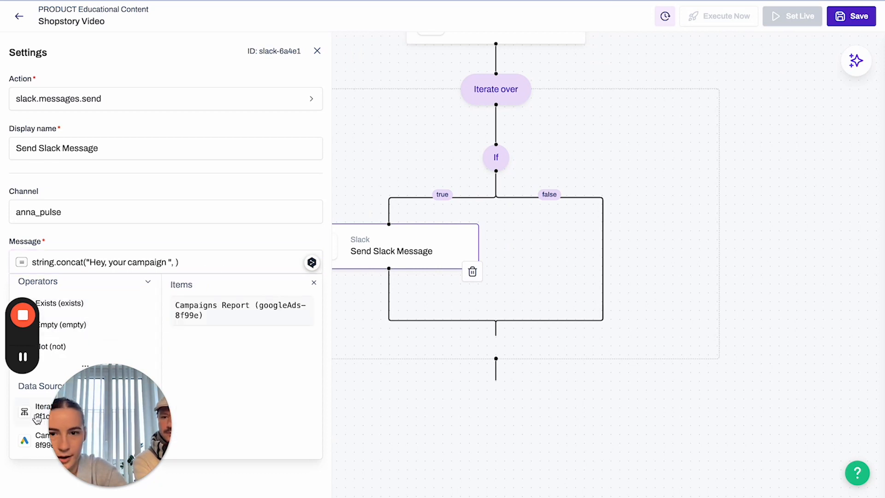
scroll(99, 148, "down", 1)
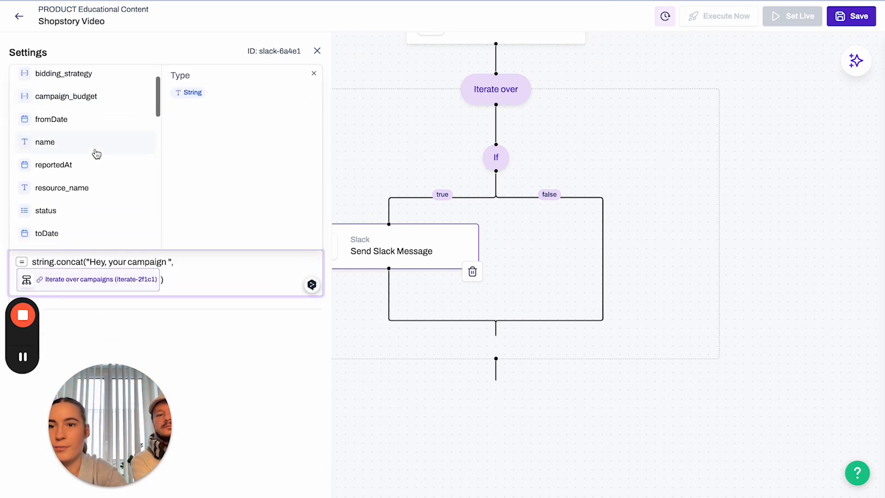
left_click(96, 152)
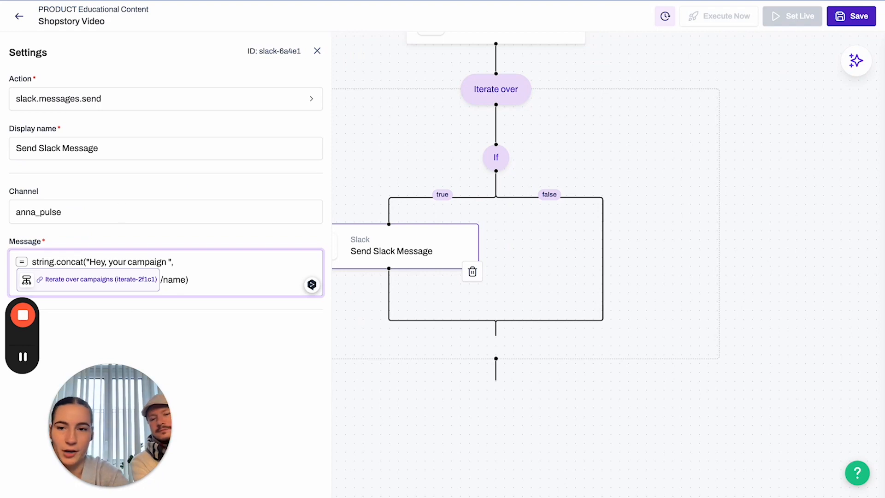
Finish the message with "is performing well and has over 10 clicks and less than 2 € CPC".
type(", \"")
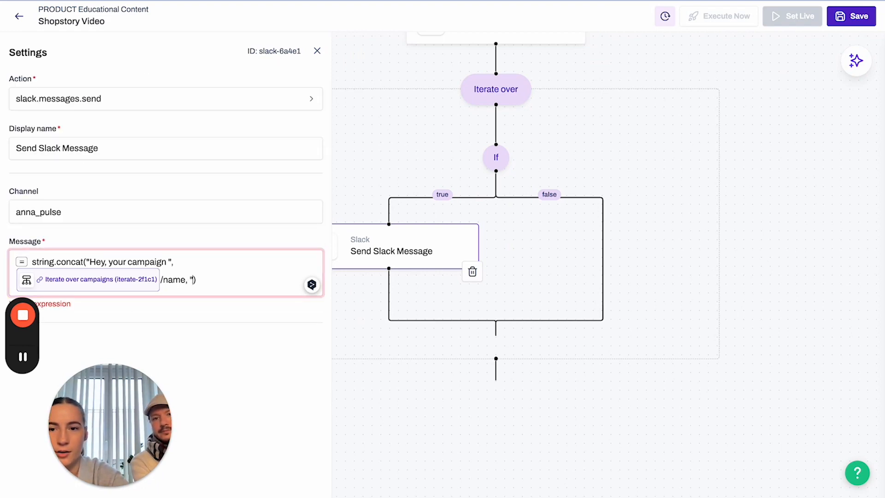
key("BackSpace")
key("BackSpace")
key("BackSpace")
type("\"")
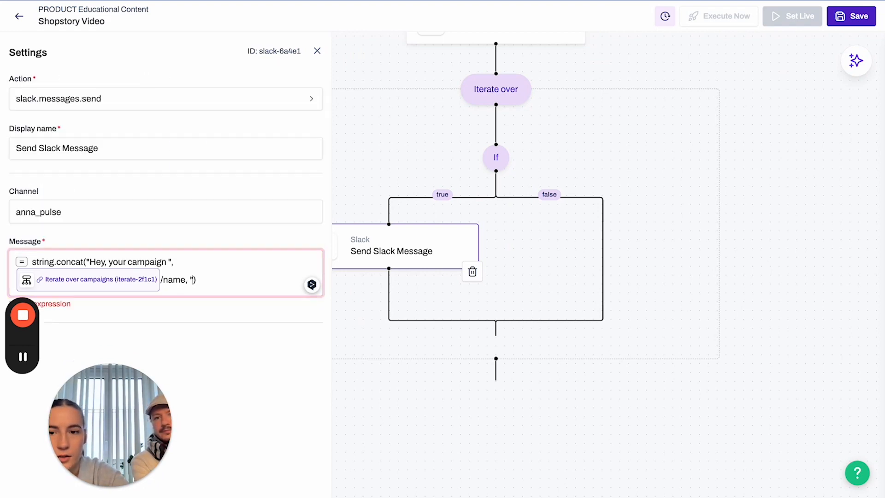
type("\"")
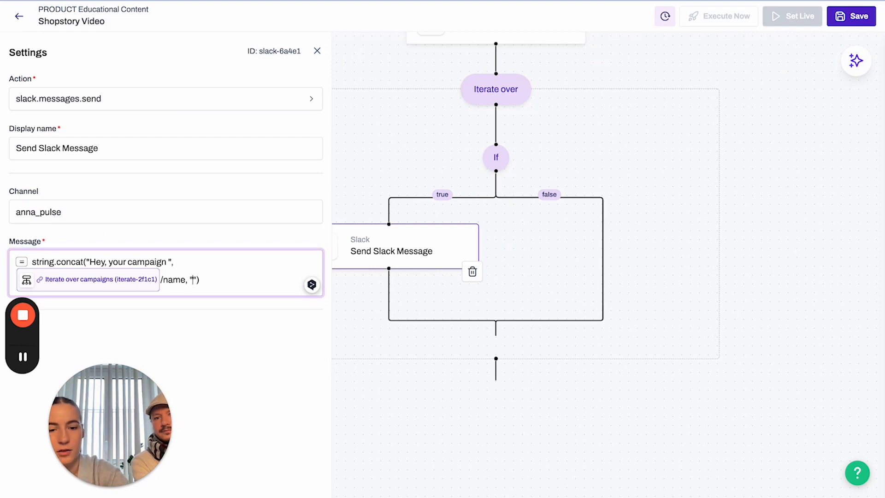
type(" is performing")
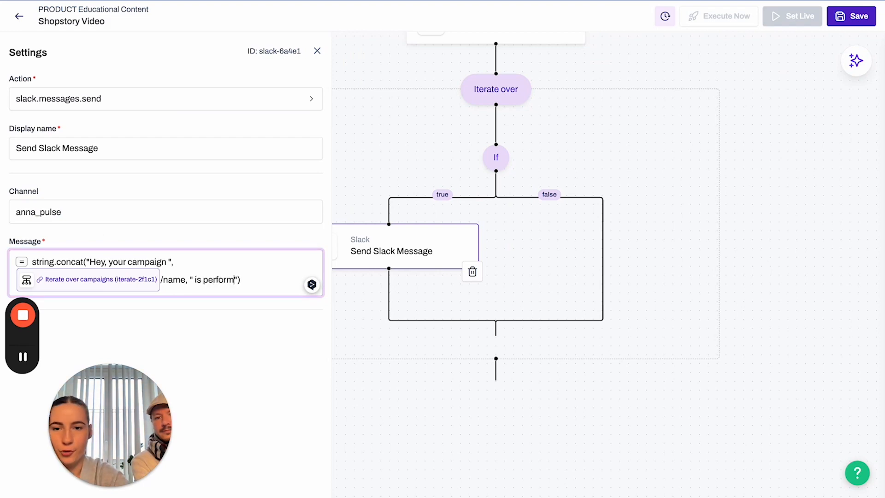
type(" well")
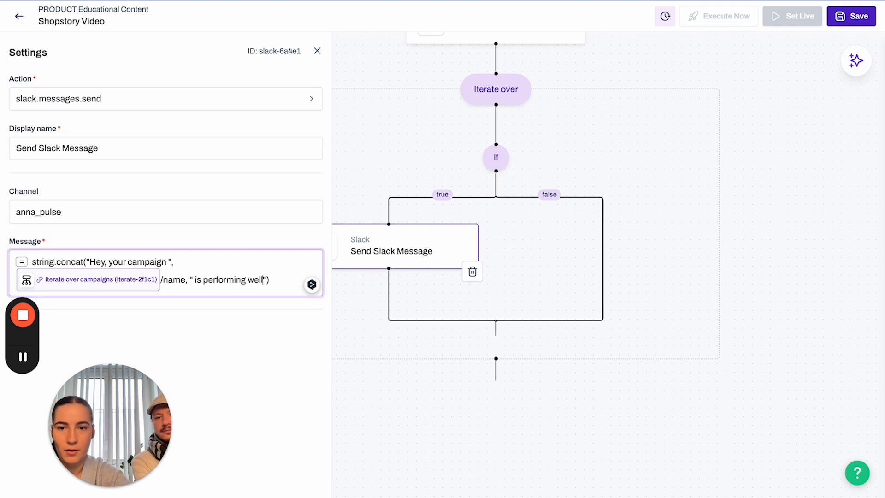
type(" and has over")
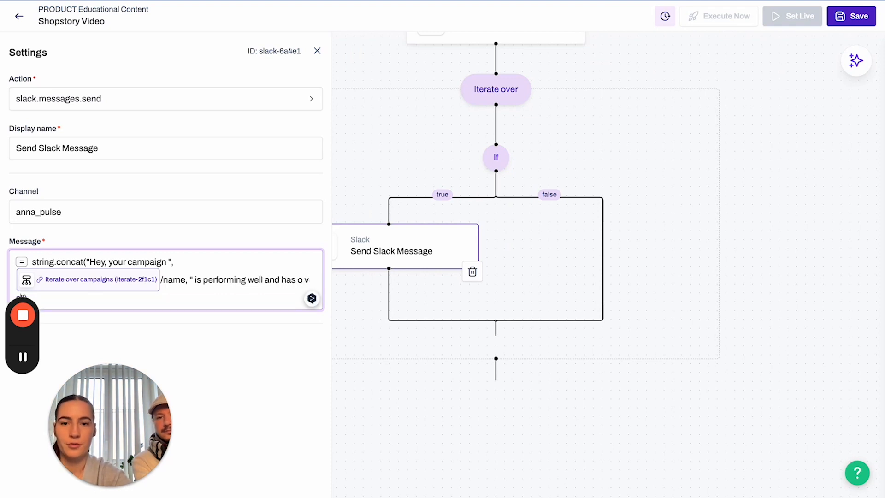
type(" 10 cl")
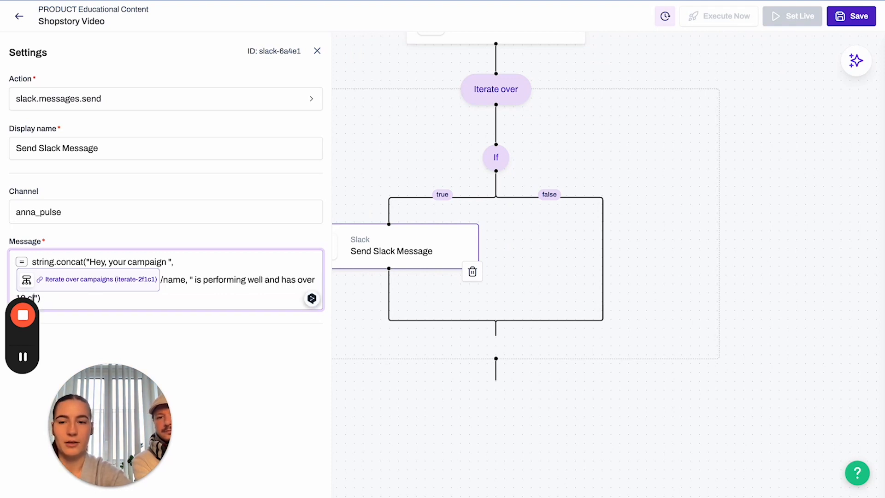
type("ic")
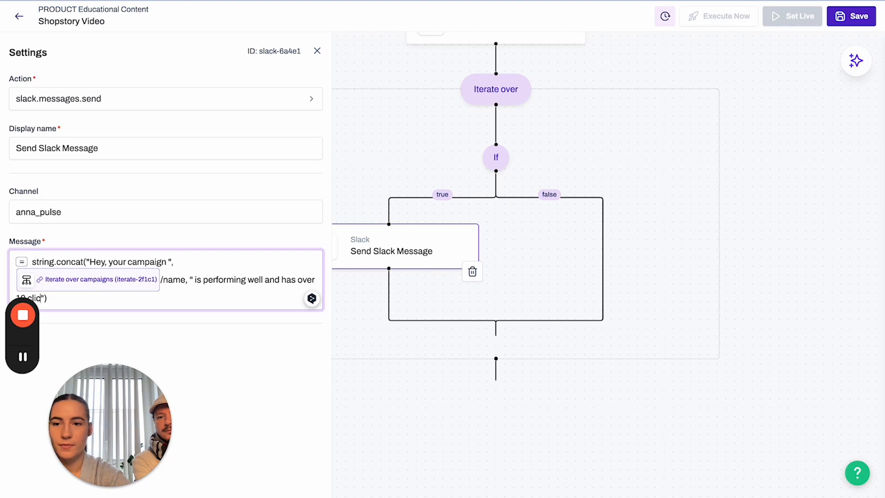
type("ks and less th")
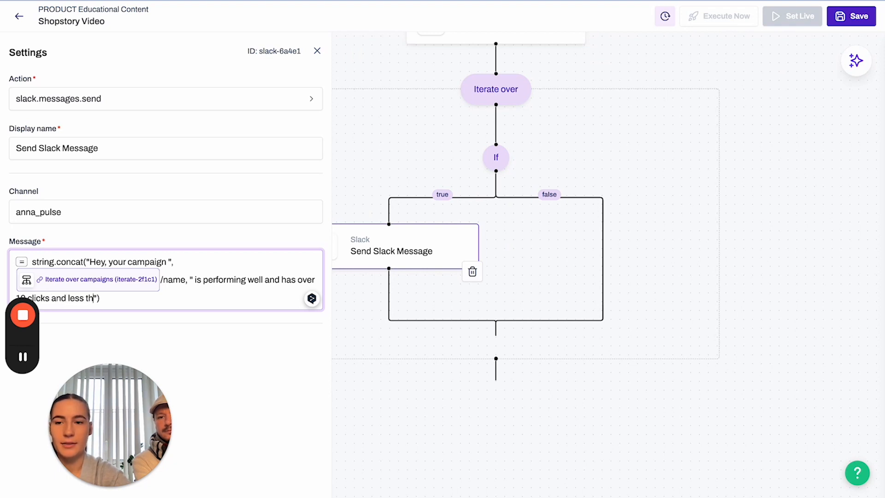
type("an 2 €")
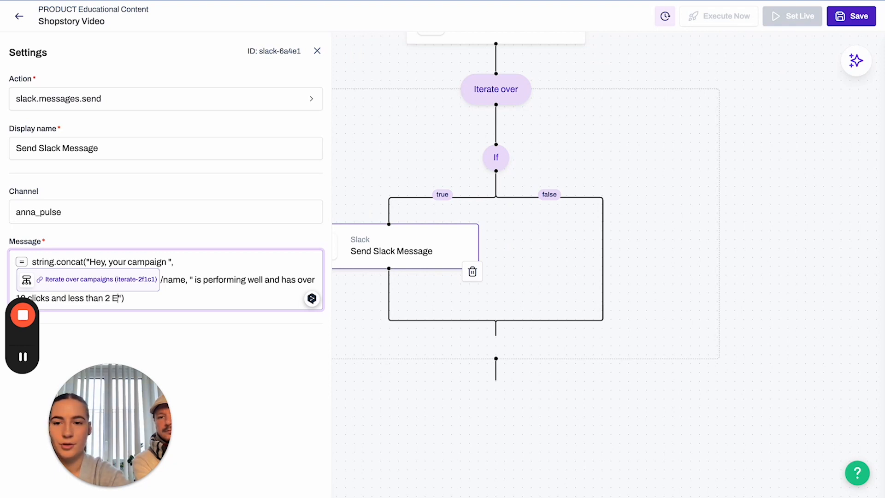
type("2 € CPC.")
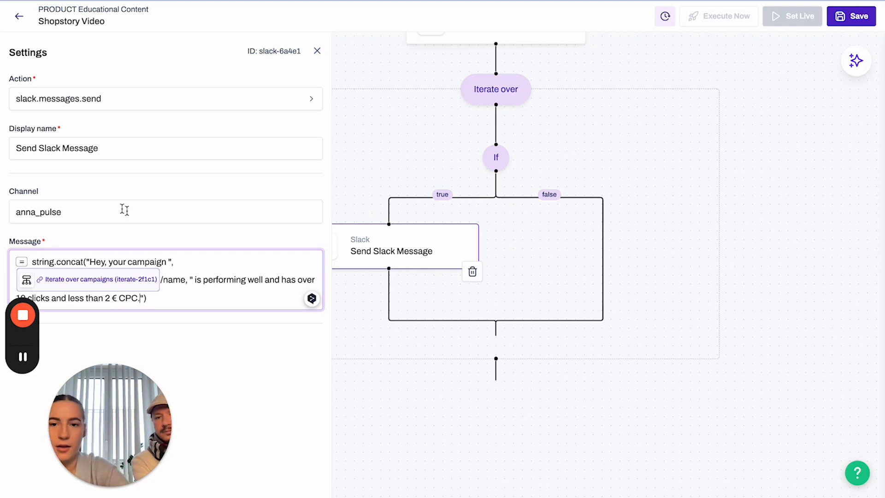
left_click(224, 343)
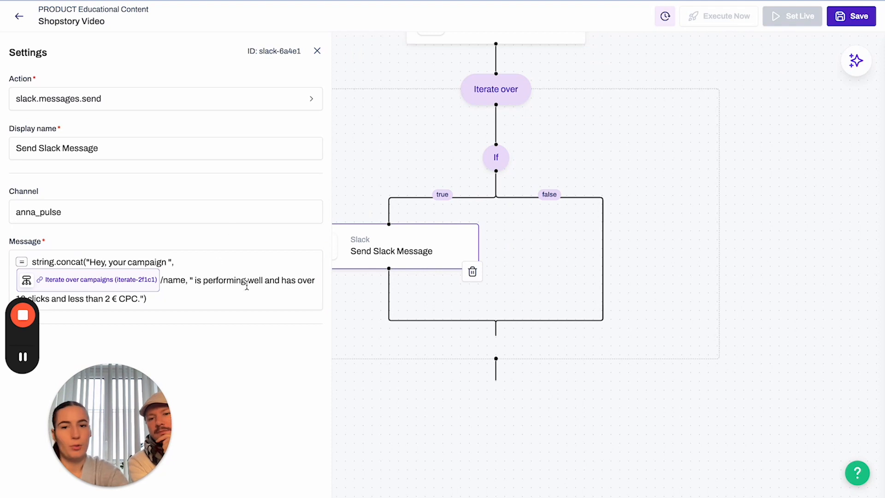
left_click(409, 400)
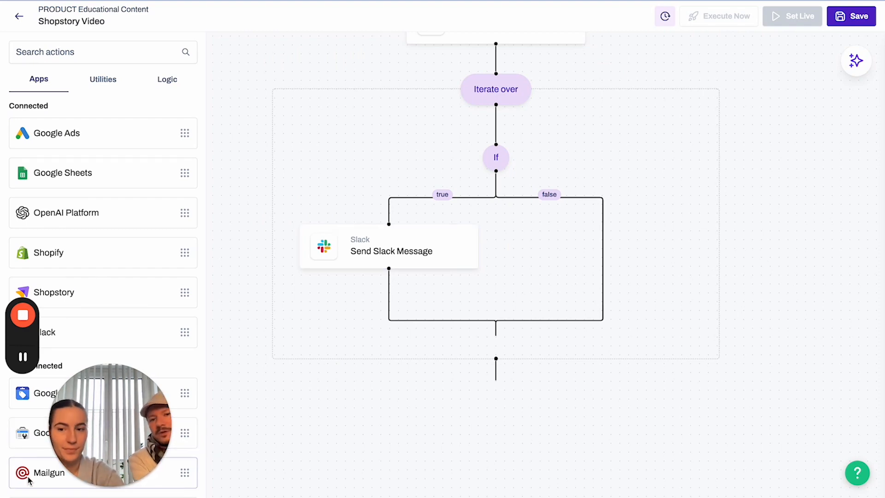
Add a Mailgun Send Email step below Slack and enter the recipient's e-mail address.
left_click_drag(27, 477, 451, 292)
left_click(419, 320)
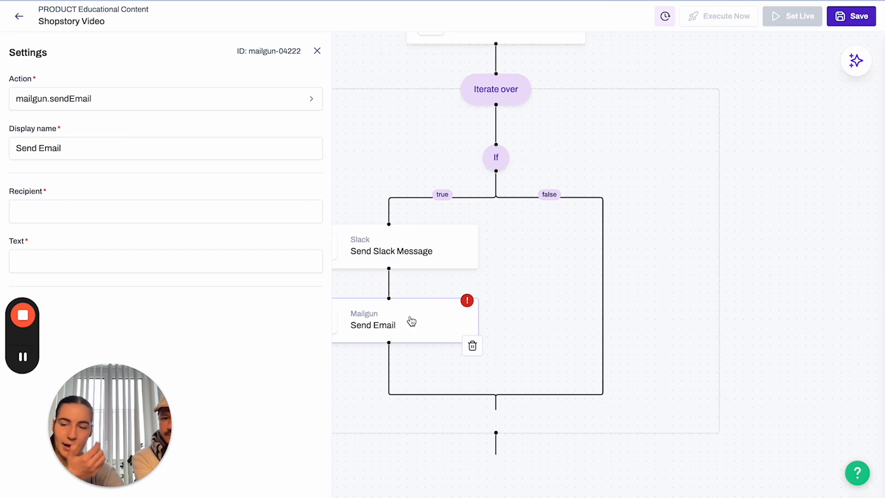
left_click(135, 210)
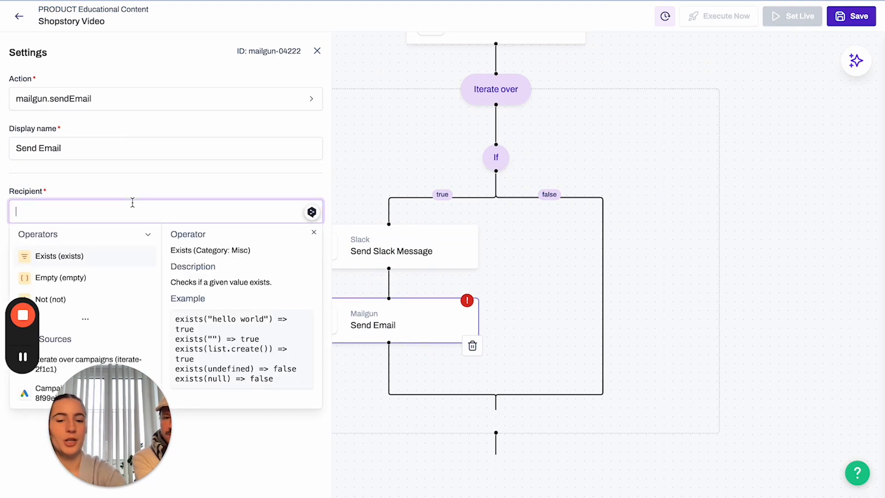
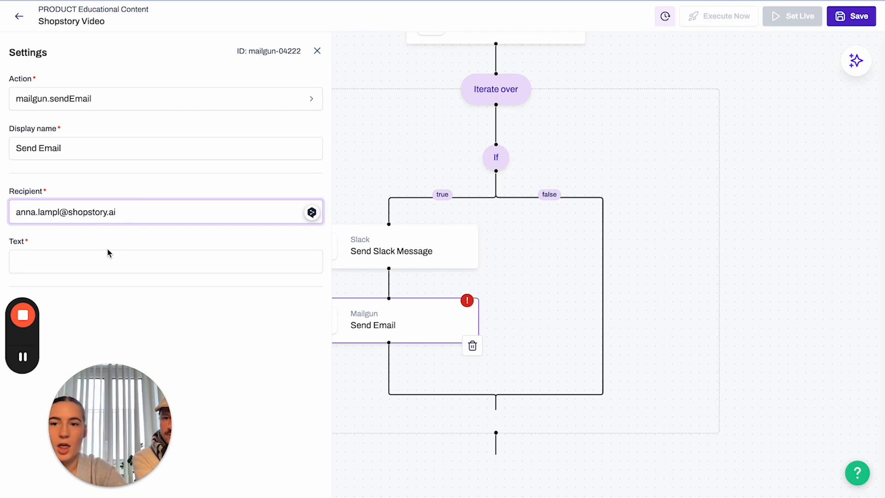
left_click(108, 256)
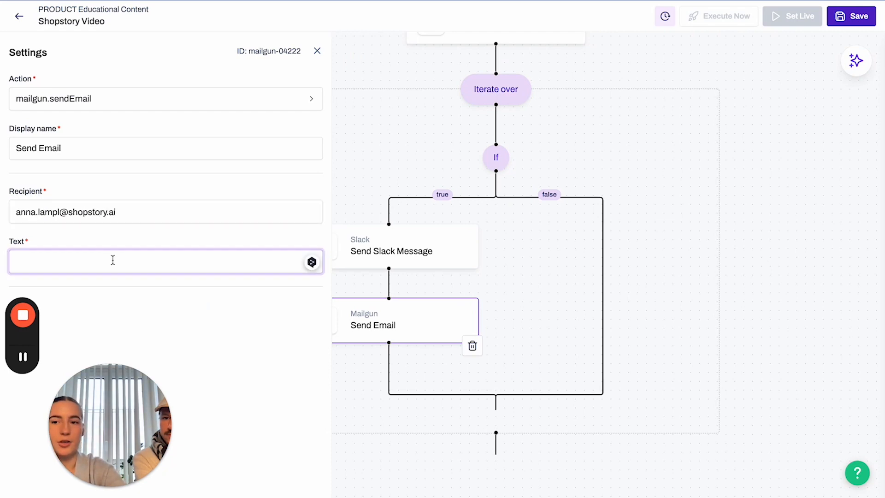
Copy the Slack message expression into the email's Text field and close Settings.
left_click(414, 260)
left_click(123, 263)
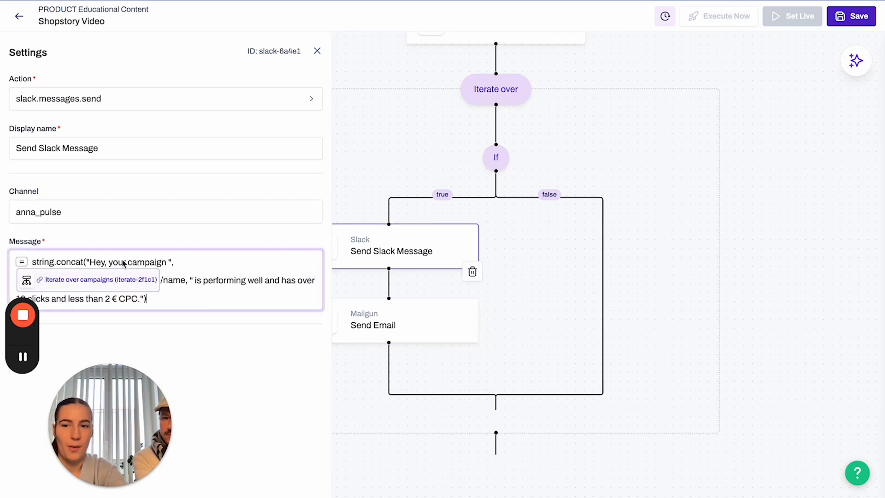
key("ctrl+a")
left_click(450, 332)
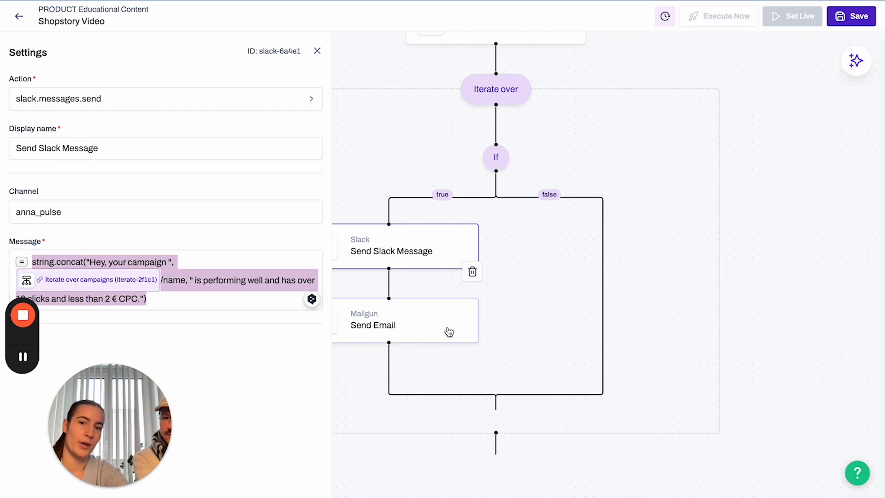
left_click(119, 262)
type("string.concat(\"Hey, your campaign \", Iterate over campaigns (iterate-2f1c1)/name, \" is performing well and has over 10 clicks and less than 2 € CPC.\")")
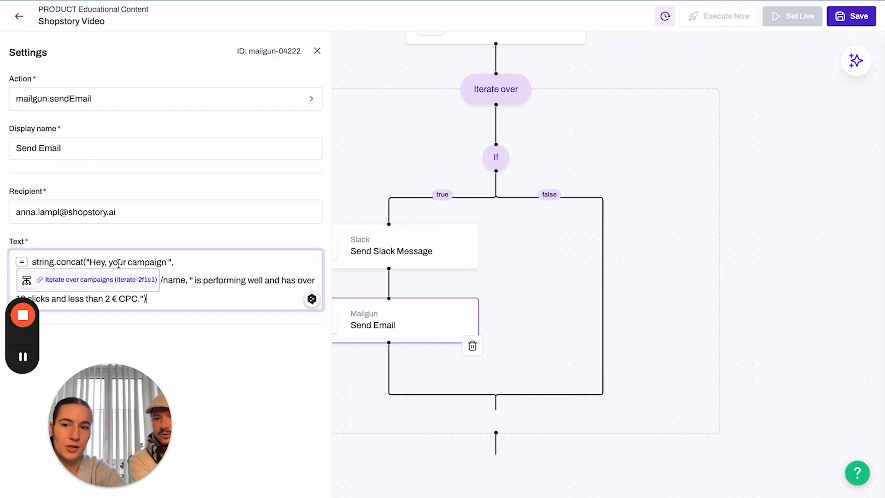
left_click(260, 358)
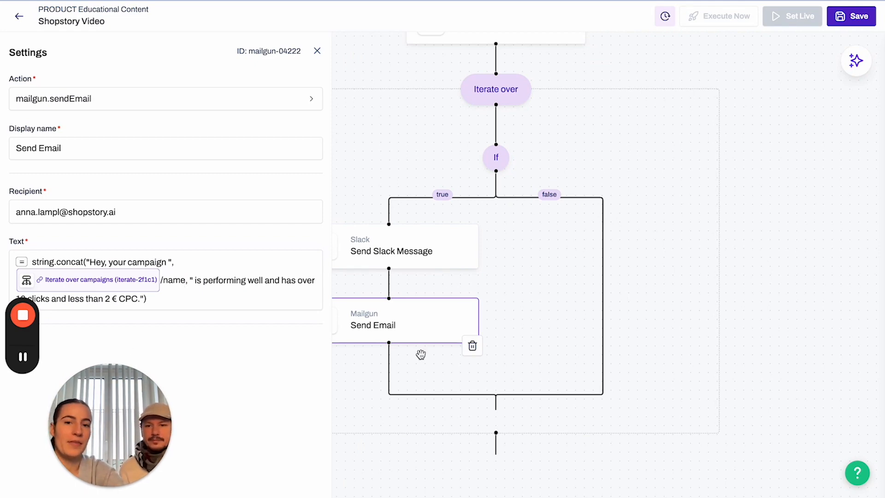
left_click(410, 254)
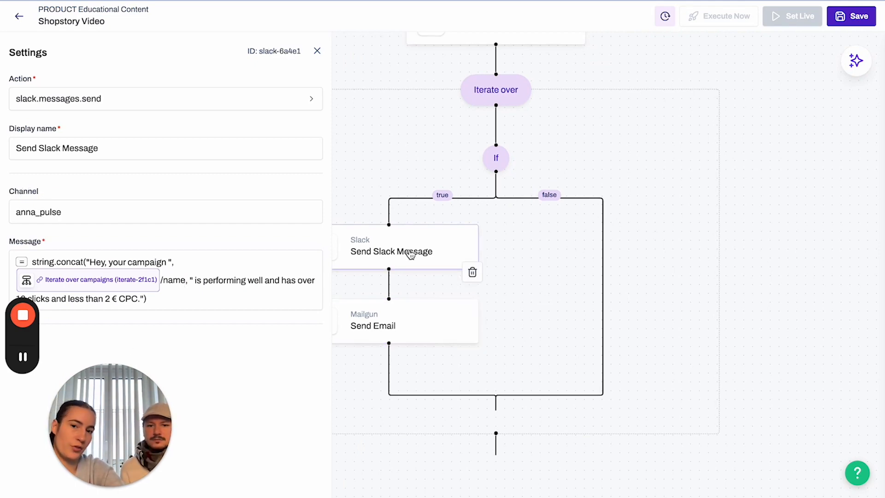
left_click(429, 341)
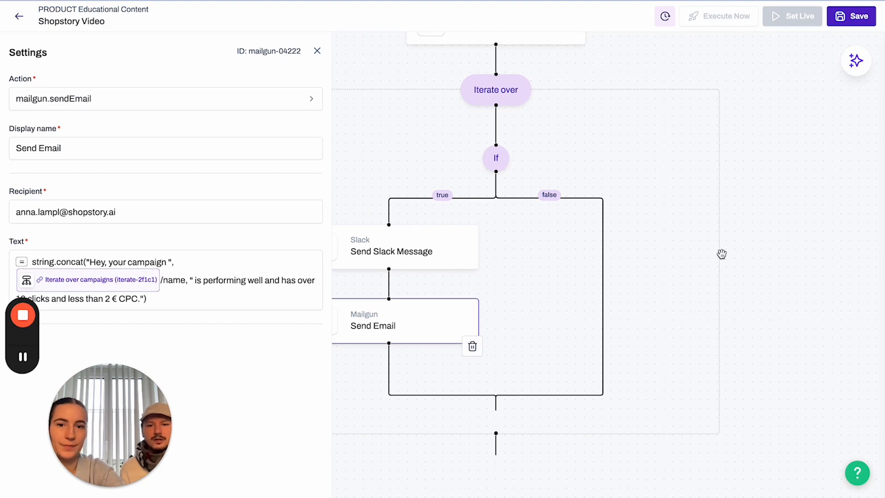
left_click_drag(429, 140, 571, 141)
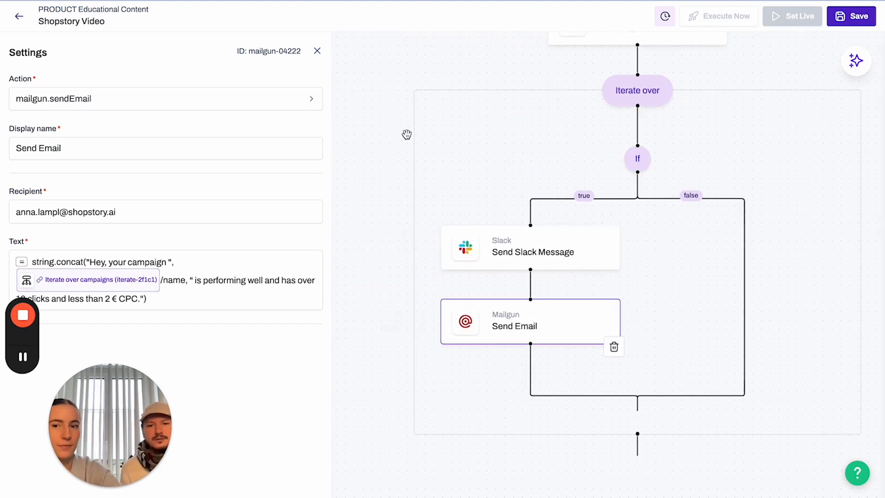
left_click(317, 51)
Delete the Mailgun Send Email step and save the Shopstory Video flow.
left_click(856, 21)
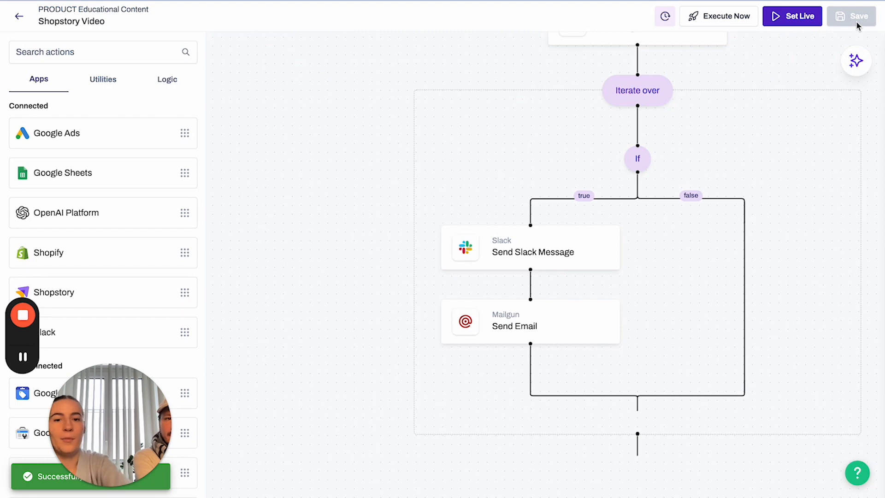
left_click(592, 334)
left_click(613, 346)
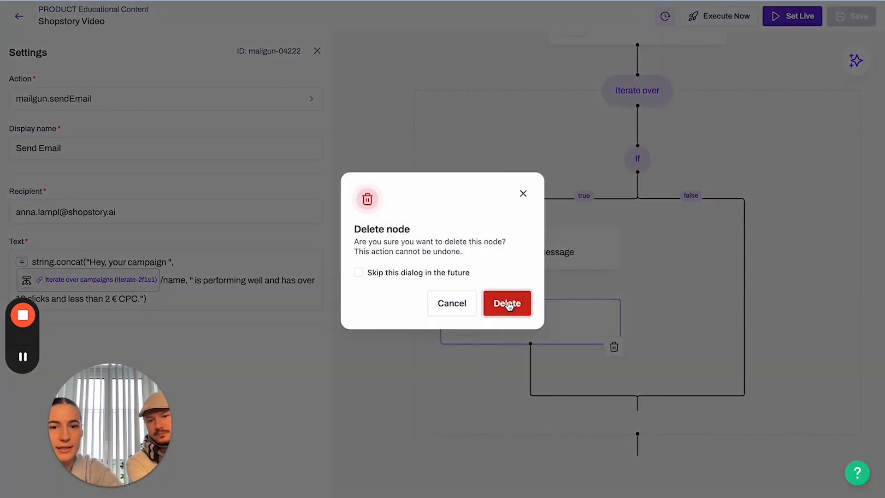
left_click(507, 304)
left_click(858, 18)
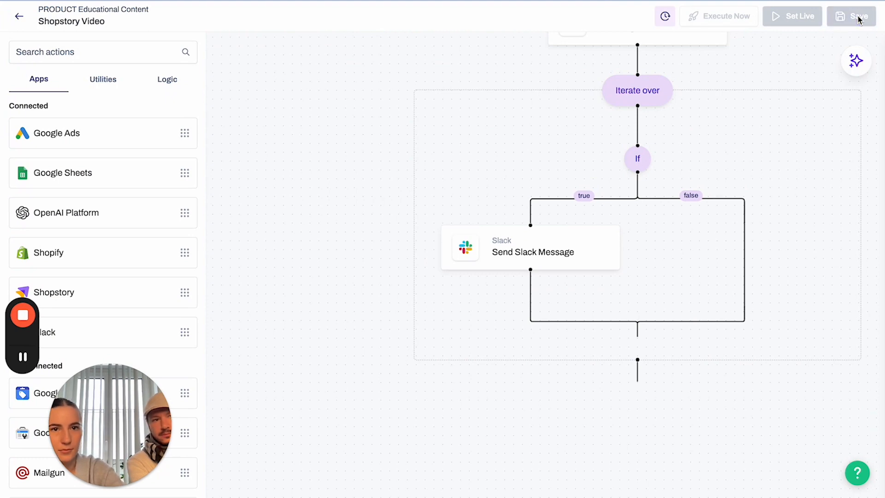
left_click_drag(652, 257, 510, 218)
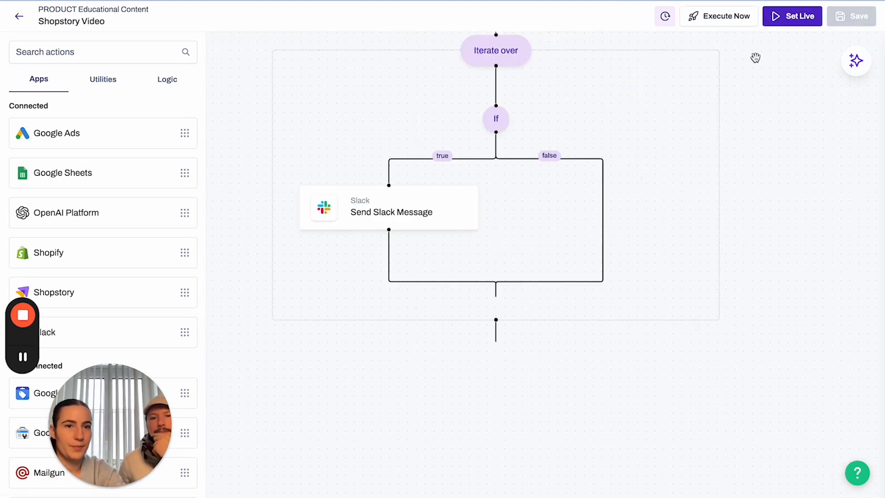
Recenter the flow and open the 'Condition if campaign is good' settings to check clicks and CPC.
left_click_drag(516, 230, 525, 336)
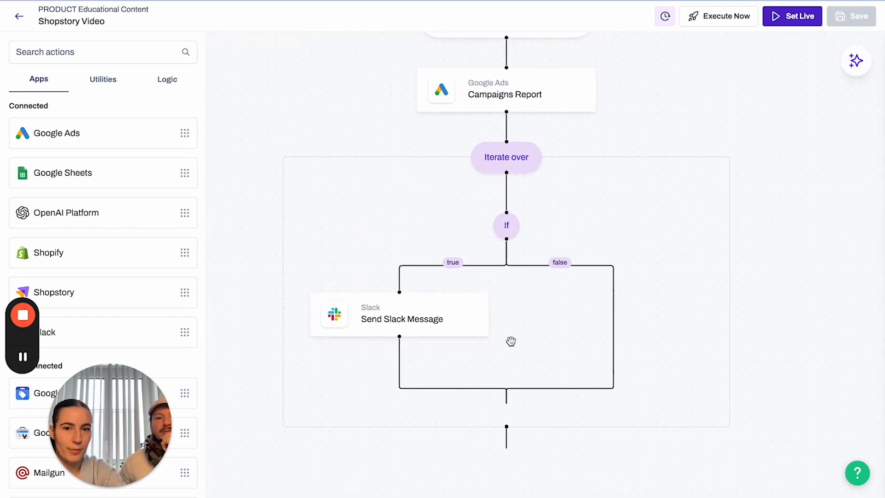
scroll(477, 363, "down", 3)
scroll(478, 363, "up", 2)
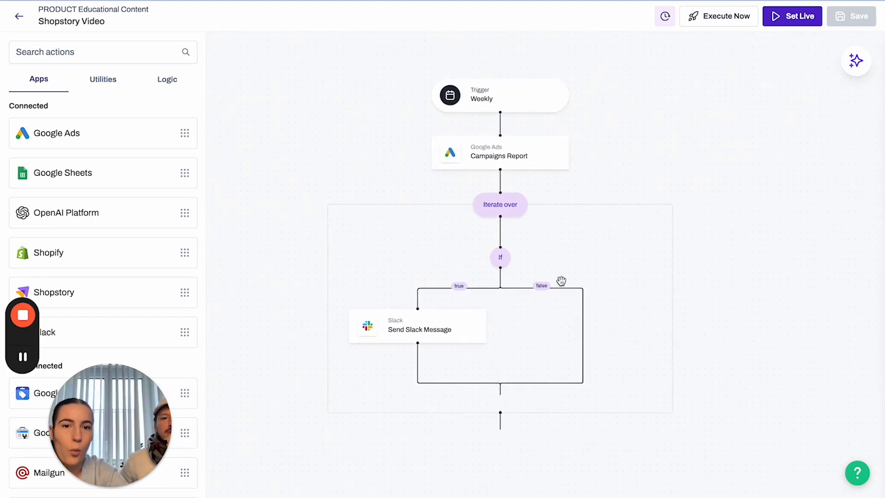
left_click_drag(594, 243, 594, 261)
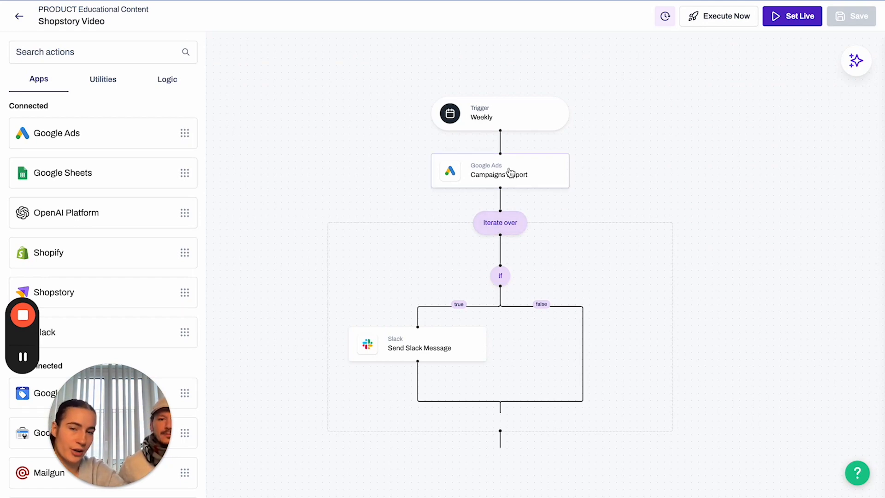
left_click(500, 277)
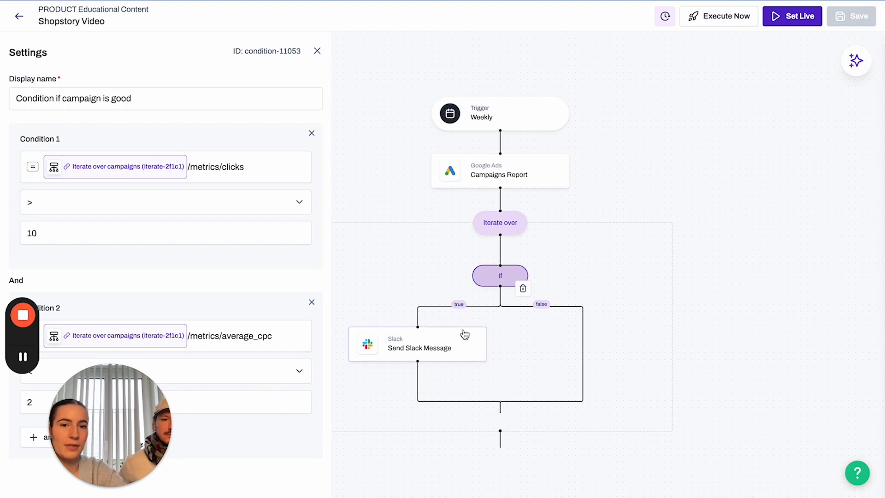
Inspect the Send Slack Message step's channel and campaign-praise message, then close its settings.
left_click(450, 351)
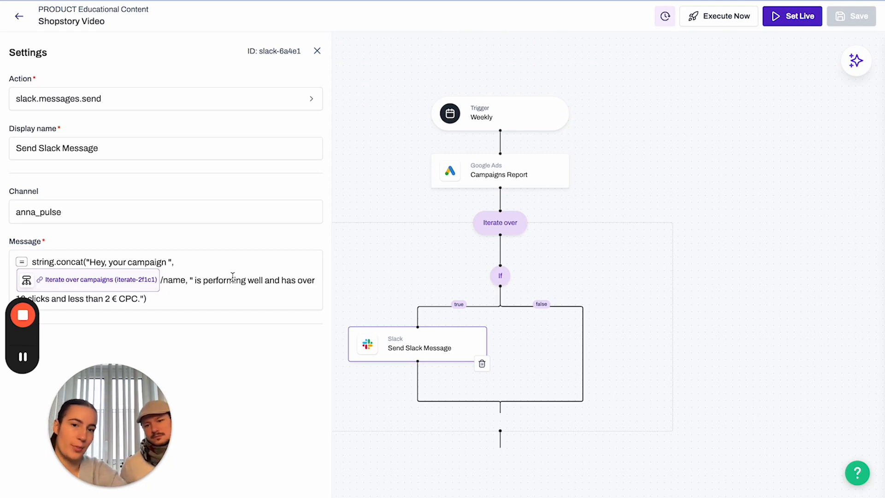
left_click(317, 50)
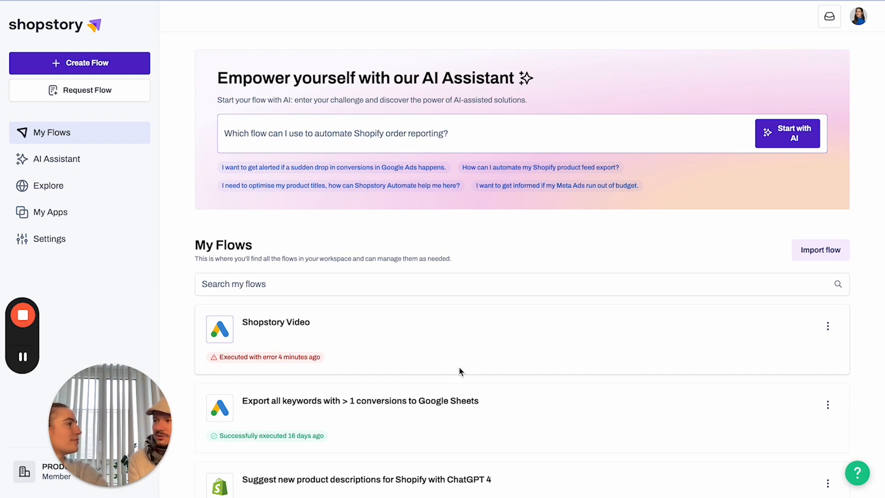
Open Explore and filter the flow library to SEA flows, briefly including SEO.
left_click(79, 197)
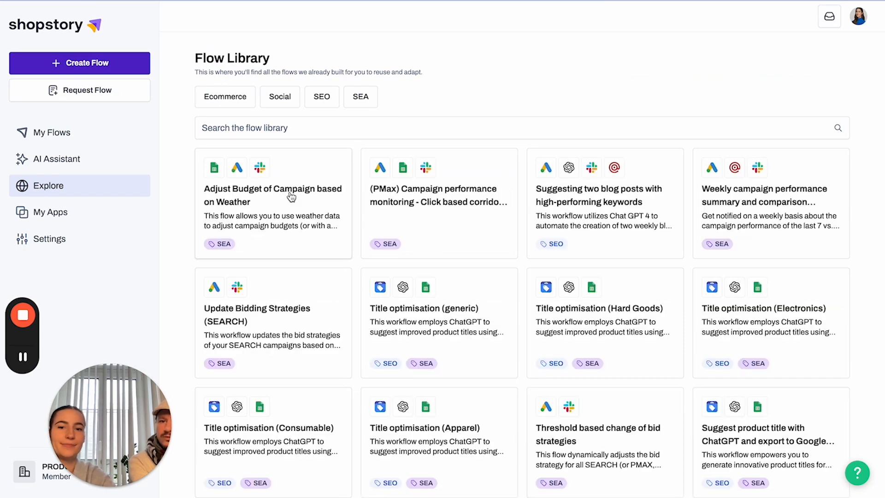
left_click(361, 101)
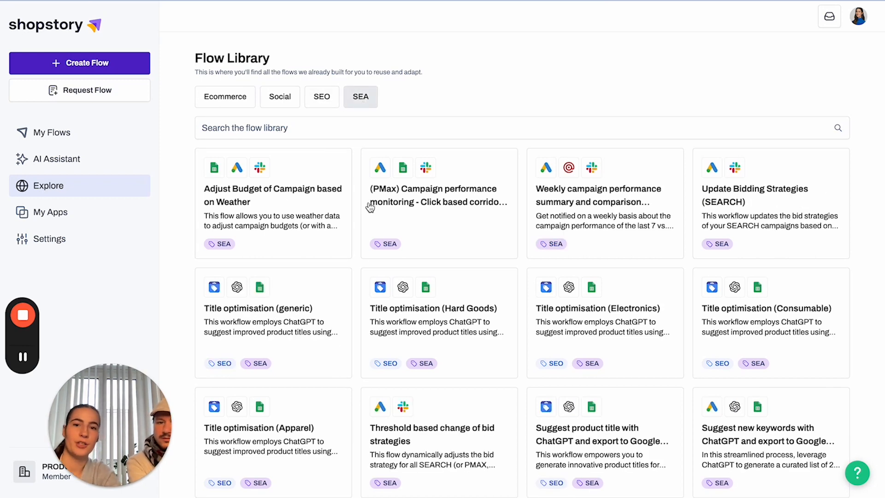
scroll(639, 481, "down", 12)
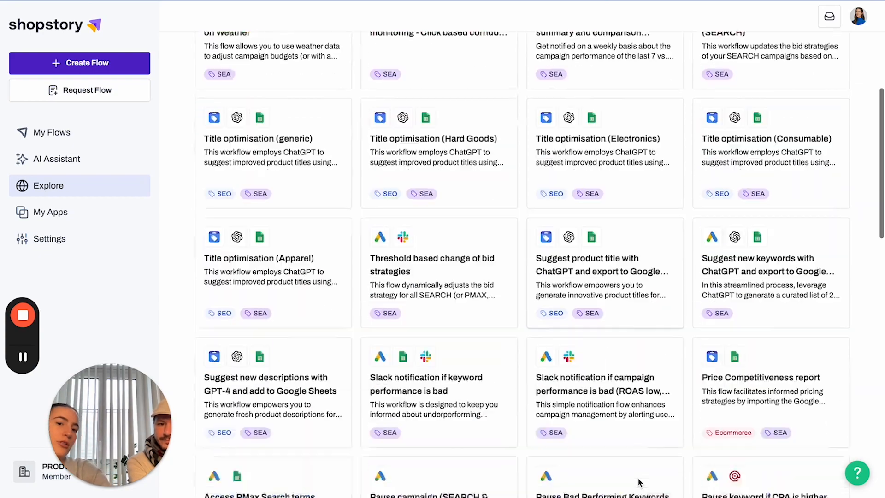
scroll(639, 481, "up", 1)
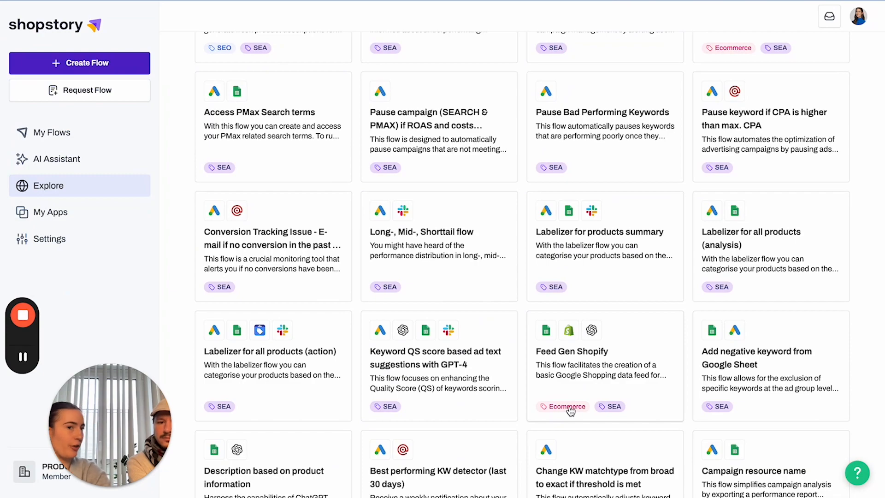
scroll(487, 170, "up", 12)
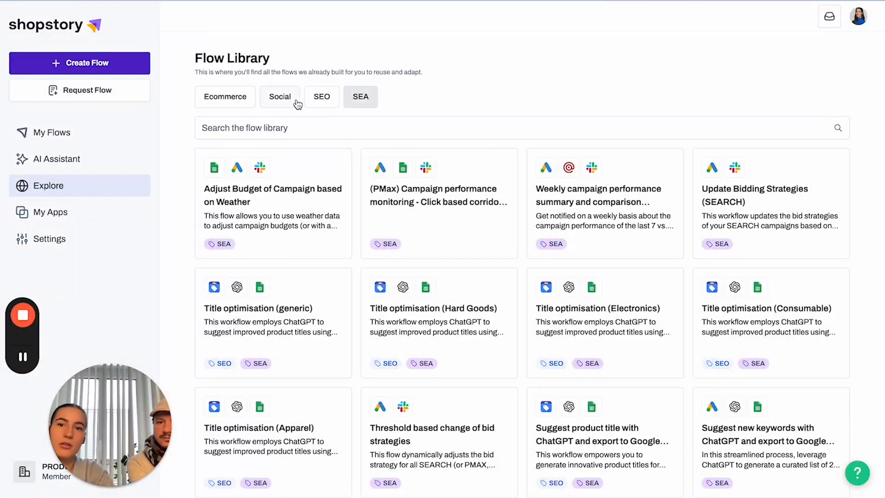
left_click(322, 104)
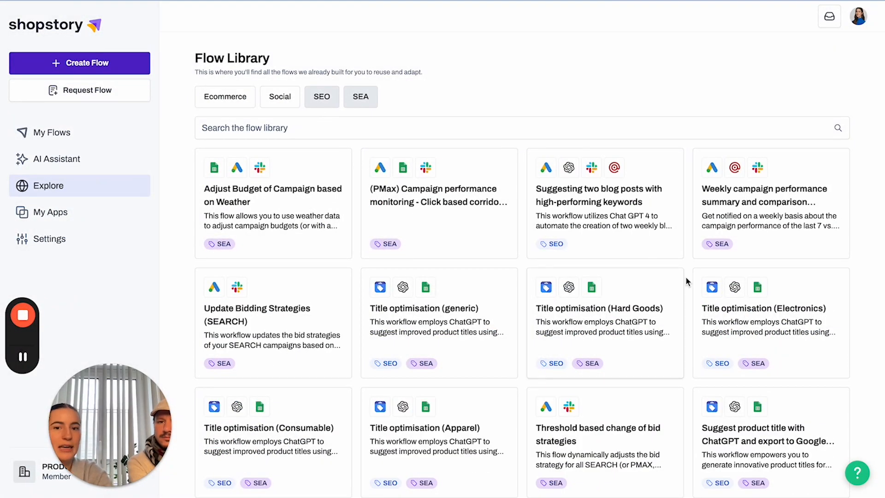
scroll(687, 280, "down", 3)
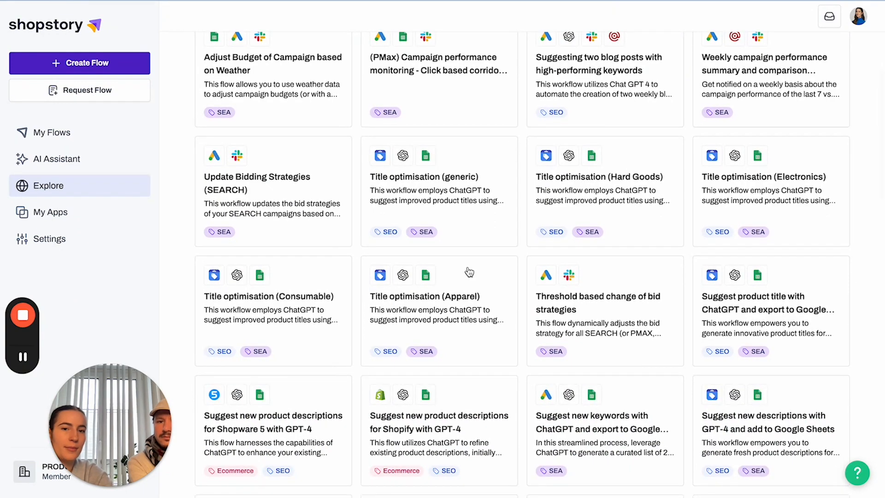
scroll(465, 272, "up", 3)
left_click(308, 102)
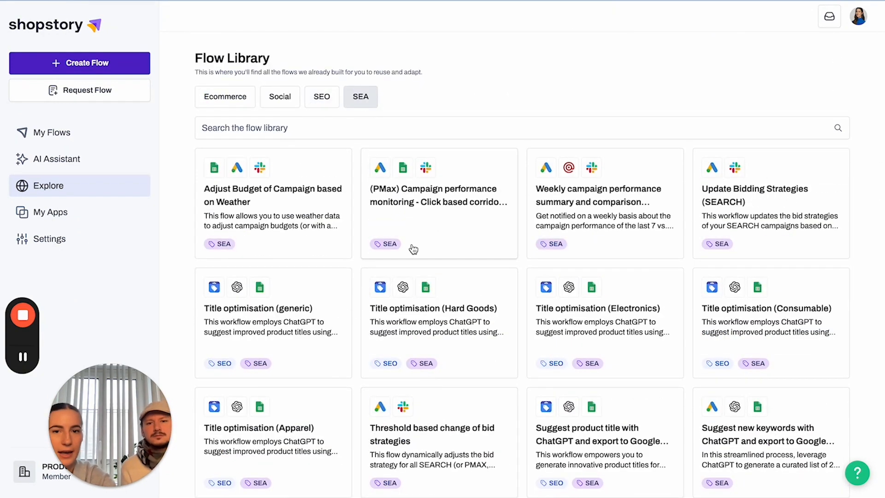
Scroll the SEA flows and open the Best performing KW report to sheet details.
scroll(413, 247, "down", 1)
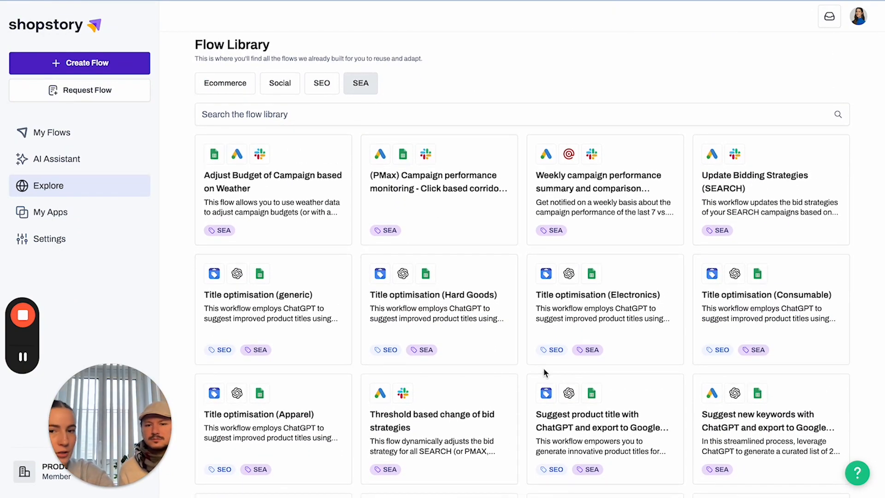
scroll(543, 367, "down", 10)
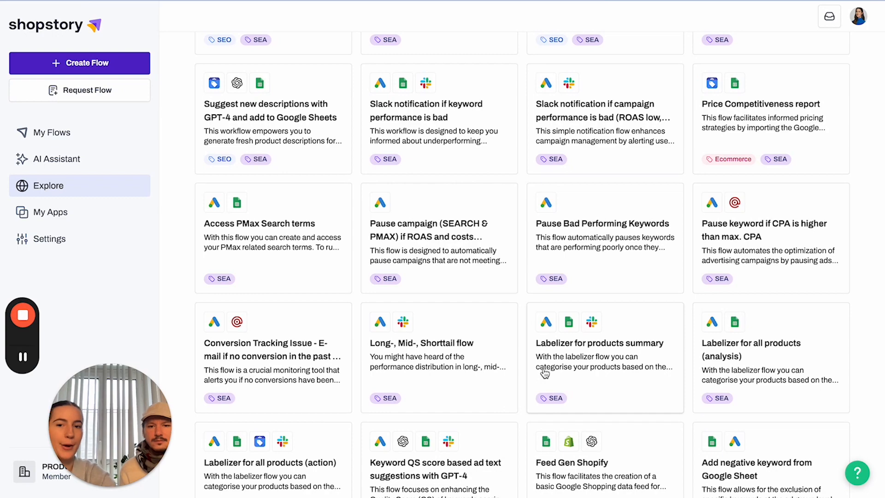
scroll(546, 383, "down", 5)
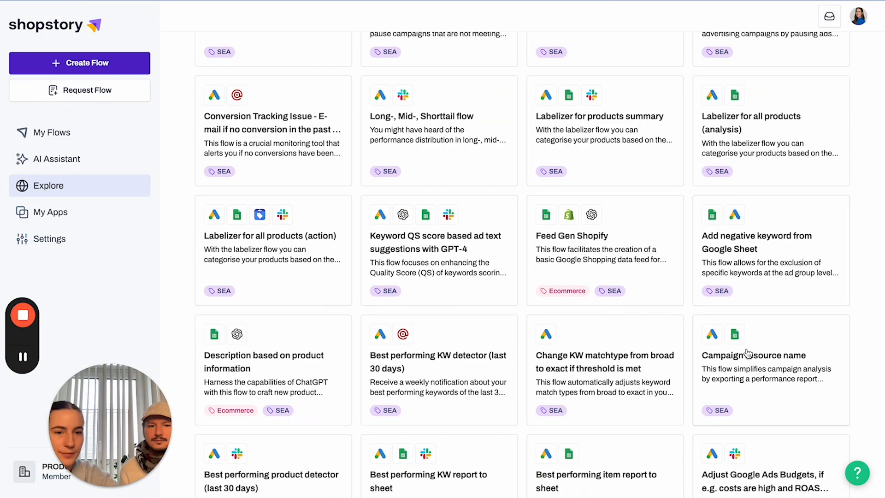
scroll(613, 330, "down", 5)
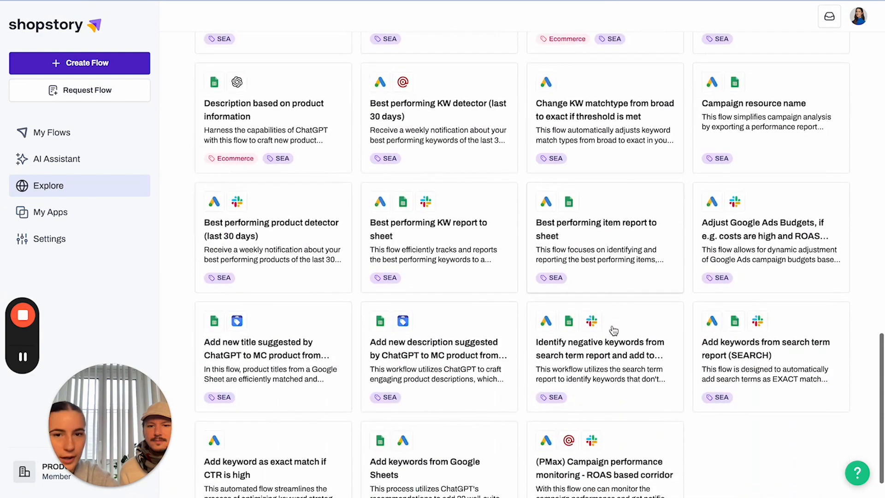
left_click(440, 242)
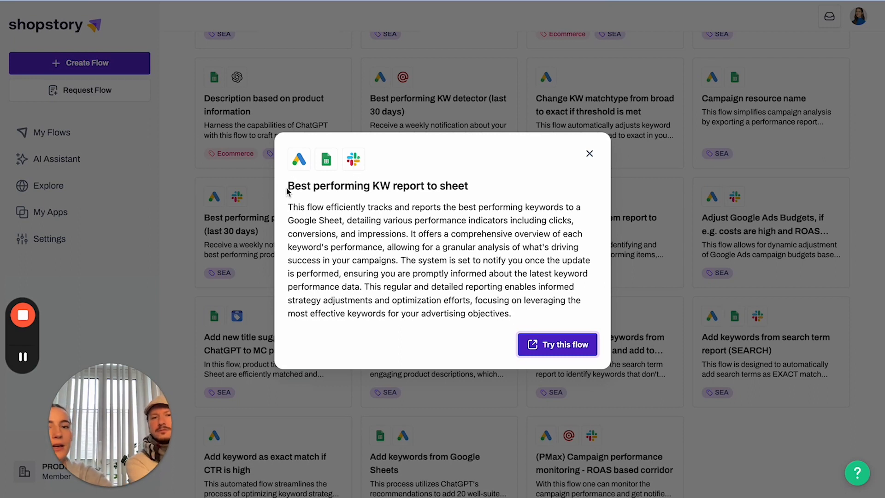
Copy the Best performing KW report to sheet template into the workspace with Try this flow.
left_click_drag(286, 191, 469, 194)
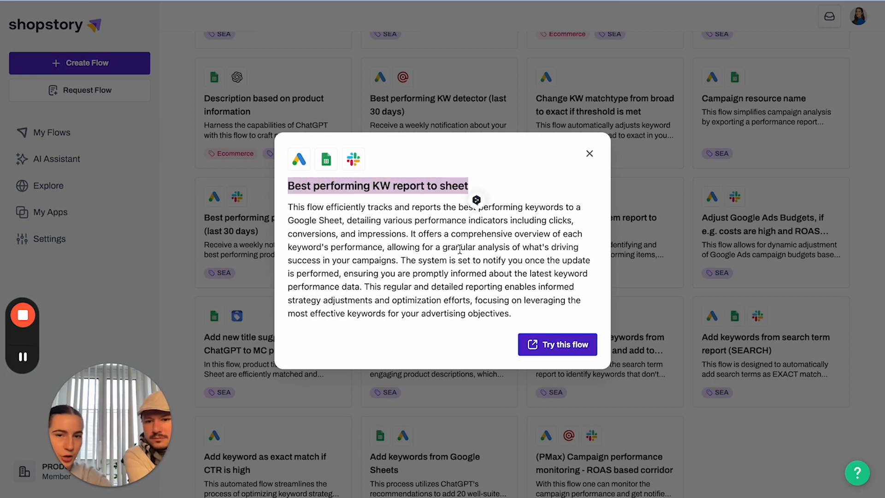
left_click(420, 272)
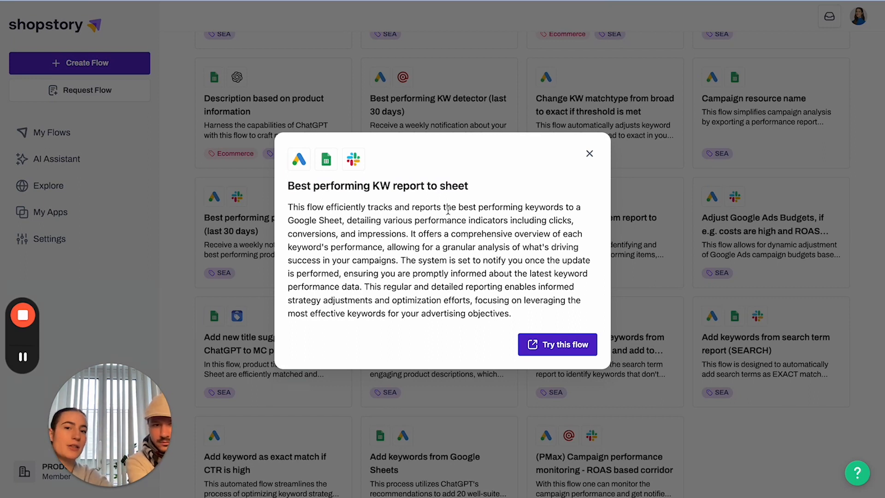
left_click(563, 343)
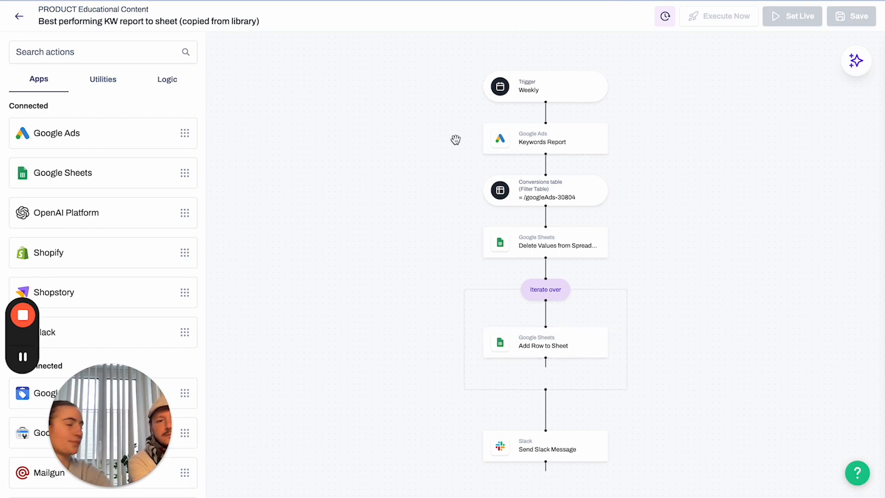
Bring the copied flow into view and open its Weekly trigger's Edit trigger settings.
left_click_drag(413, 220, 368, 241)
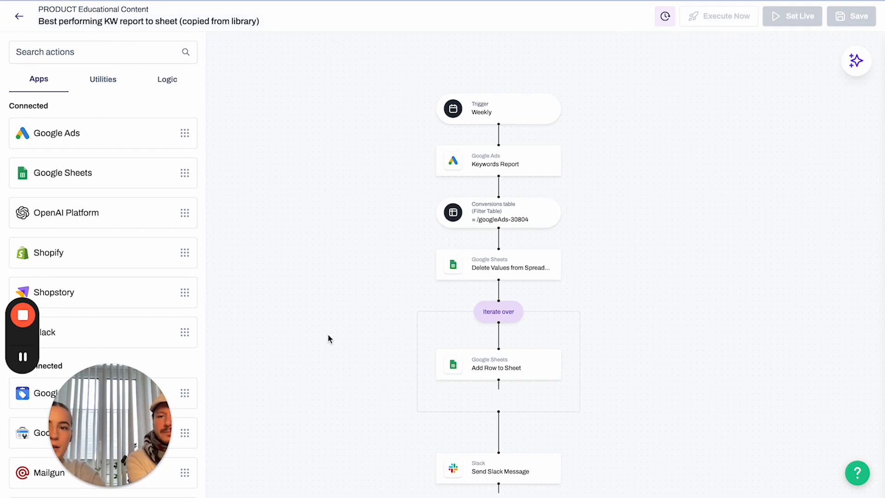
scroll(341, 274, "down", 2)
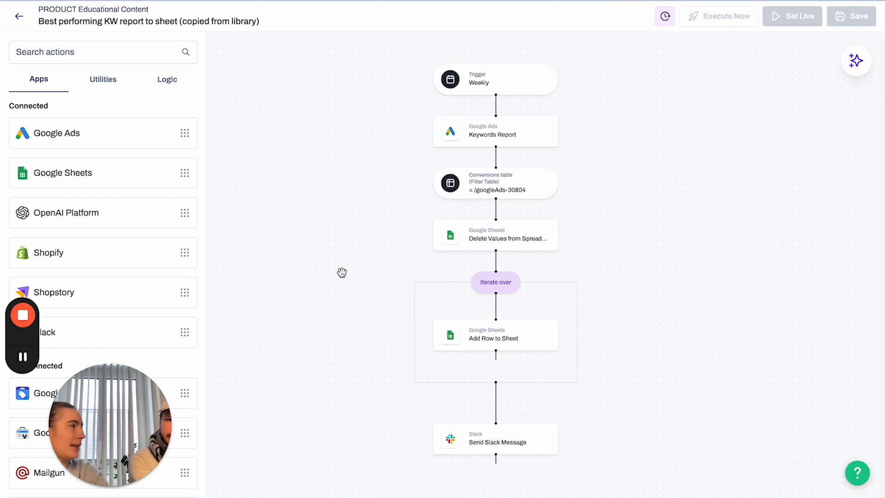
left_click(499, 92)
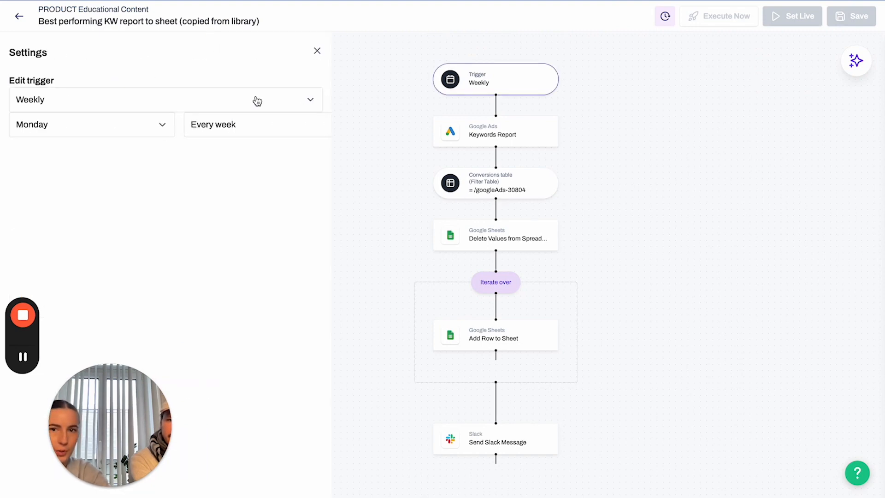
Change the copied flow's trigger schedule to run once per day.
left_click(291, 110)
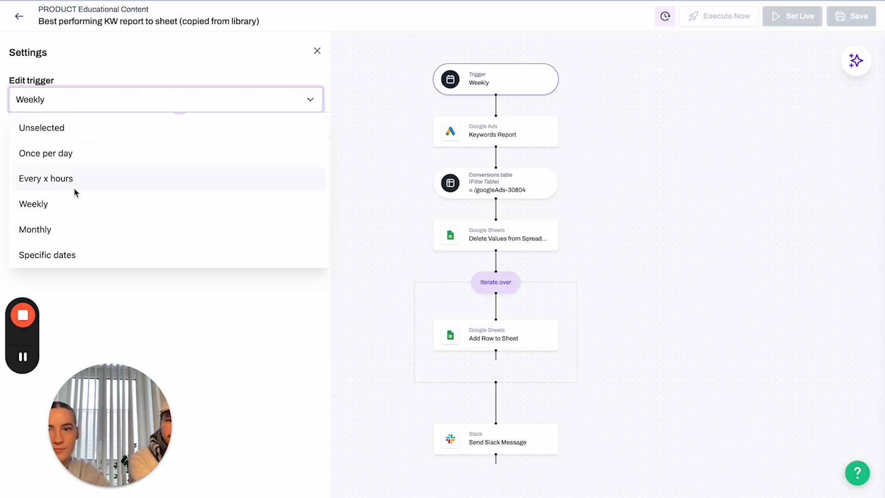
left_click(64, 156)
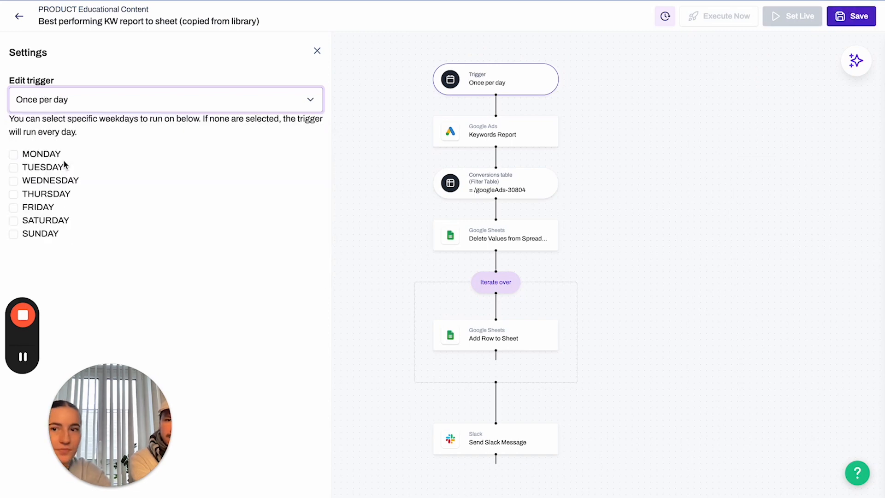
left_click(365, 126)
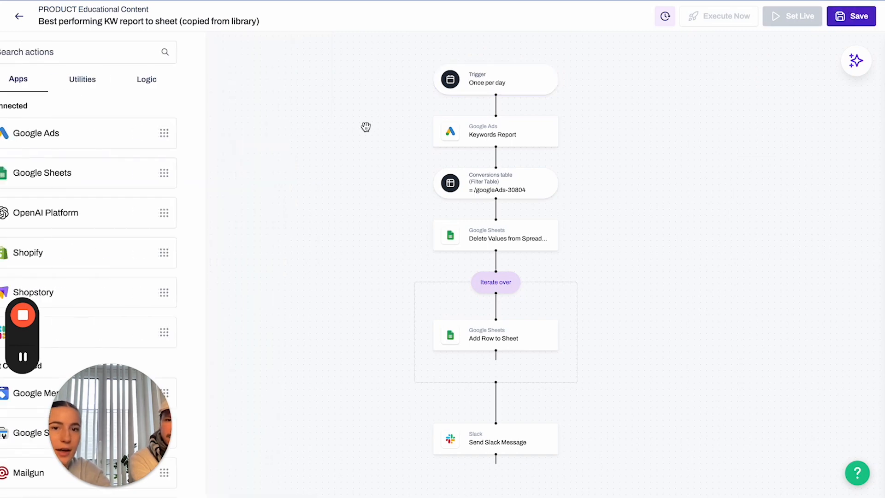
Set the Keywords Report date range to Last 7 days, then open the Conversions table step.
left_click(543, 134)
scroll(214, 367, "down", 2)
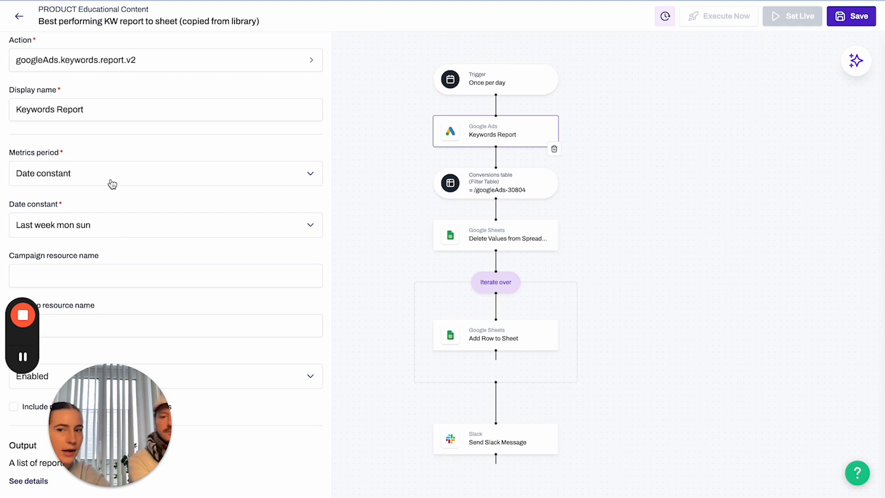
left_click(117, 234)
scroll(116, 272, "down", 2)
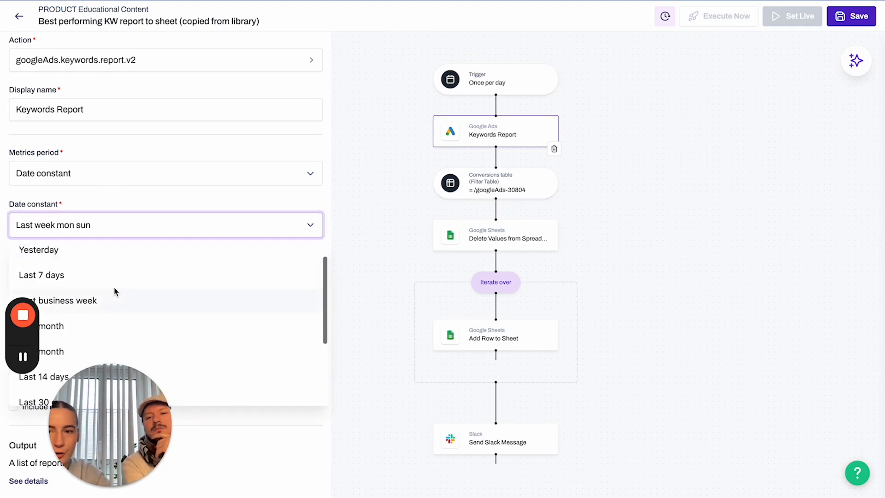
left_click(115, 279)
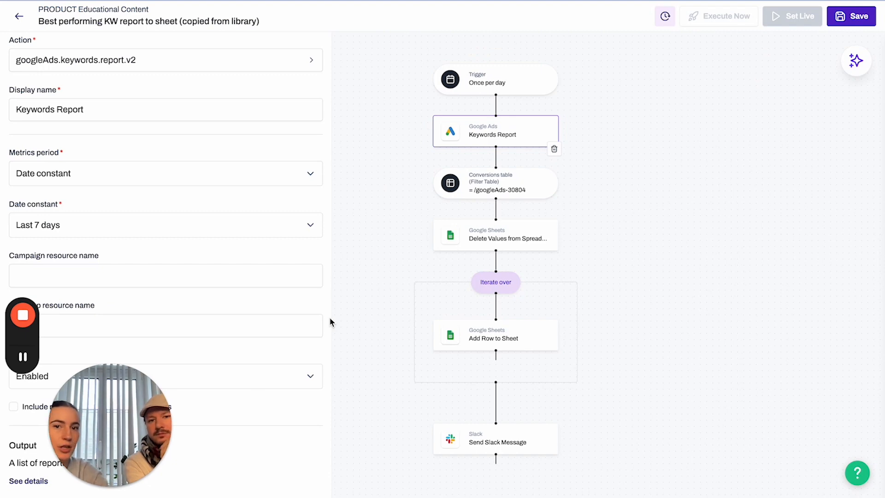
left_click(490, 193)
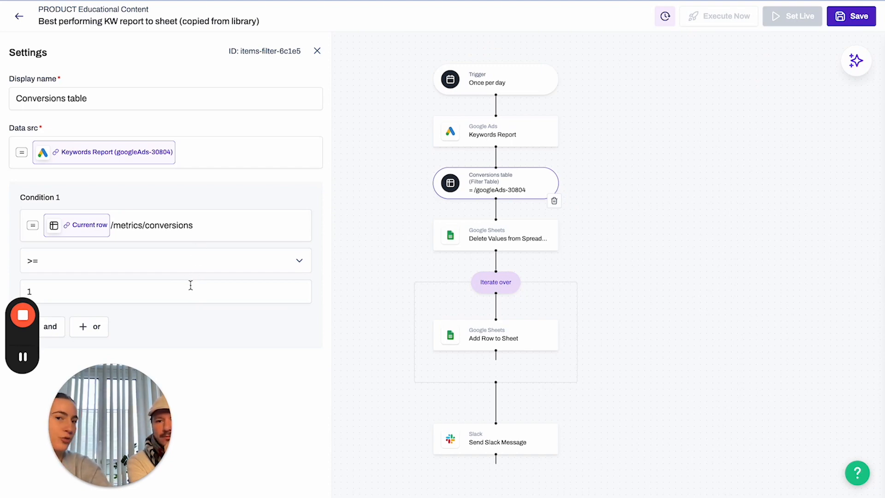
Delete the Delete Values from Spreadsheet step from the flow.
left_click(168, 292)
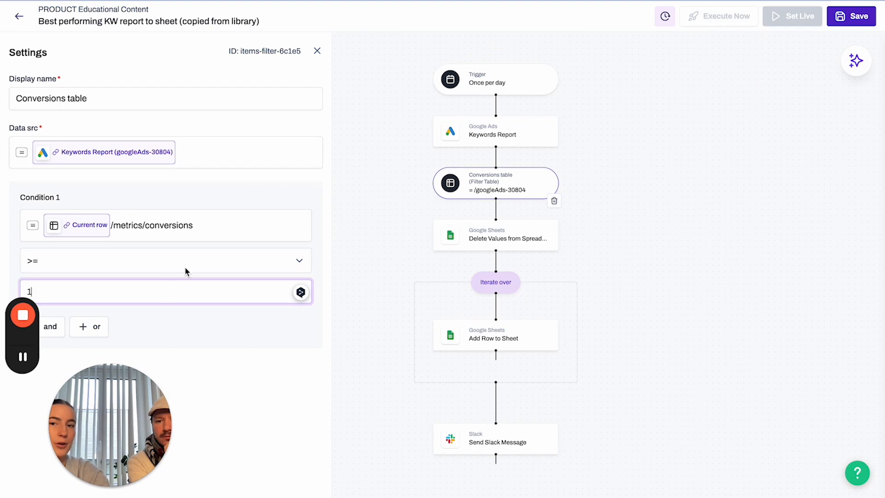
left_click(485, 239)
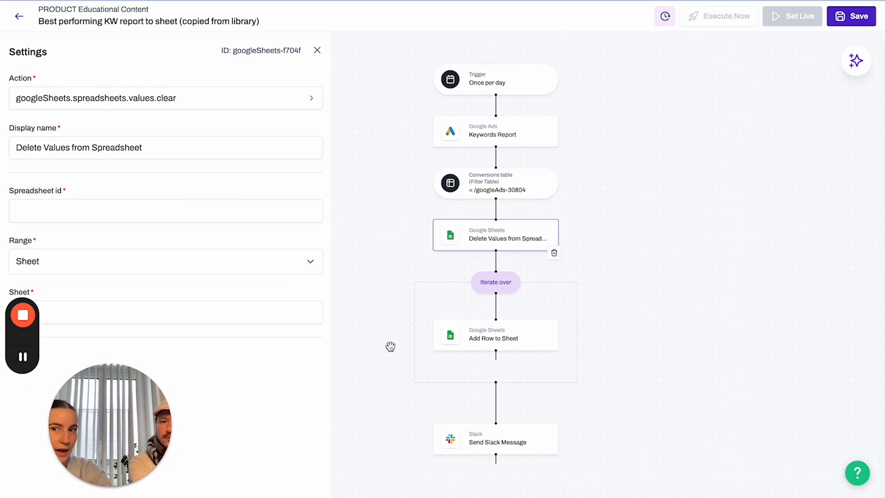
left_click(554, 253)
left_click(503, 304)
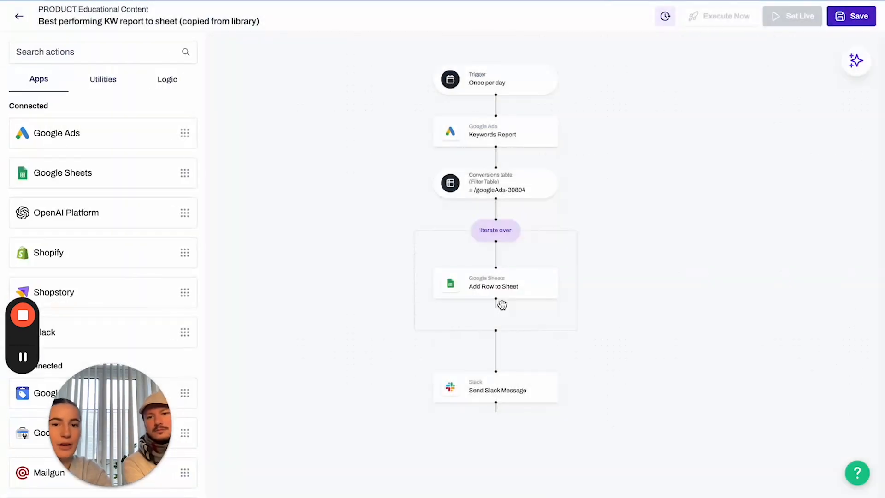
Paste the Shopstory Spreadsheet Edu sheet's ID from its URL into Add Row to Sheet's Spreadsheet id.
left_click(497, 240)
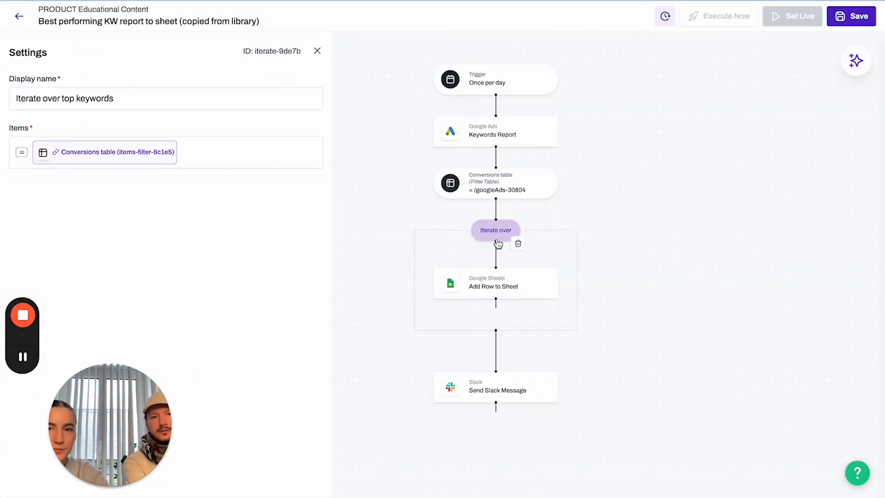
left_click(501, 288)
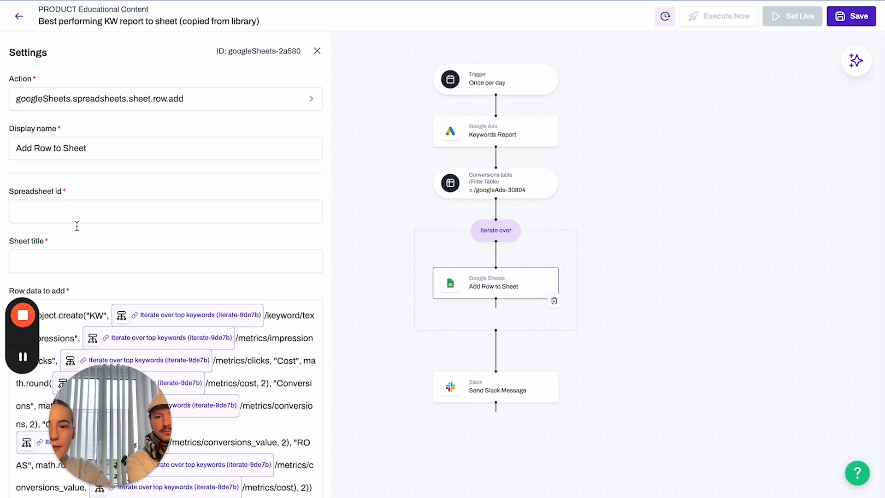
scroll(78, 233, "down", 1)
scroll(79, 235, "up", 1)
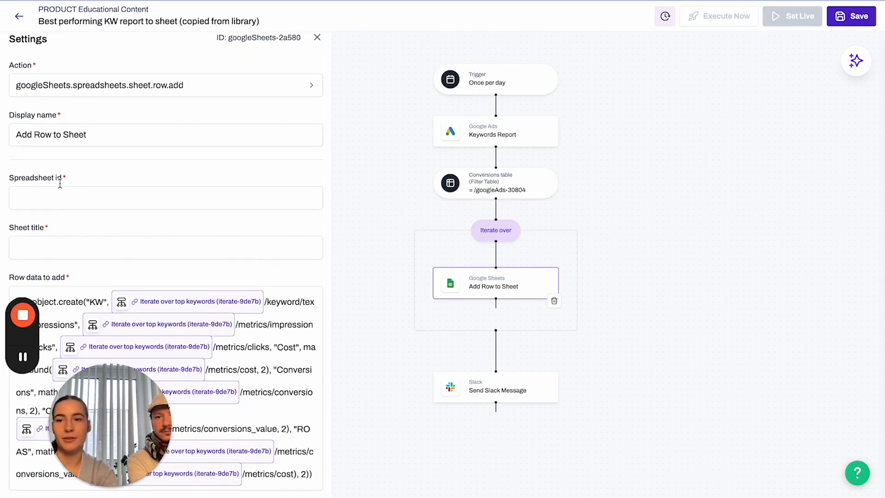
left_click(60, 199)
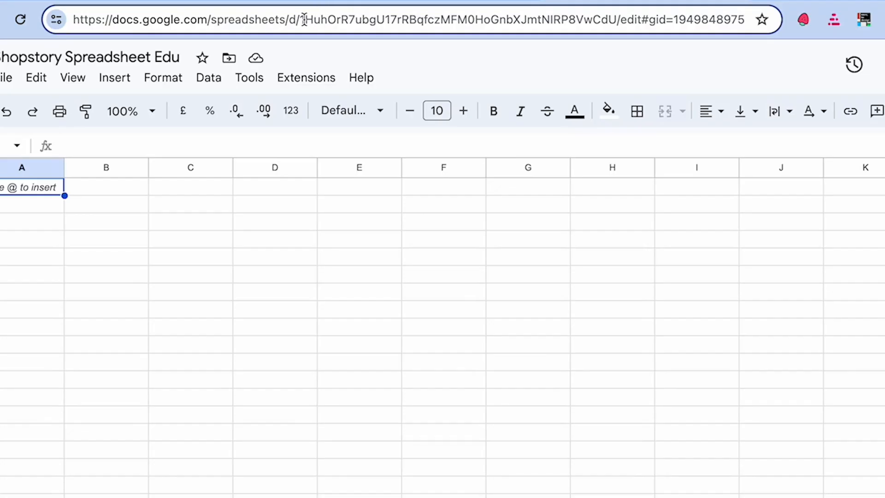
left_click_drag(301, 19, 615, 21)
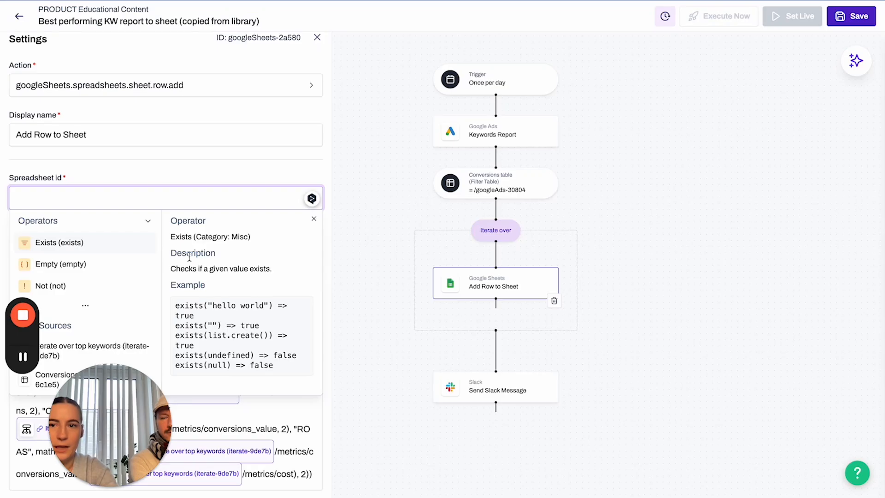
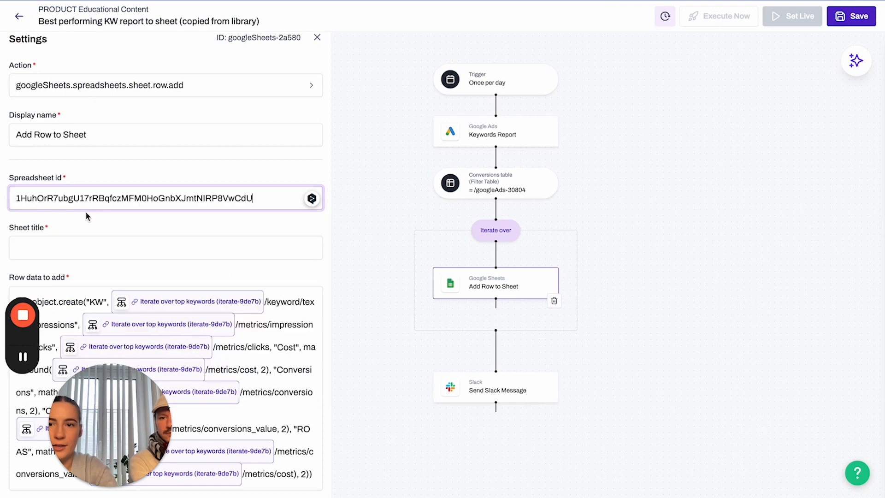
Set the Add Row to Sheet step's sheet title to Test1.
left_click(87, 248)
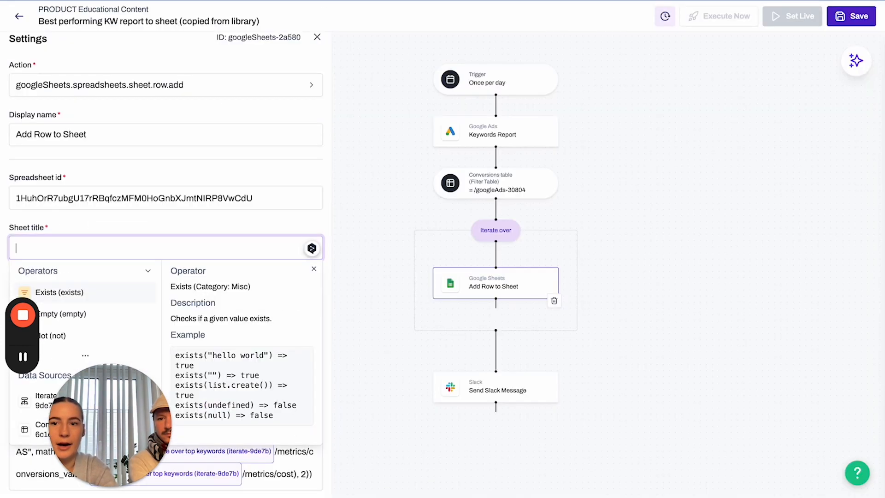
type("Test1")
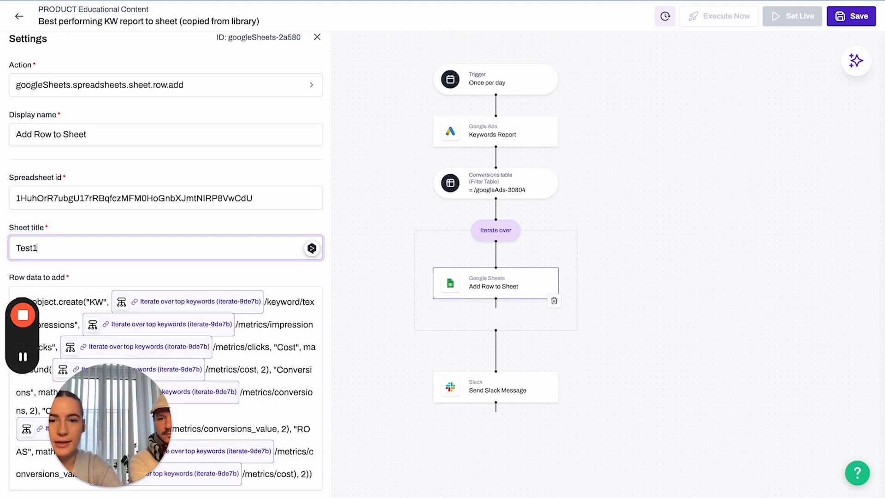
left_click(371, 333)
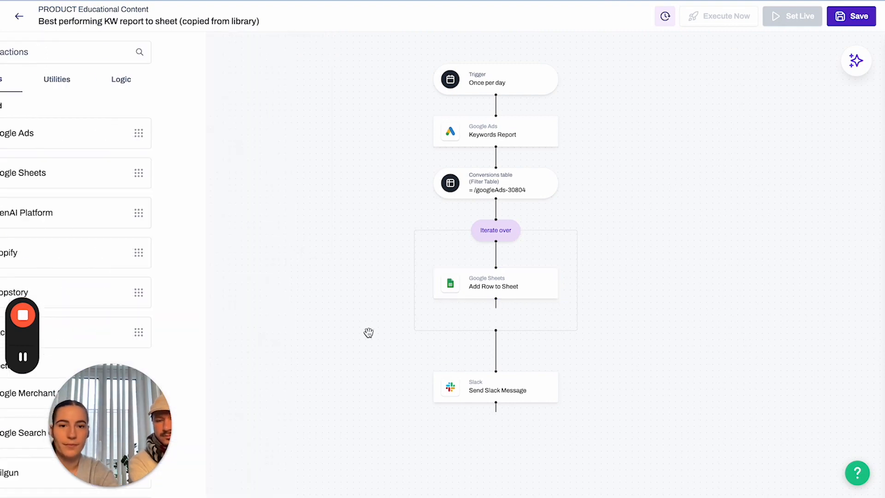
Enter the Slack channel name in the Send Slack Message step's Channel field.
left_click(486, 397)
left_click(91, 206)
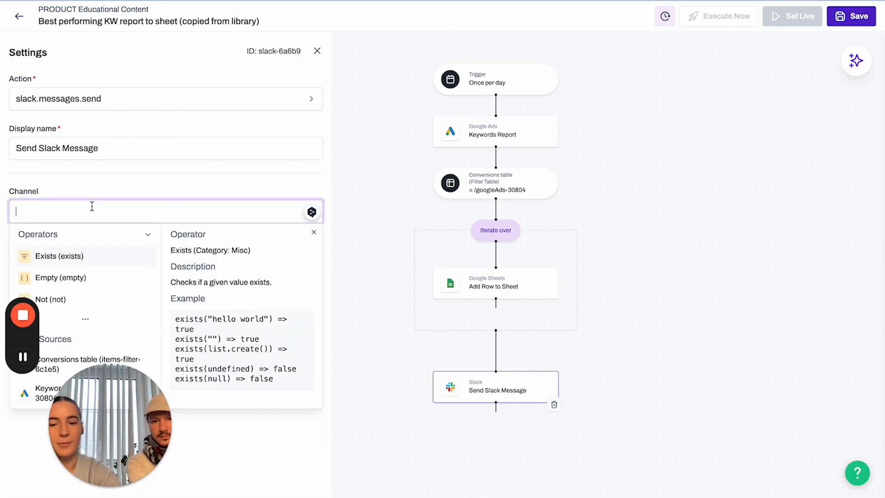
type("anna_pulse")
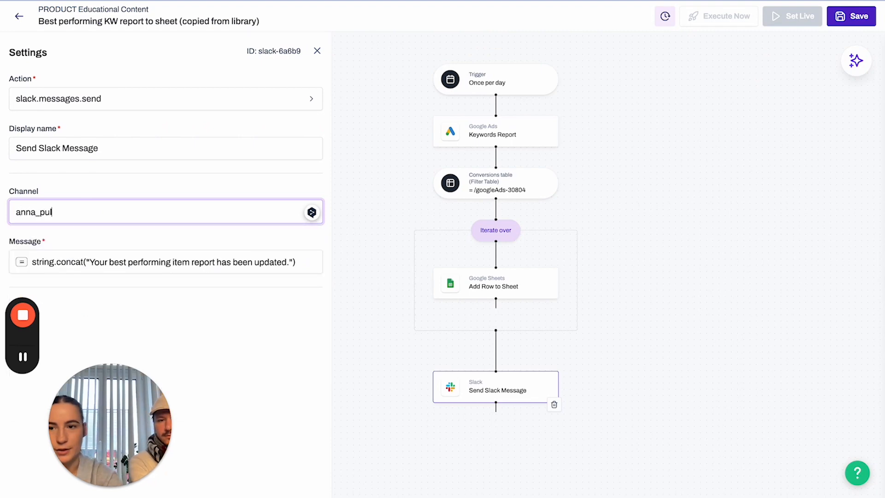
Close the Slack step's settings and save the copied Best performing KW report flow.
left_click(269, 338)
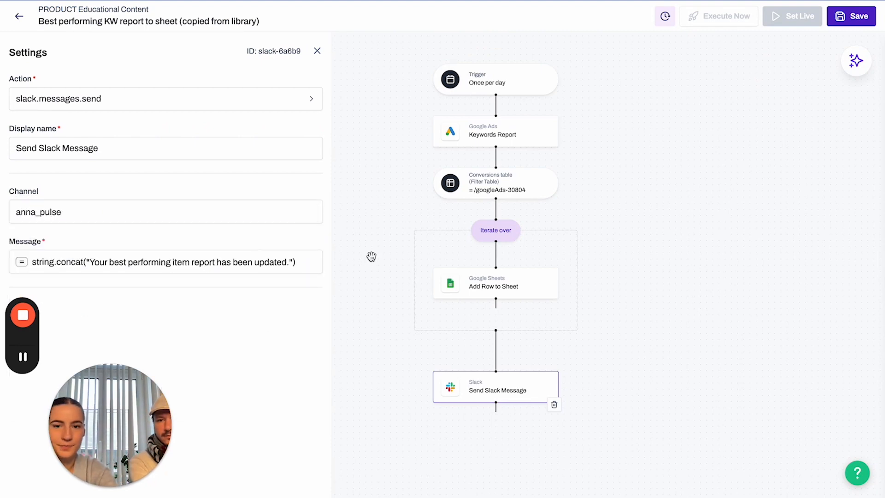
left_click(367, 255)
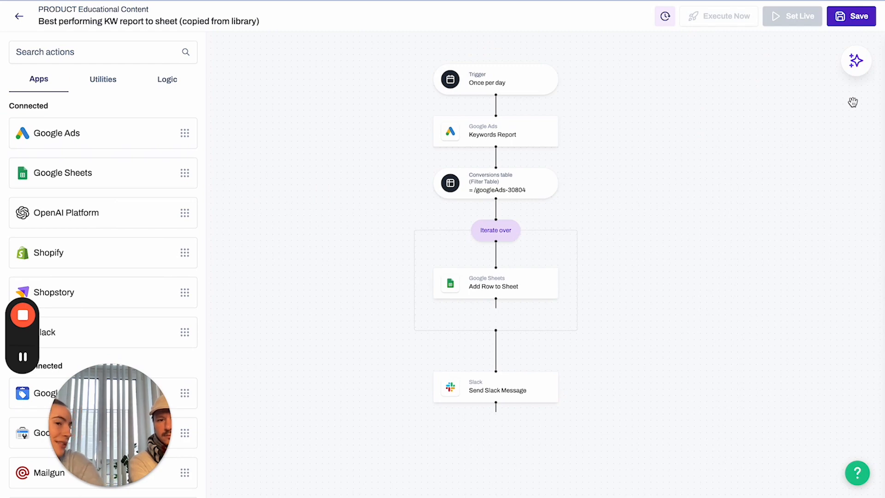
left_click(856, 22)
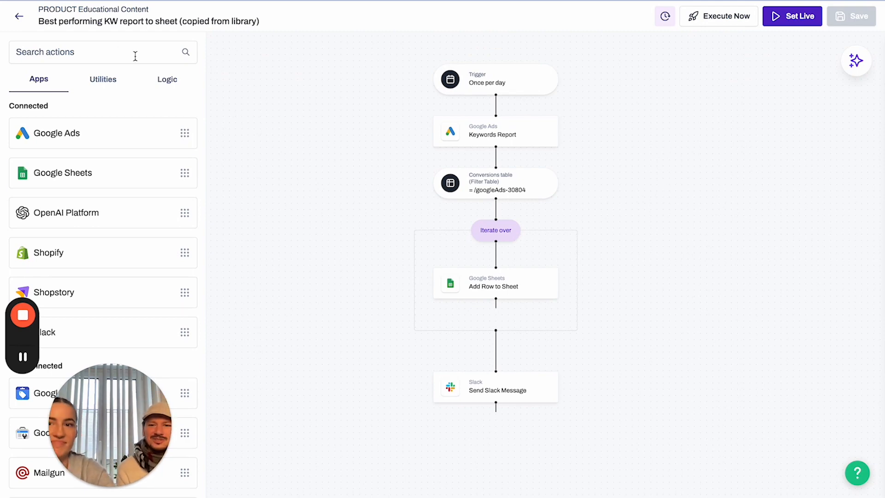
Go from the flow builder back to the My Flows overview and open AI Assistant.
left_click(20, 20)
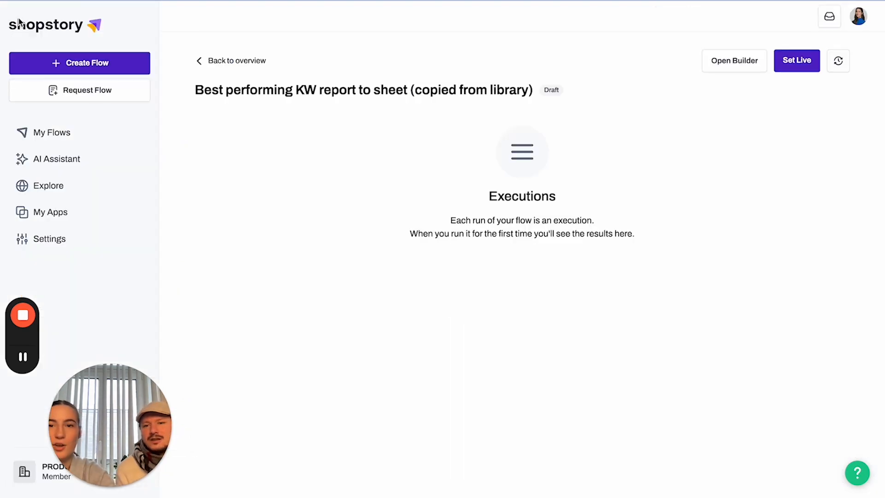
left_click(197, 63)
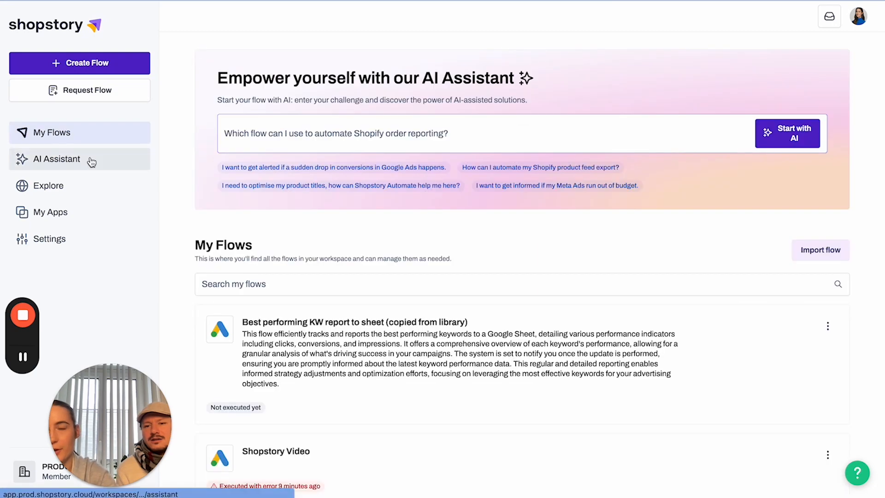
left_click(92, 164)
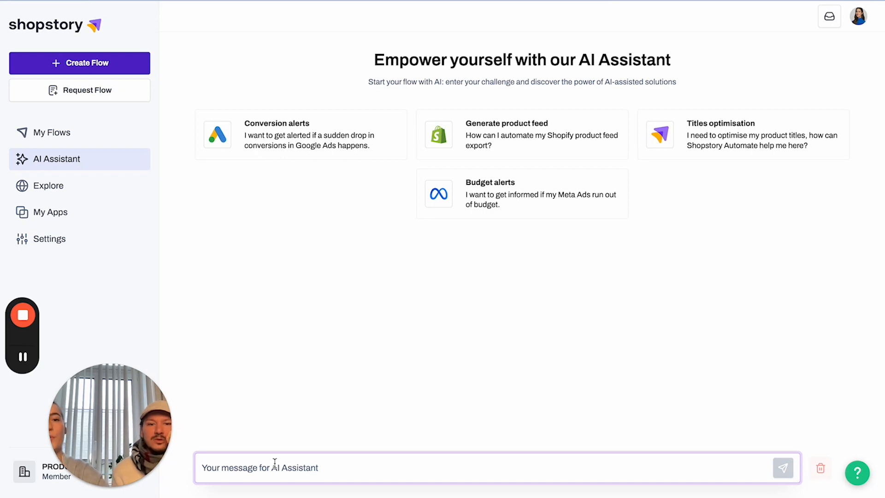
Ask the AI Assistant for a flow connecting reporting with Google Ads and Meta.
type("Hi, cn")
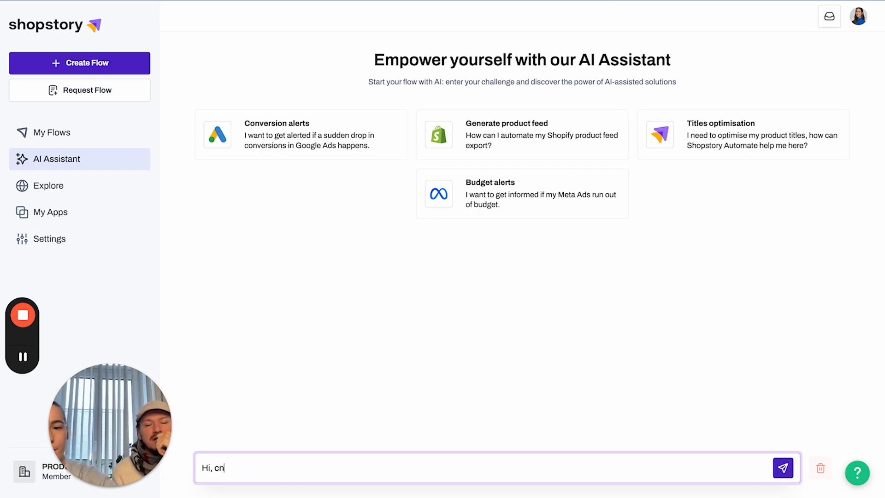
key("BackSpace")
type("an you")
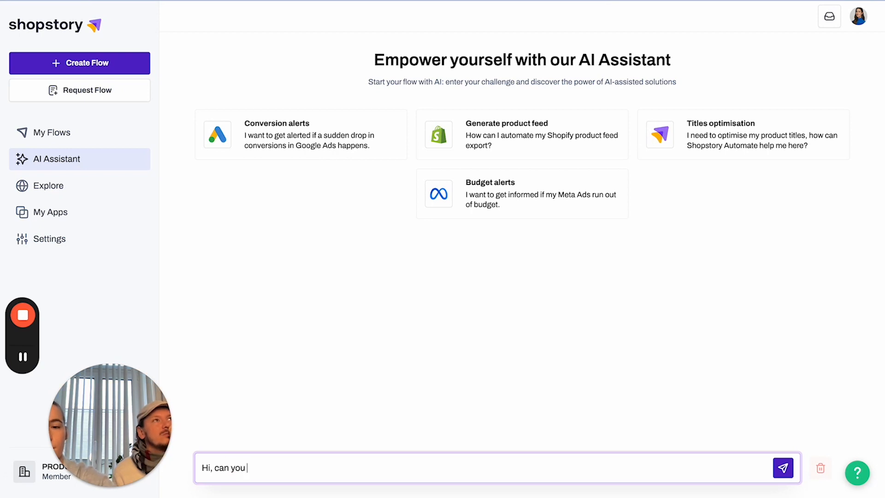
type(" give om")
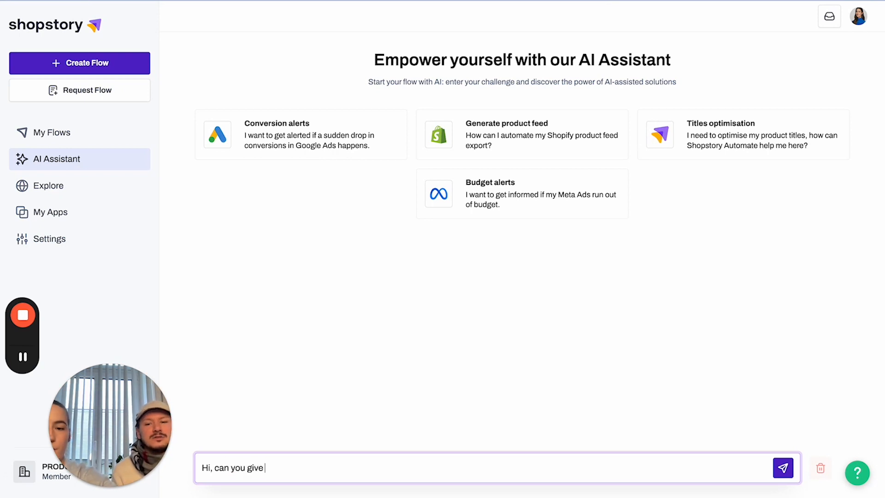
key("BackSpace")
key("BackSpace")
type("e")
key("BackSpace")
type("me a flow")
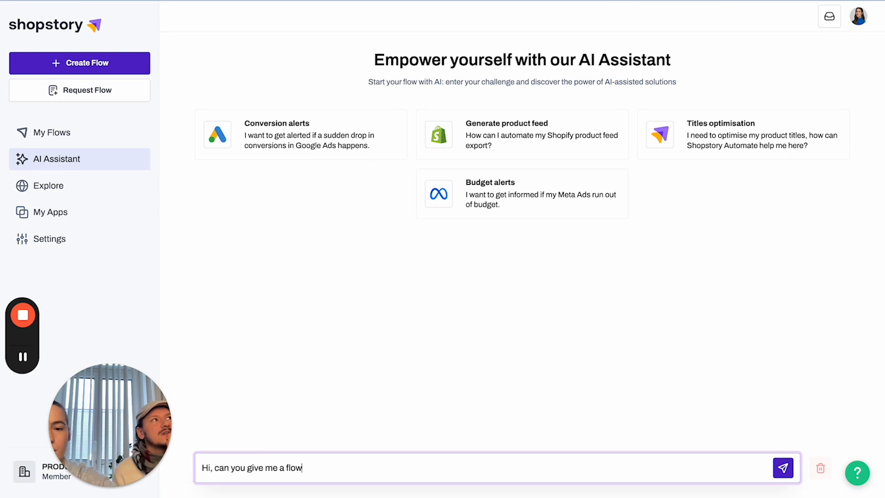
type(" that connec")
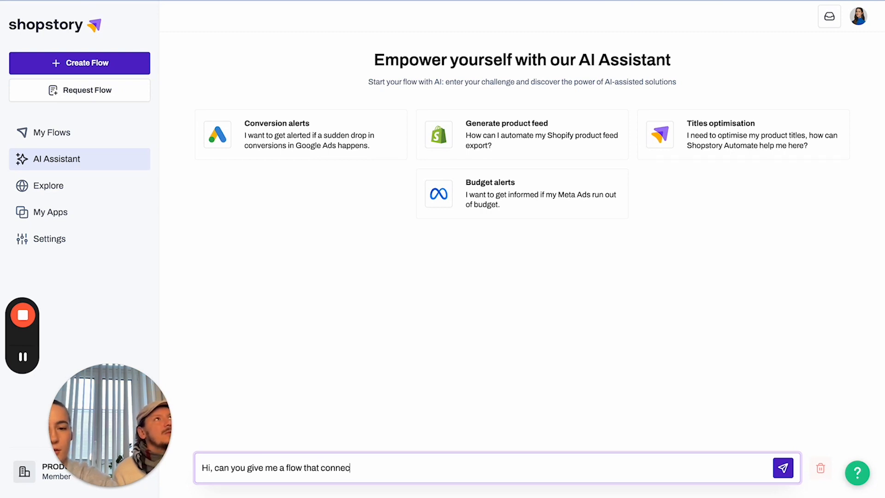
type("ts reporting")
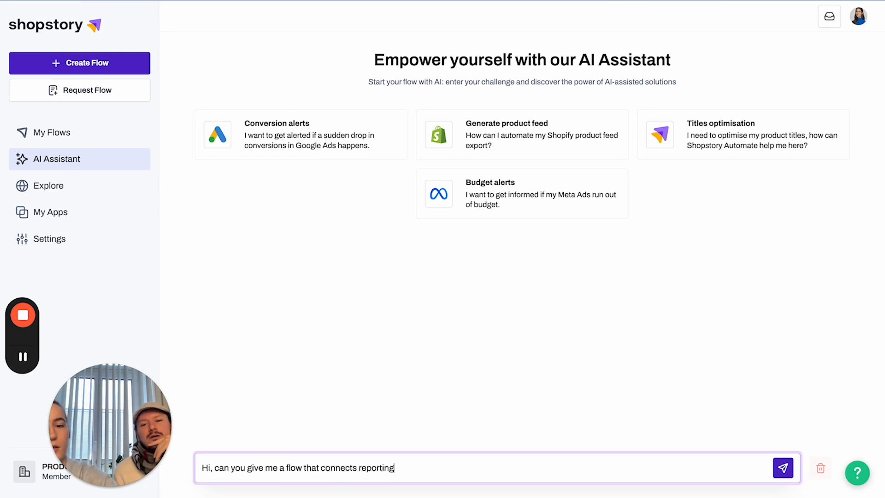
type(" with")
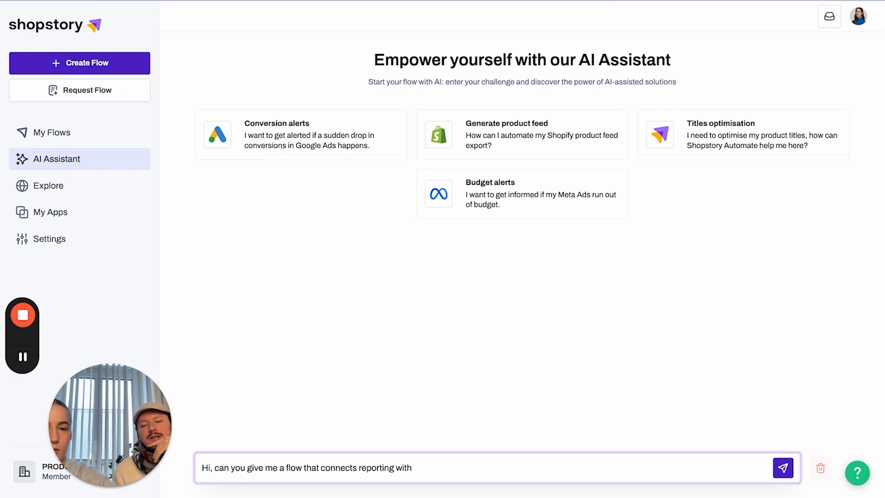
type(" Google Ad")
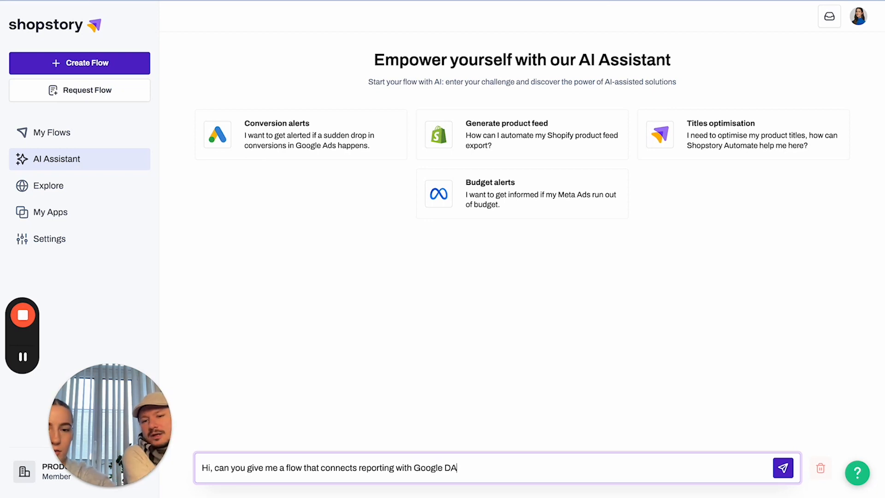
key("BackSpace")
key("BackSpace")
key("BackSpace")
type("Ads andnMet")
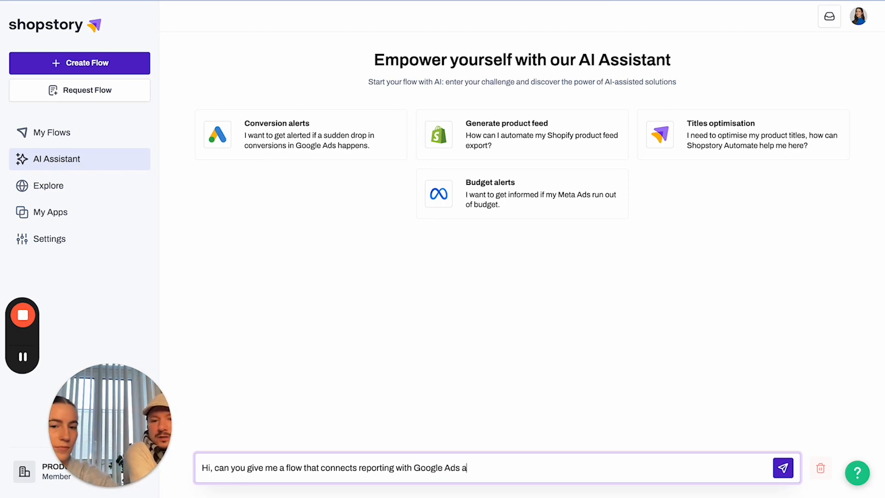
key("BackSpace")
key("BackSpace")
key("BackSpace")
key("BackSpace")
type("meta")
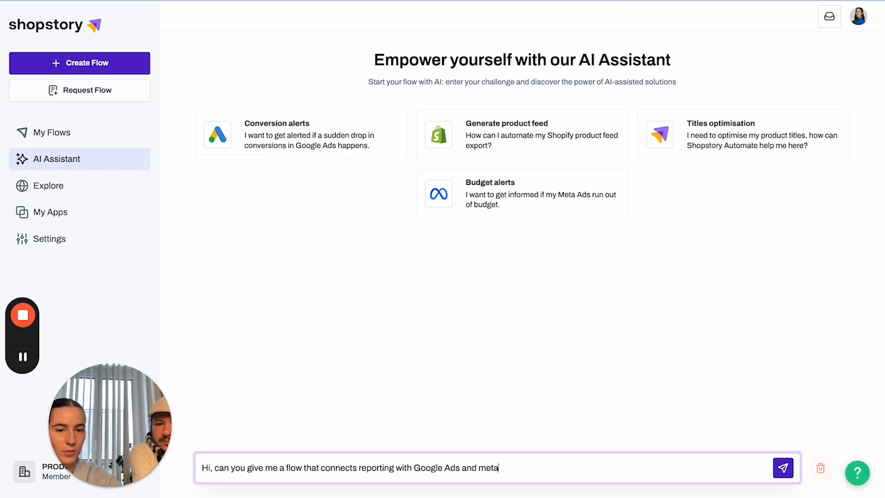
type("? I don't know ho")
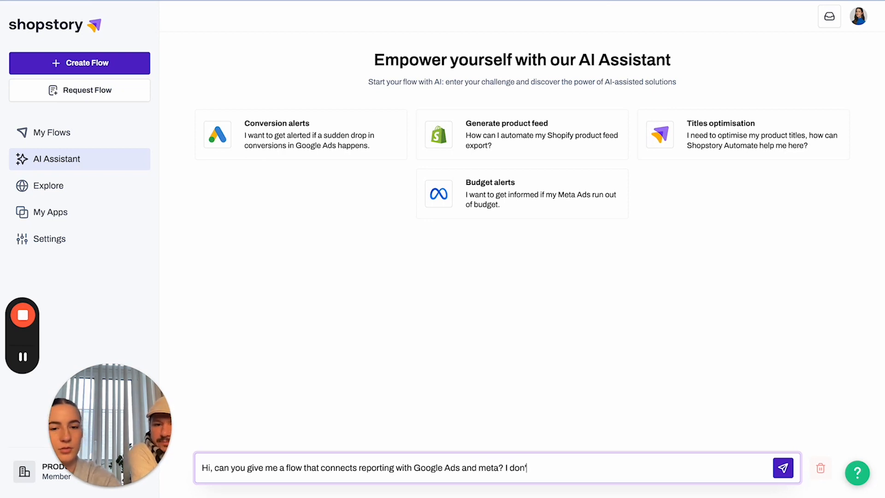
type("w to dio")
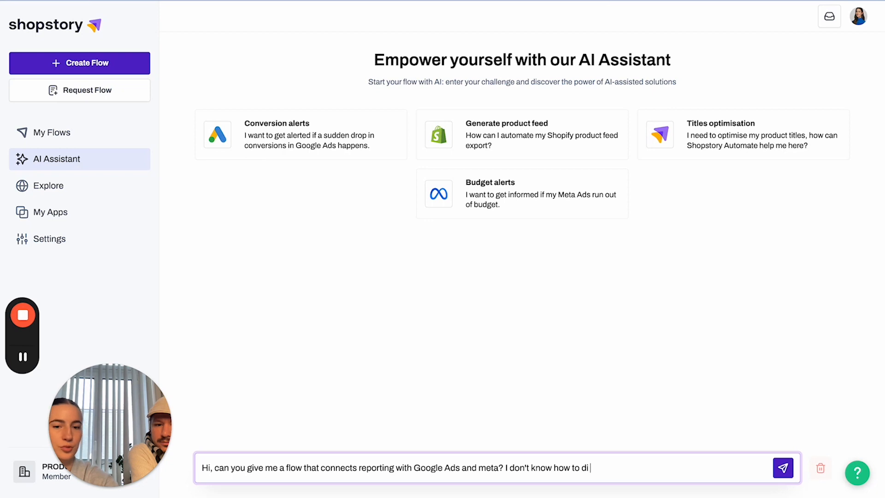
key("BackSpace")
key("BackSpace")
type("o it")
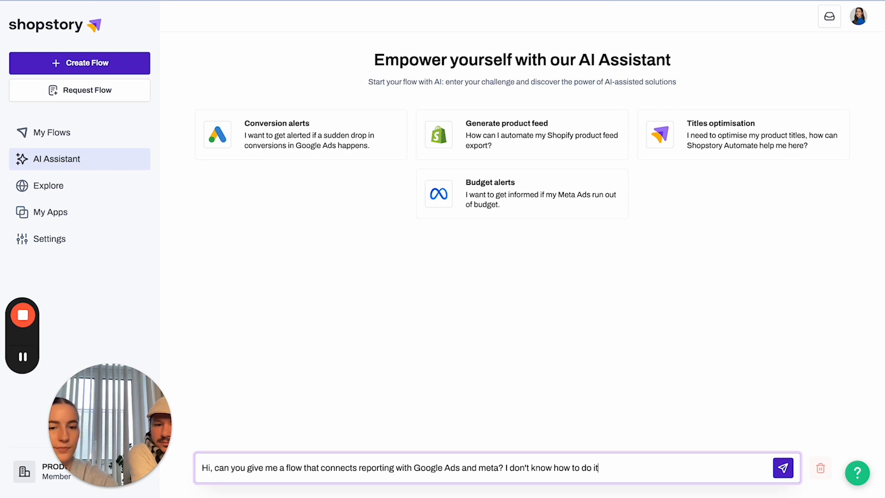
key("Return")
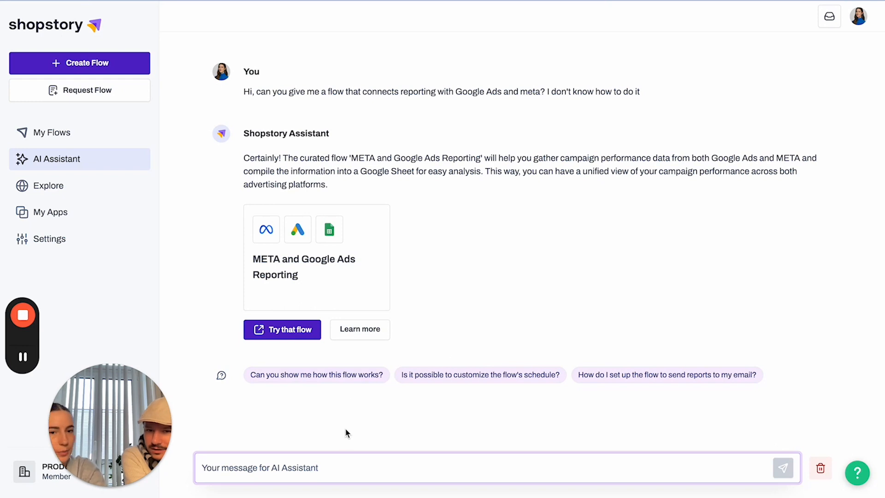
Use the suggestion chip to ask how the META and Google Ads Reporting flow works.
left_click(341, 375)
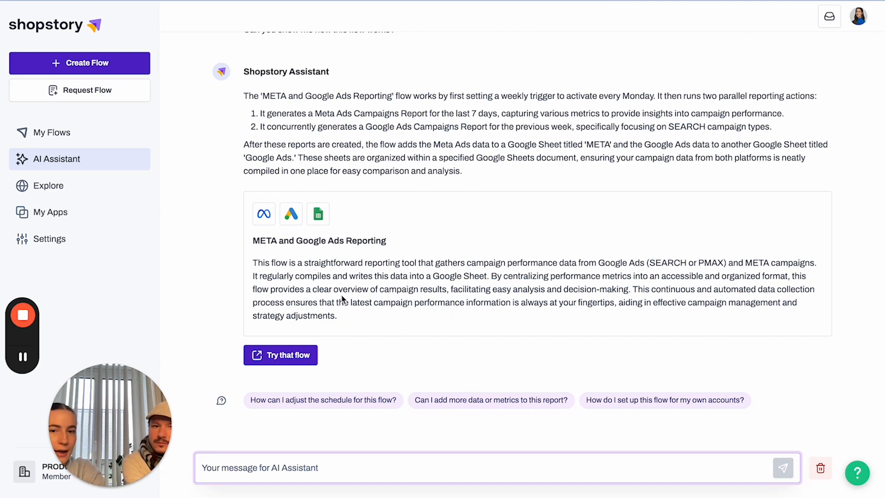
Ask how to adjust the flow's schedule, then open the suggested reporting flow as a copy.
left_click(354, 407)
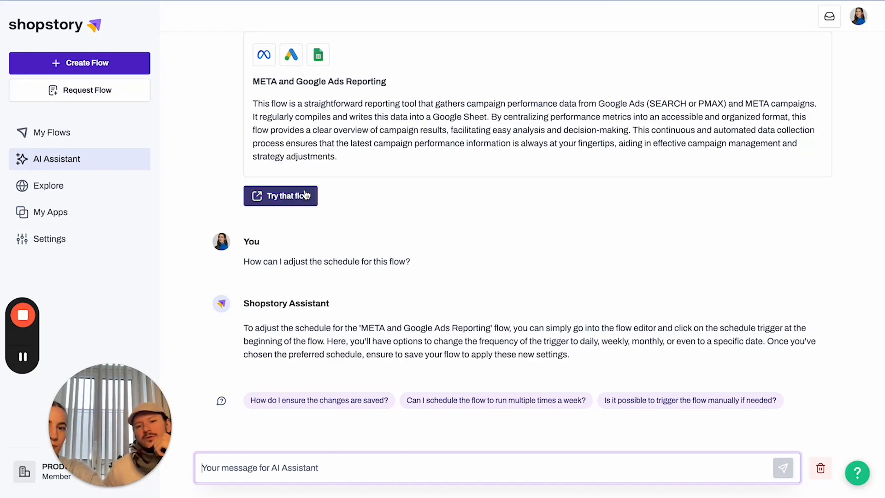
left_click(294, 203)
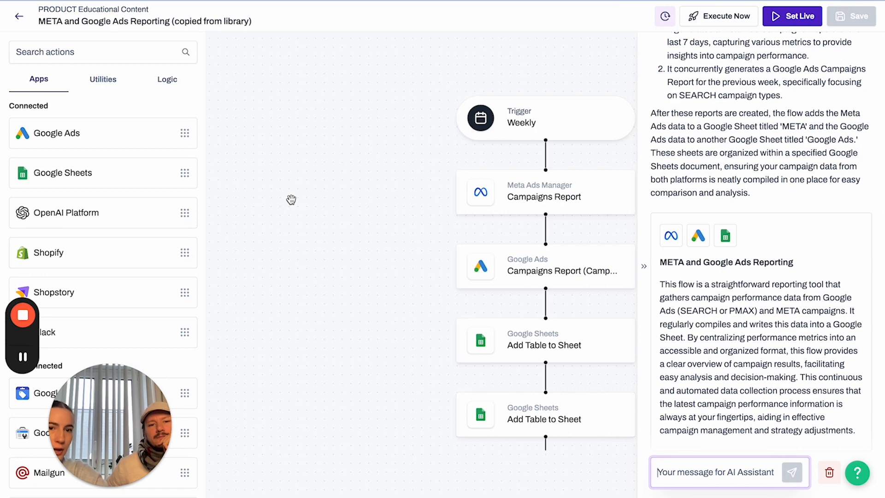
Pan and scroll to inspect the copied flow's Weekly trigger and two Add Table to Sheet steps.
left_click_drag(333, 222, 265, 205)
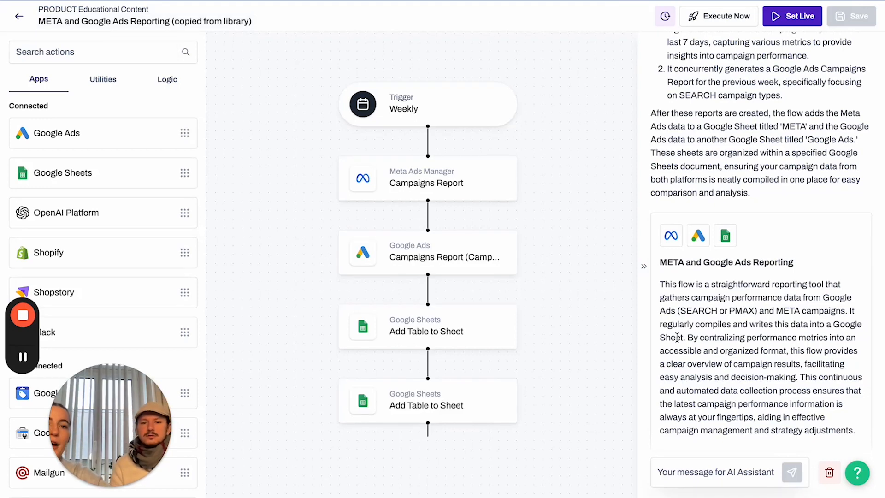
scroll(807, 307, "up", 7)
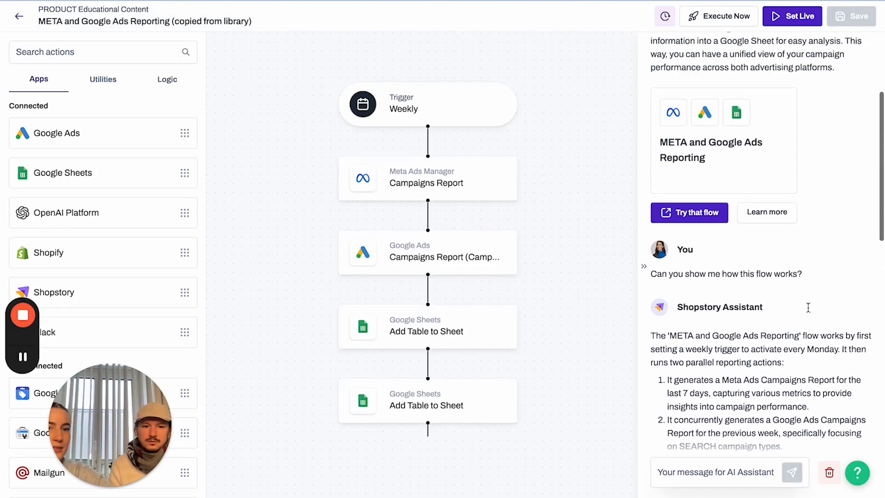
scroll(807, 307, "up", 3)
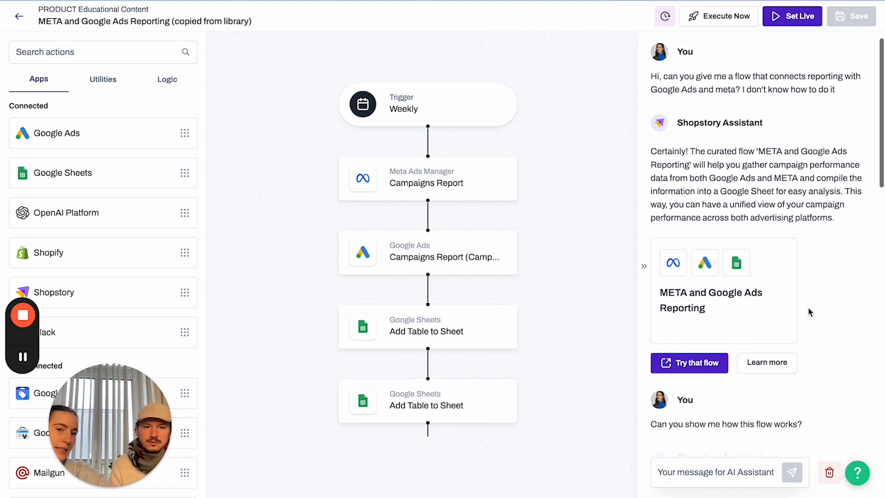
scroll(808, 307, "down", 15)
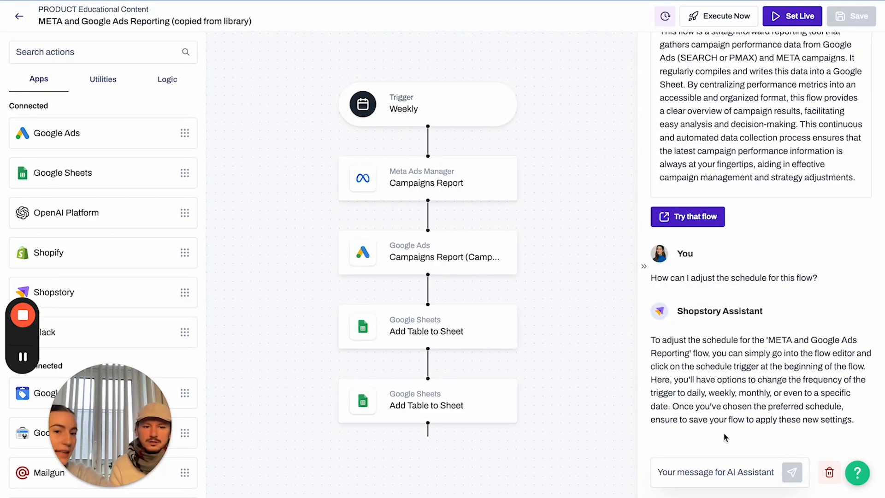
left_click(716, 468)
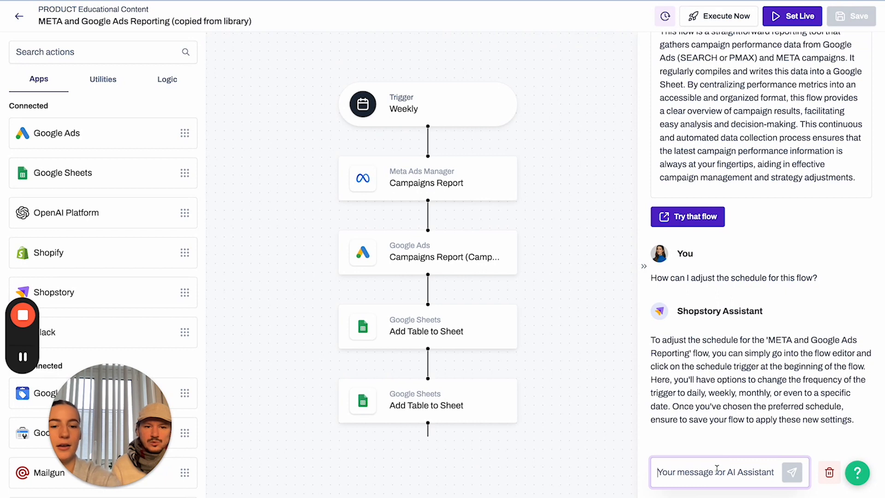
Ask 'Which timeframe is best for my Google Ads Report?', then hide the assistant panel.
type("Which tim")
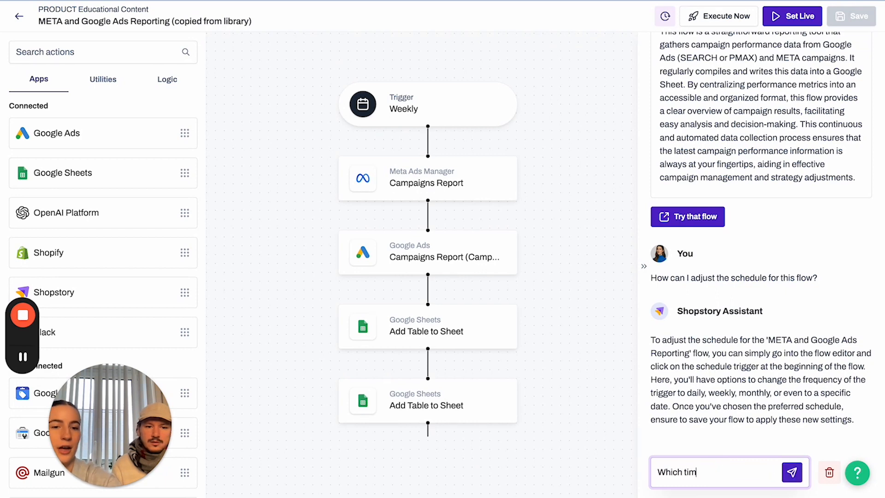
type("eframe is besz f")
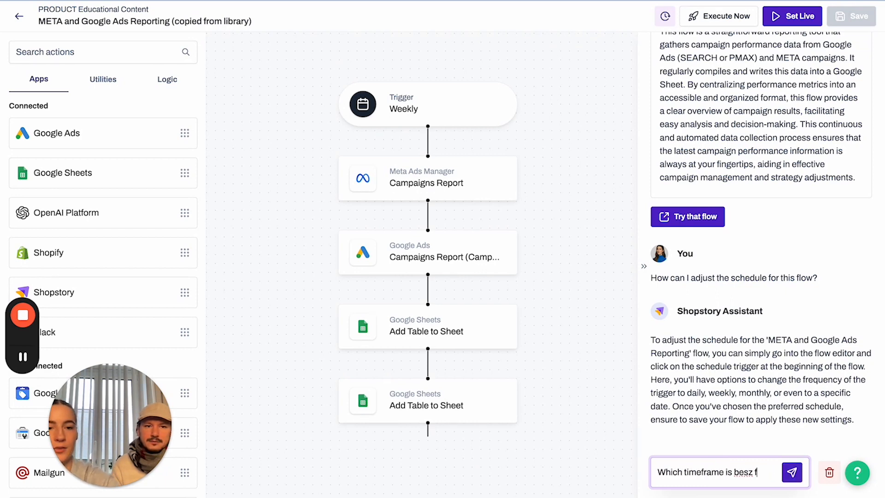
key("BackSpace")
key("BackSpace")
key("BackSpace")
type("t for")
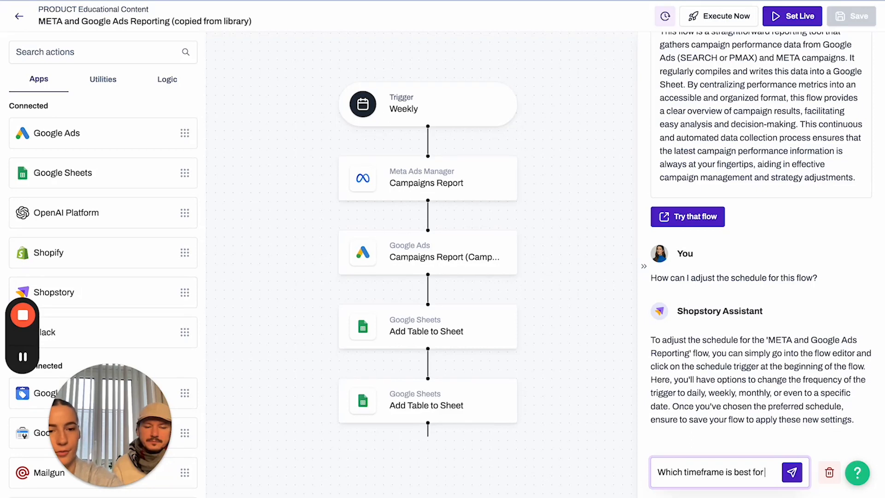
type(" may")
key("BackSpace")
key("BackSpace")
type("y")
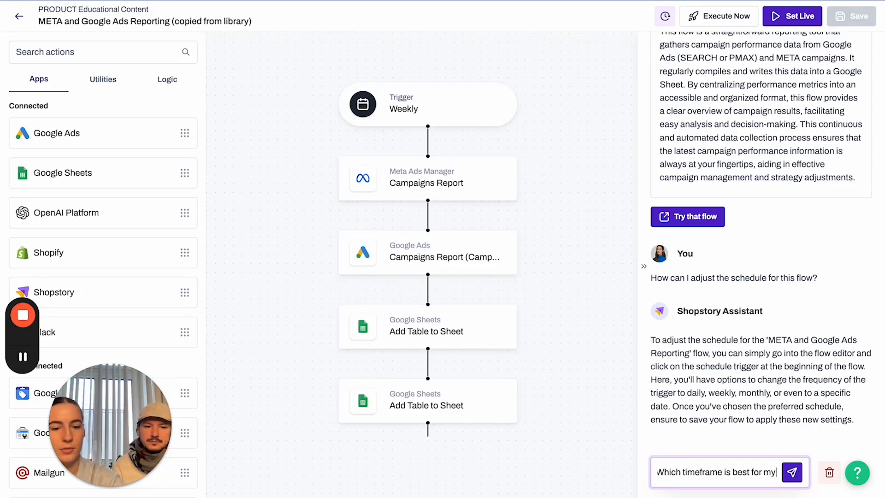
type(" Google Ads Report")
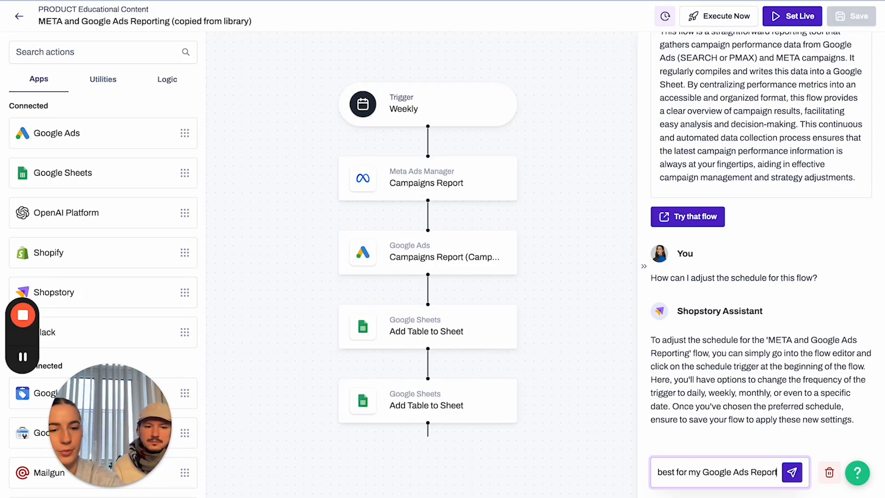
type("?")
key("Return")
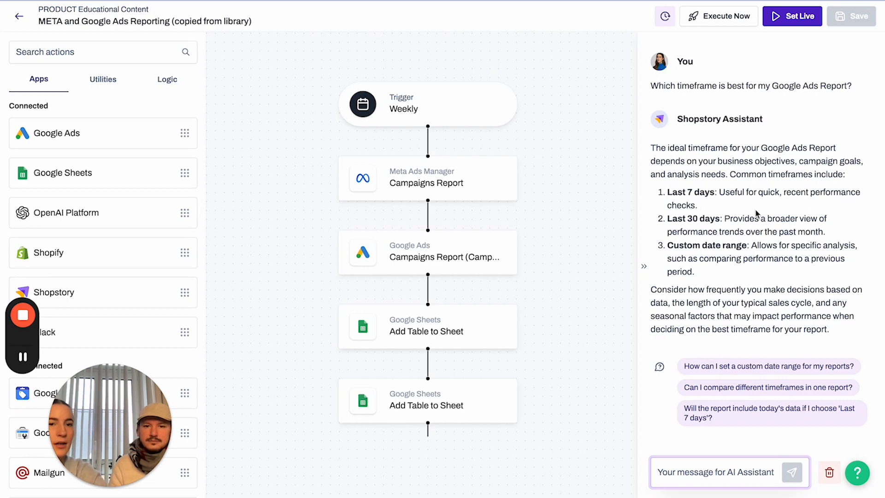
left_click(644, 271)
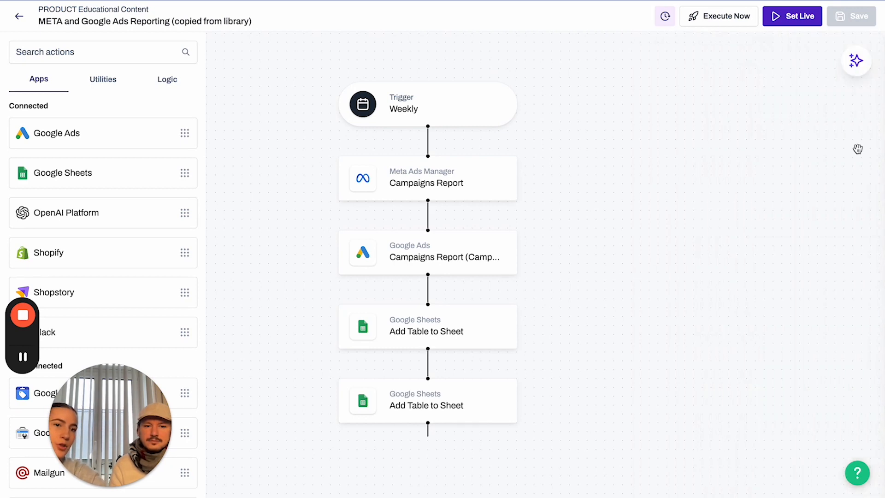
Reopen the assistant panel, then go back through the flow overview to My Flows.
left_click(857, 63)
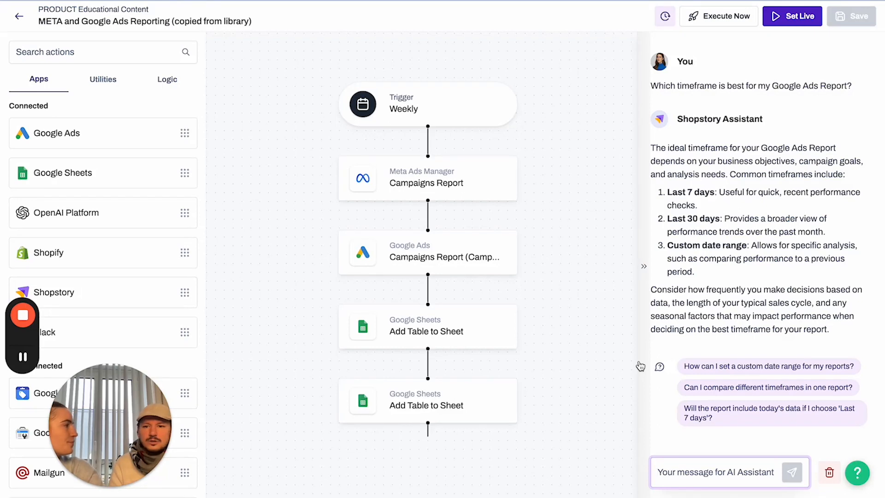
left_click(19, 21)
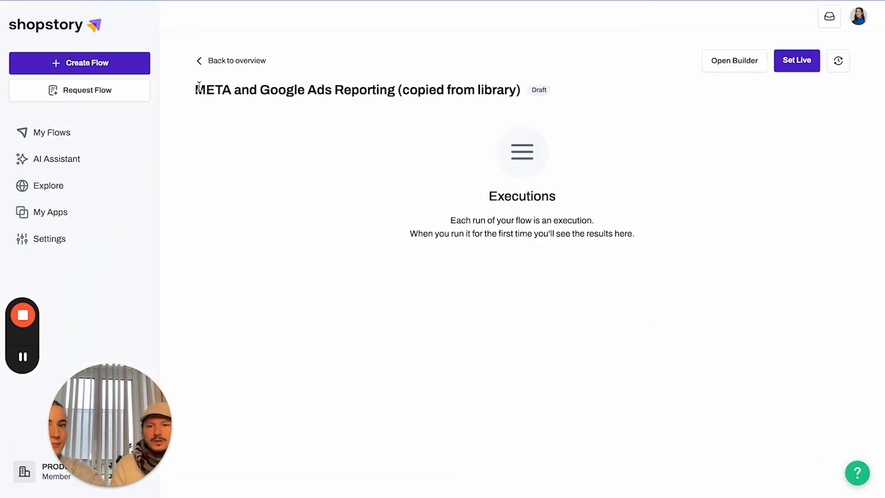
left_click(198, 64)
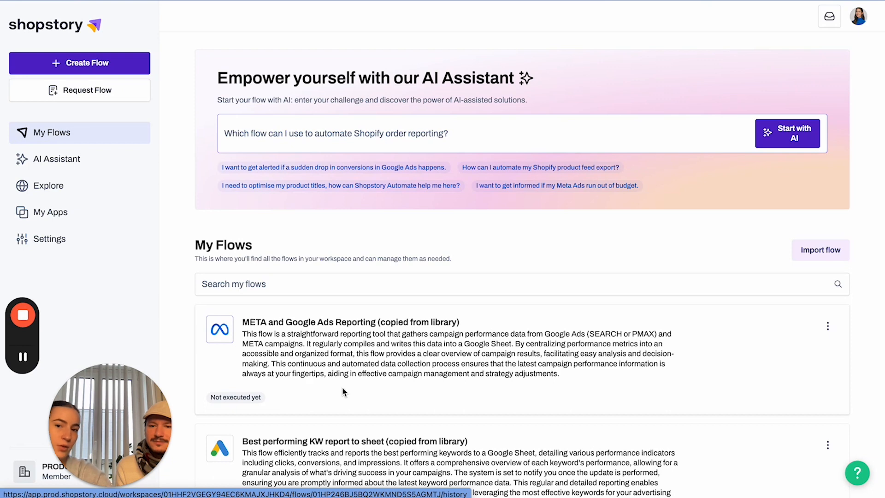
Open and close the Request Flow form, then the Request Integration form on My Apps.
left_click(80, 93)
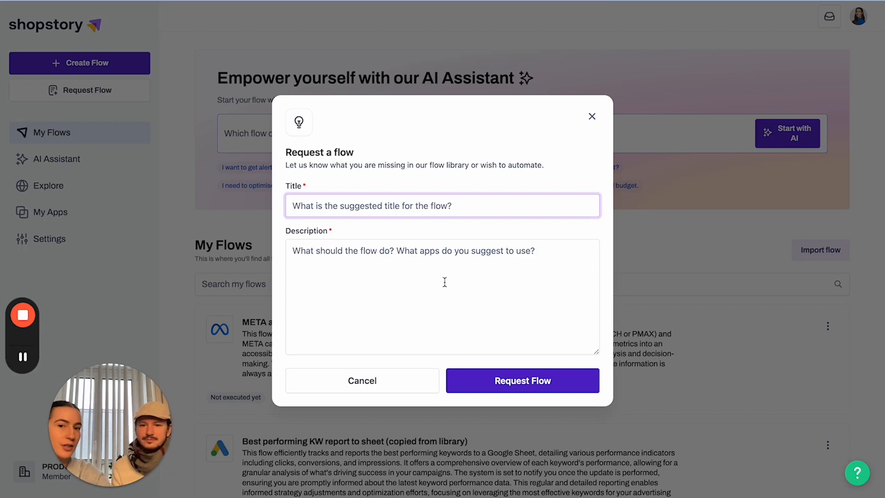
left_click(592, 116)
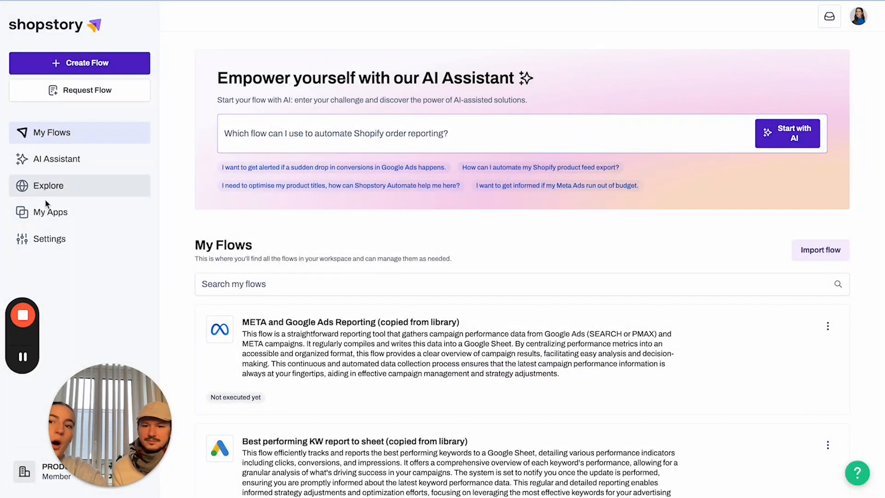
left_click(47, 208)
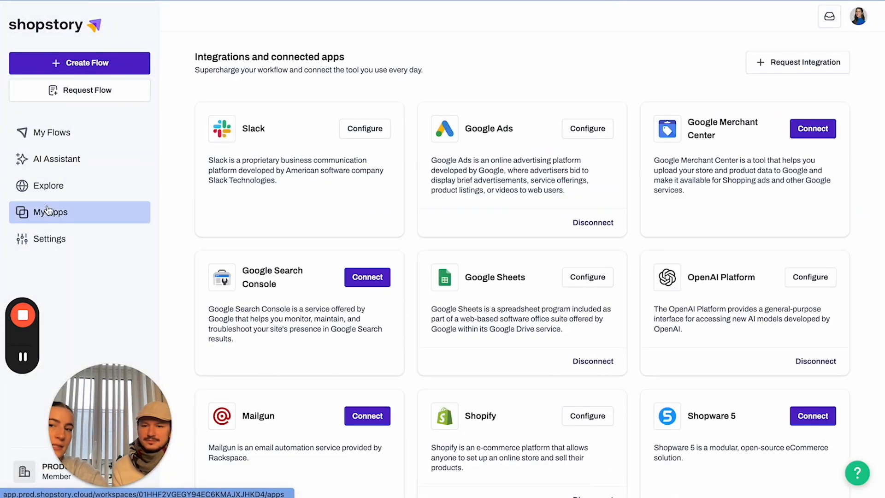
left_click(817, 61)
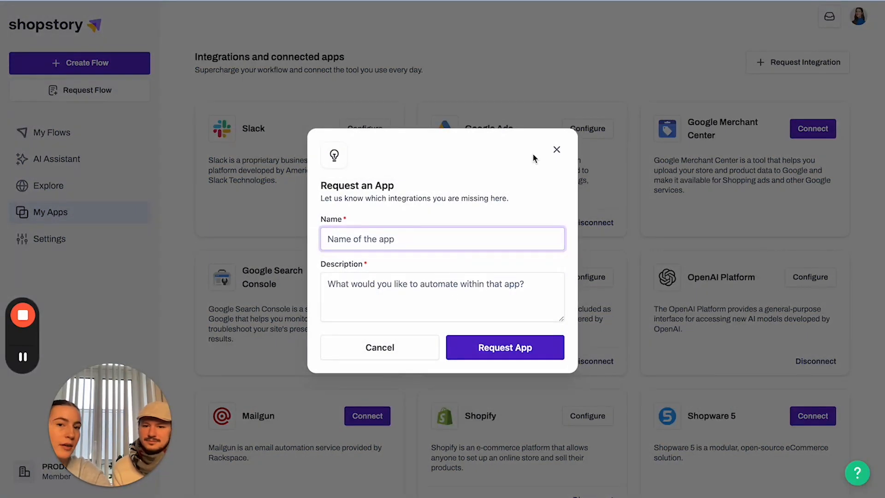
left_click(557, 151)
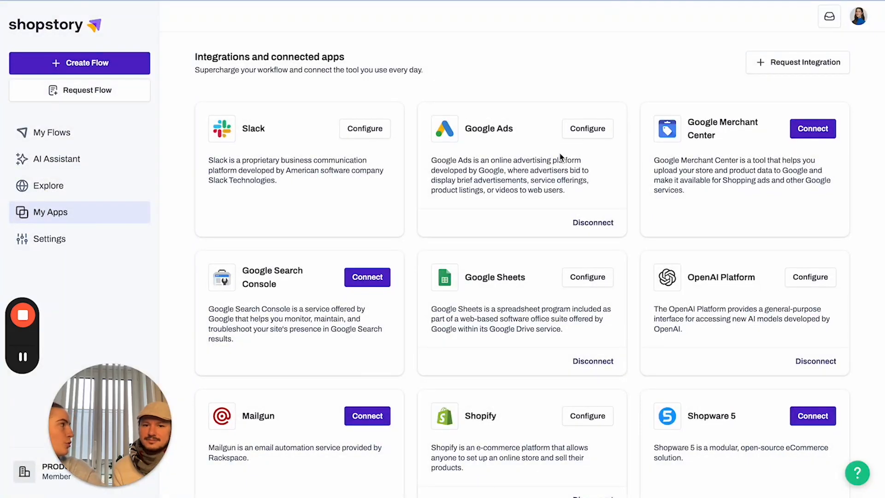